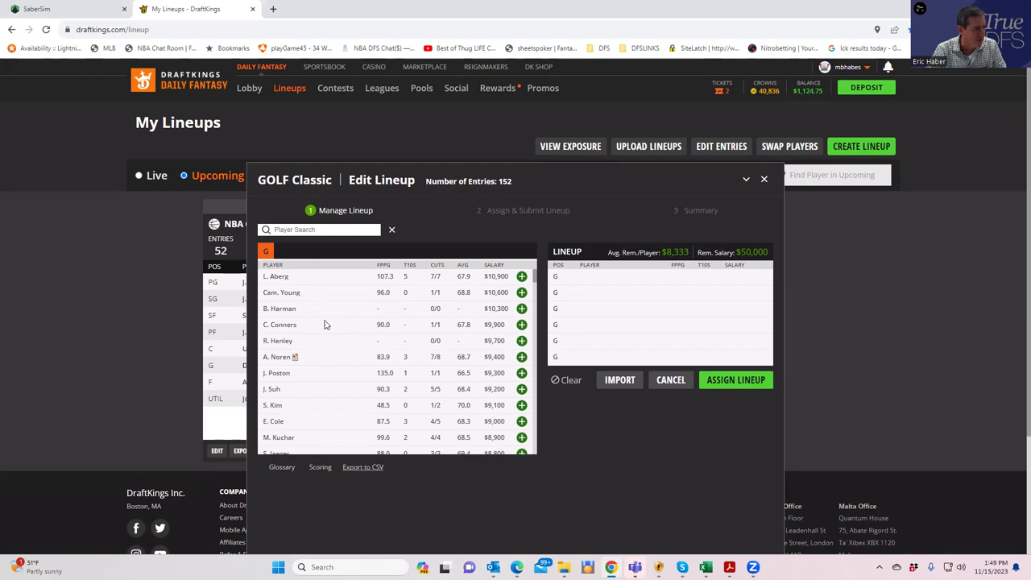
Step: Bring the PGADK_Proj golfer projections workbook in Excel to the front over DraftKings
mouse_move(706, 568)
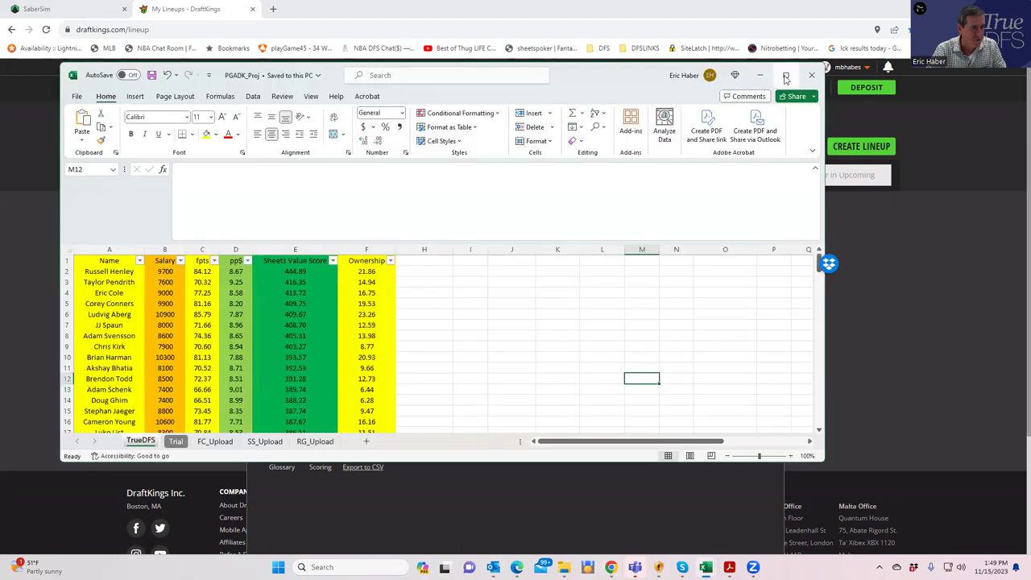
left_click(785, 76)
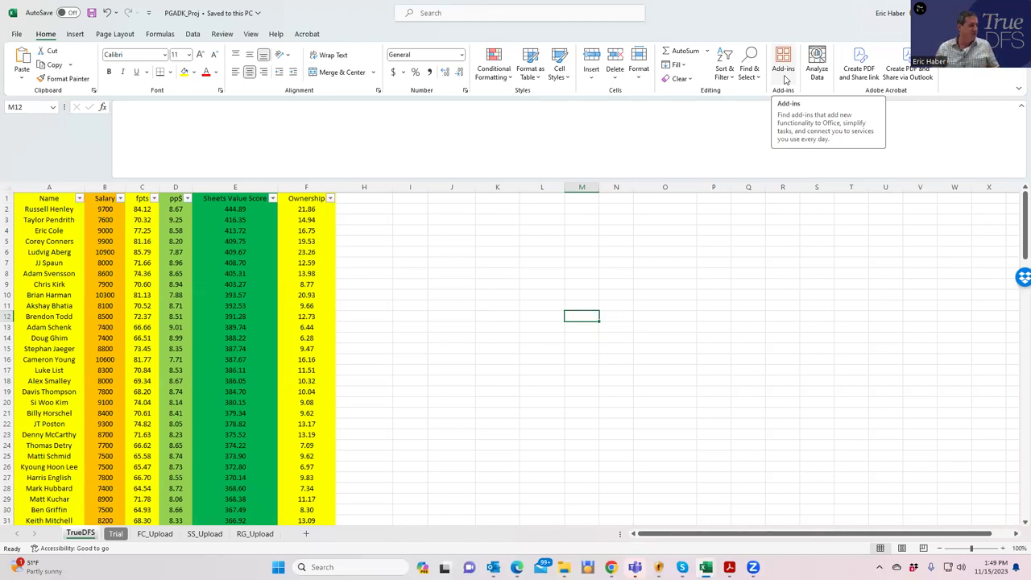
left_click(453, 298)
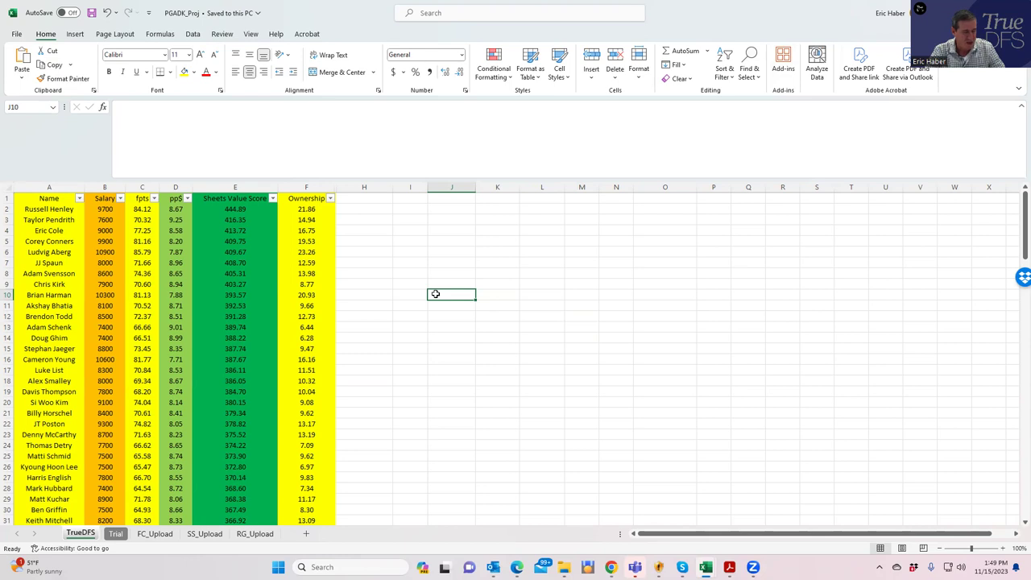
left_click(440, 313)
left_click(502, 329)
left_click(548, 348)
left_click(614, 350)
left_click(636, 369)
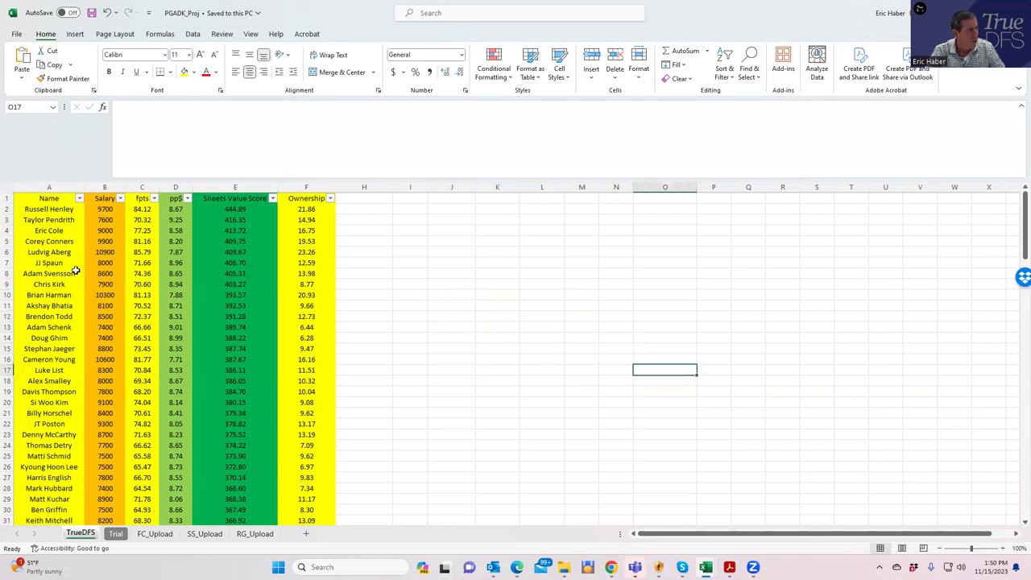
left_click_drag(134, 210, 144, 414)
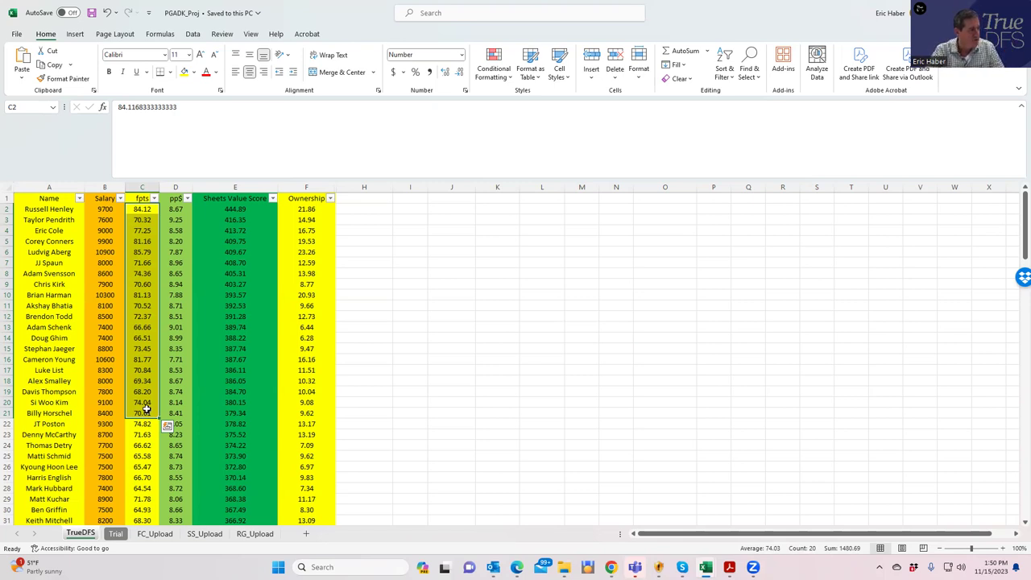
left_click(142, 263)
left_click_drag(138, 211, 135, 501)
left_click(140, 294)
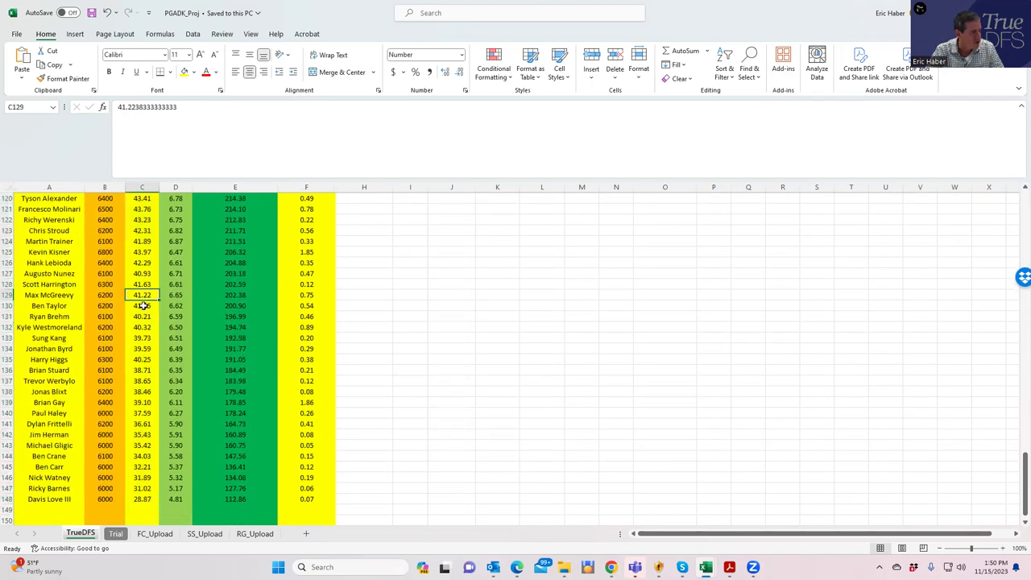
left_click(142, 305)
left_click(141, 295)
left_click(143, 304)
left_click(141, 294)
left_click(141, 305)
left_click(141, 294)
left_click(140, 305)
left_click(141, 295)
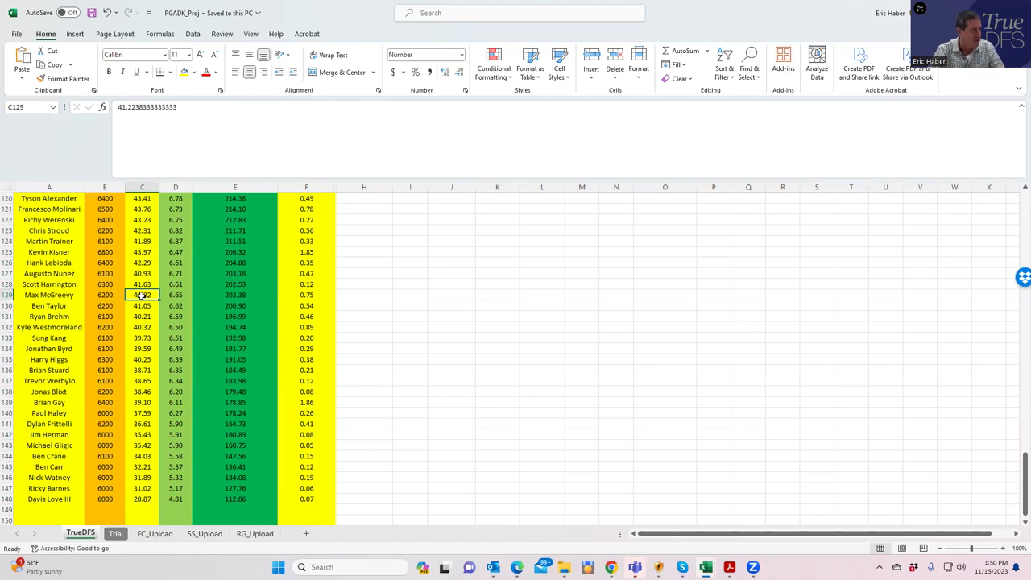
scroll(463, 326, "up", 10)
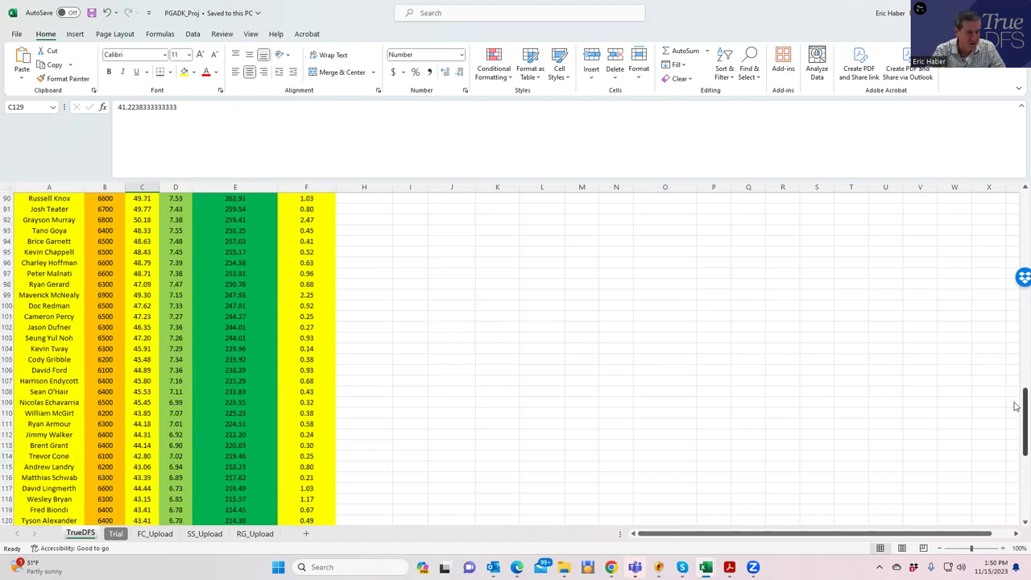
left_click_drag(1024, 407, 1024, 211)
mouse_move(137, 210)
left_mouse_down()
mouse_move(140, 415)
mouse_move(145, 219)
left_mouse_up()
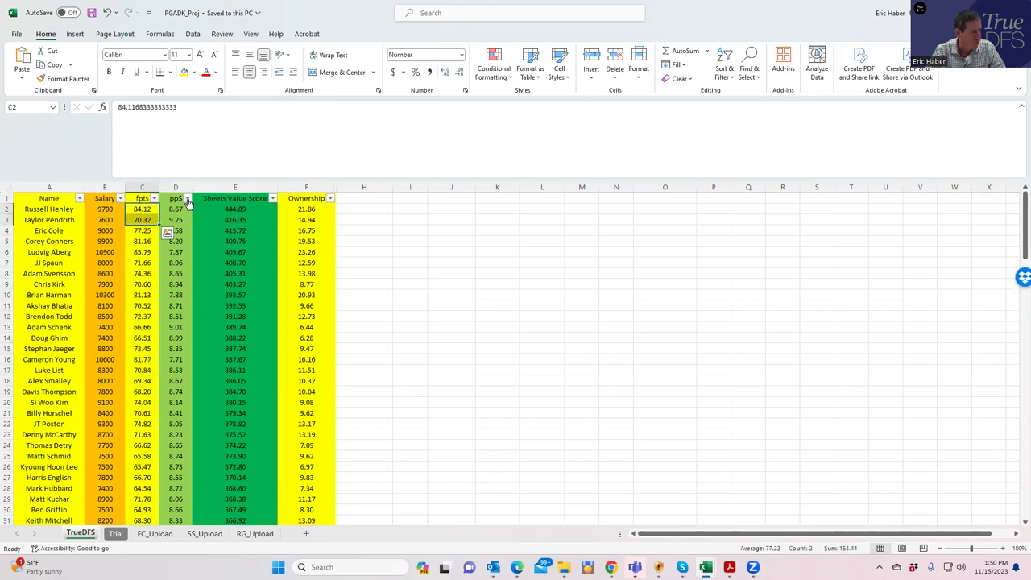
left_click(187, 199)
left_click(148, 227)
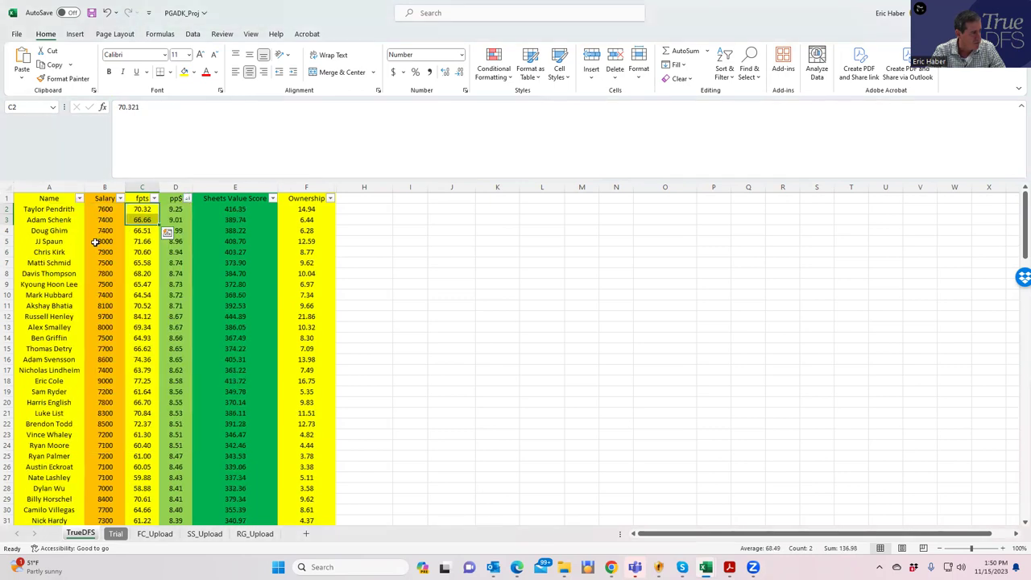
left_click(272, 199)
left_click(213, 225)
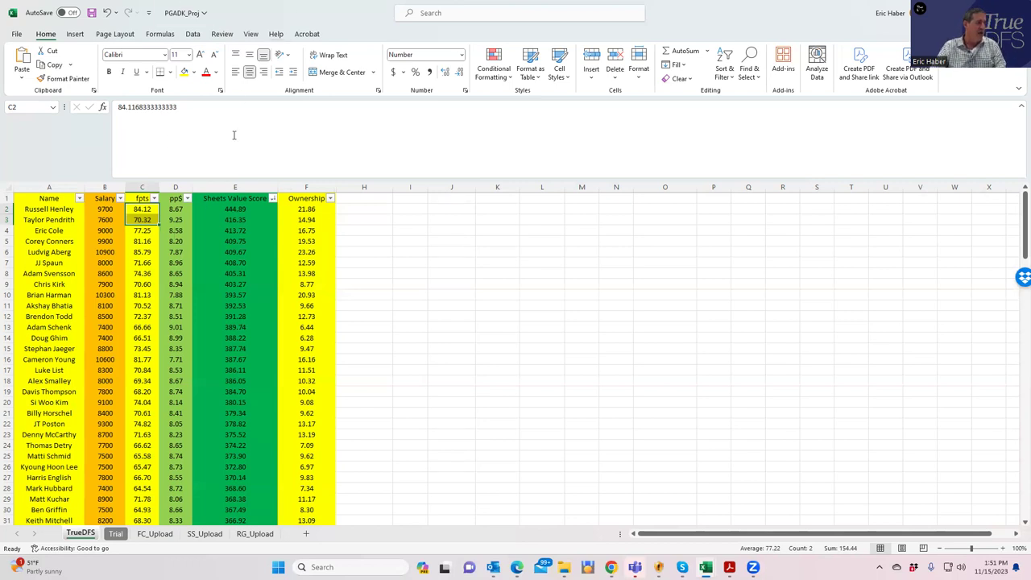
left_click(310, 210)
left_click_drag(310, 210, 314, 456)
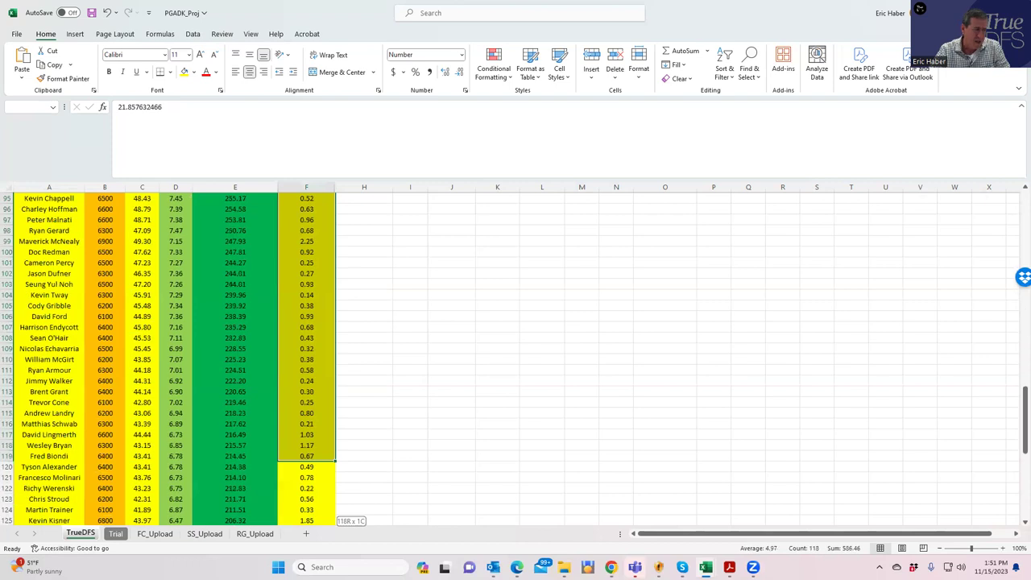
left_click_drag(330, 520, 303, 498)
left_click_drag(1025, 484, 1024, 198)
left_click(306, 220)
key("Down")
key("Down")
key("Down")
key("Down")
key("Down")
key("Down")
left_click(302, 295)
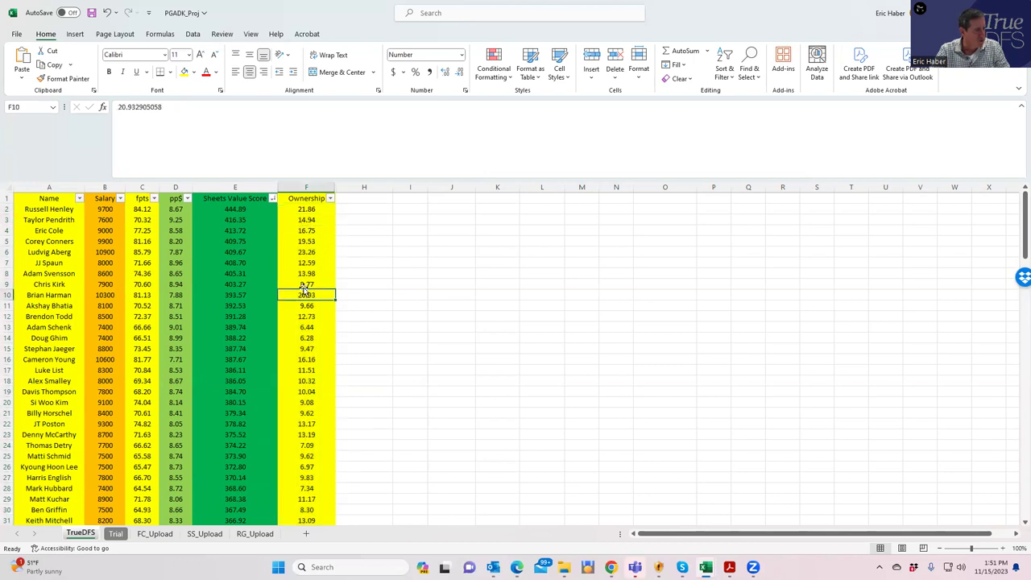
left_click(299, 210)
left_click(306, 297)
left_click(304, 251)
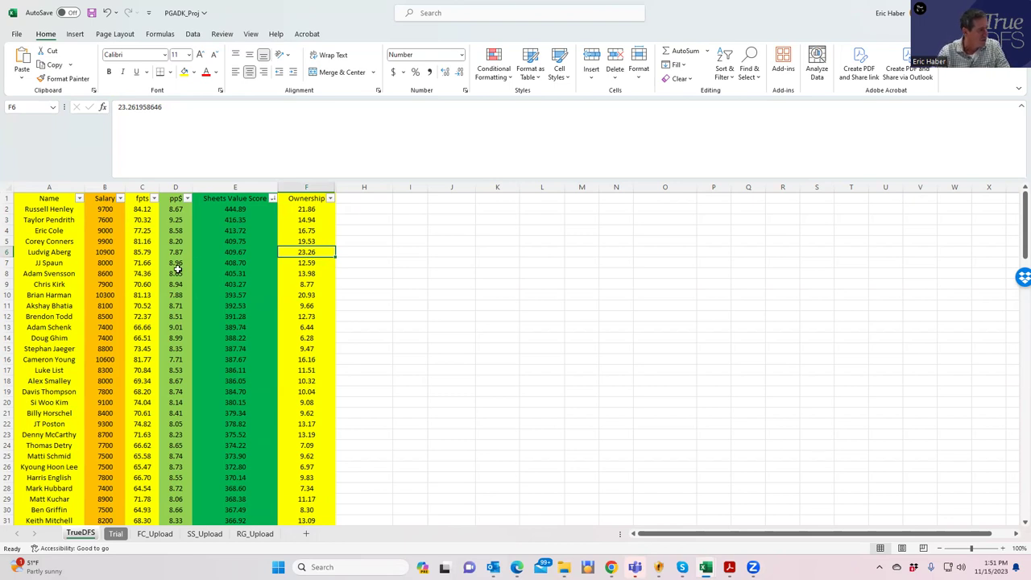
left_click(308, 284)
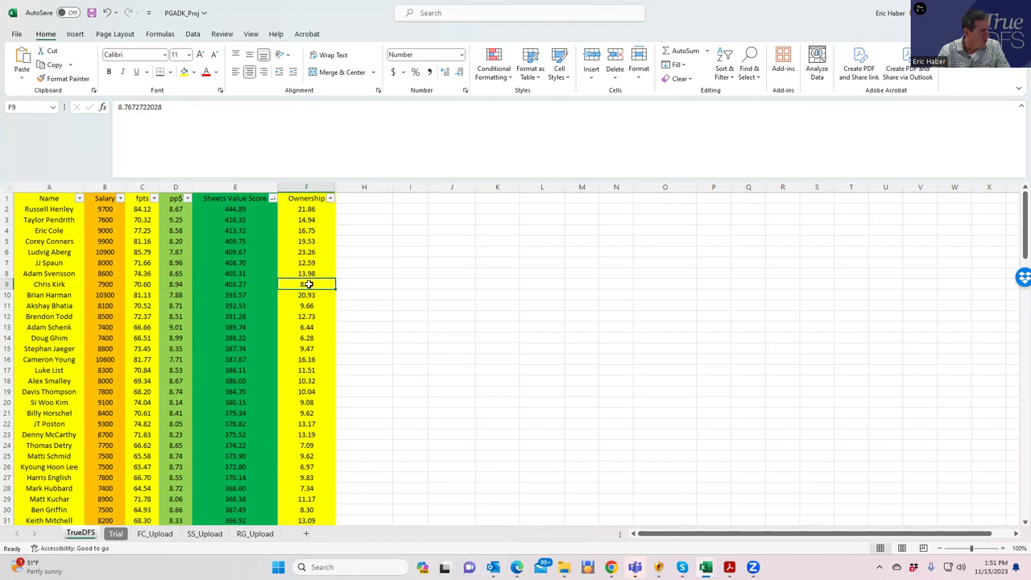
left_click(308, 220)
left_click(235, 283)
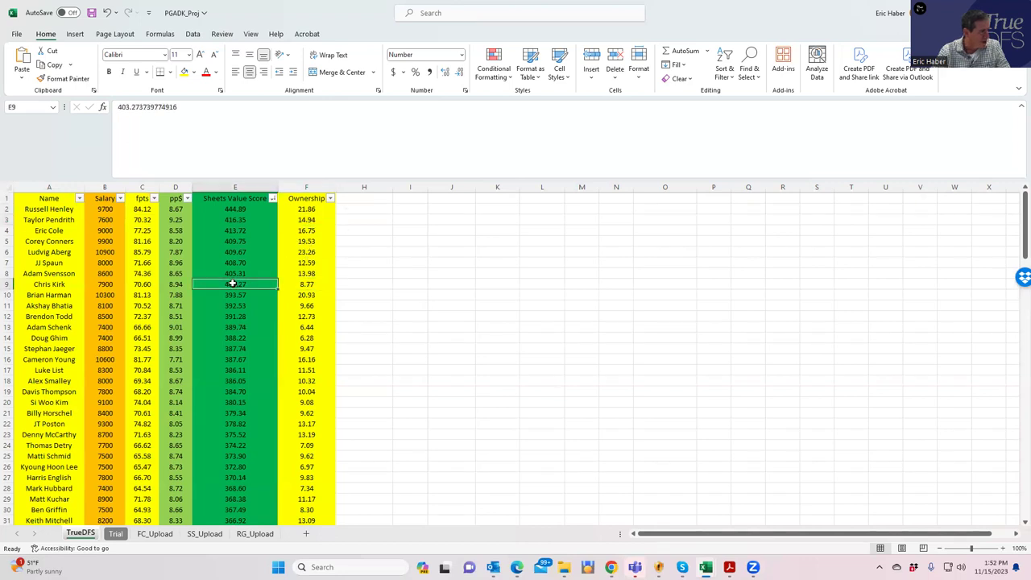
left_click_drag(232, 218, 234, 295)
left_click(234, 219)
left_click(308, 219)
left_click(305, 285)
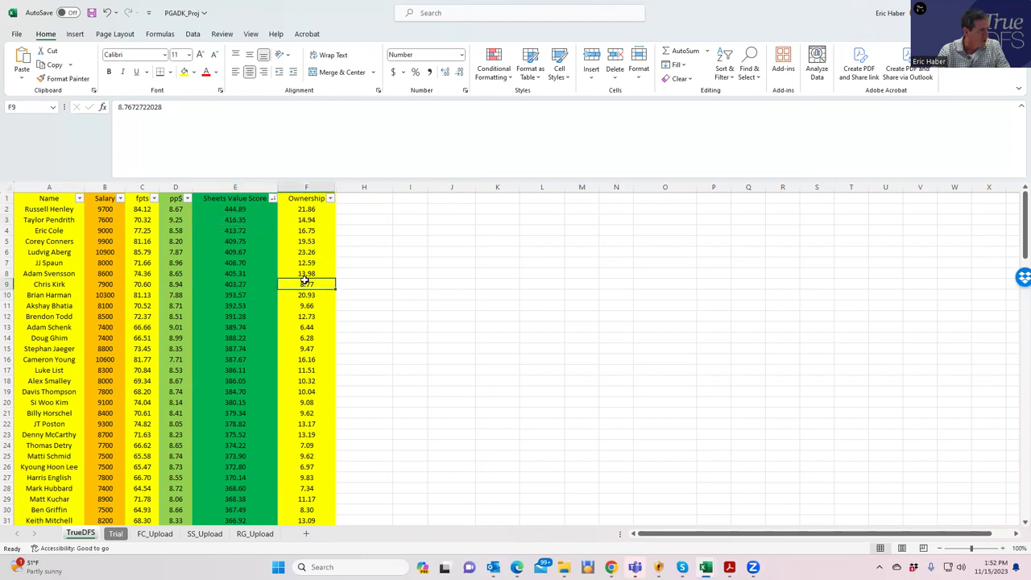
left_click(305, 360)
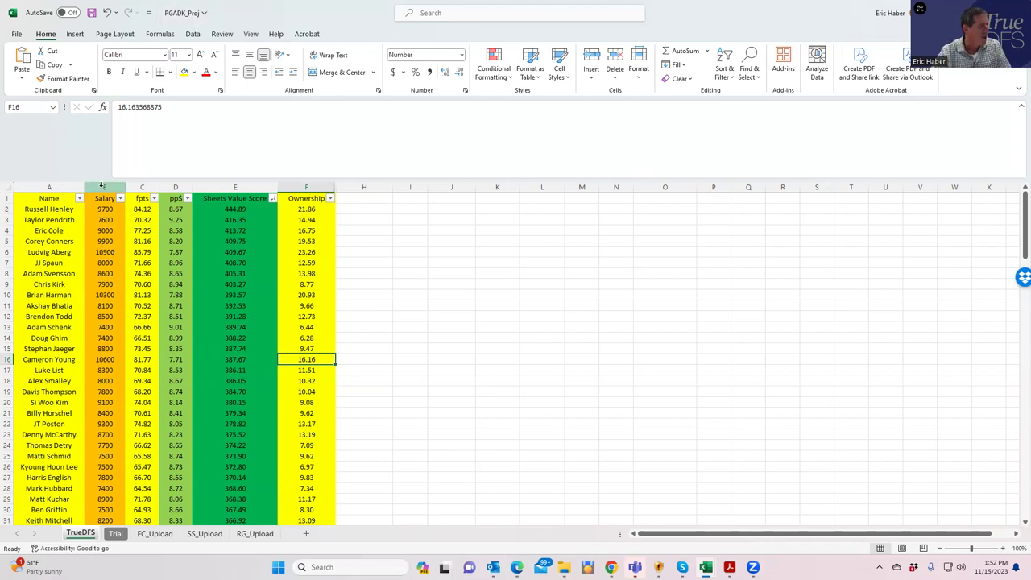
Step: Sort by Sheets Value Score largest to smallest; review Henley, Pendrith and Bhatia's salary and ownership
left_click(272, 199)
left_click(226, 226)
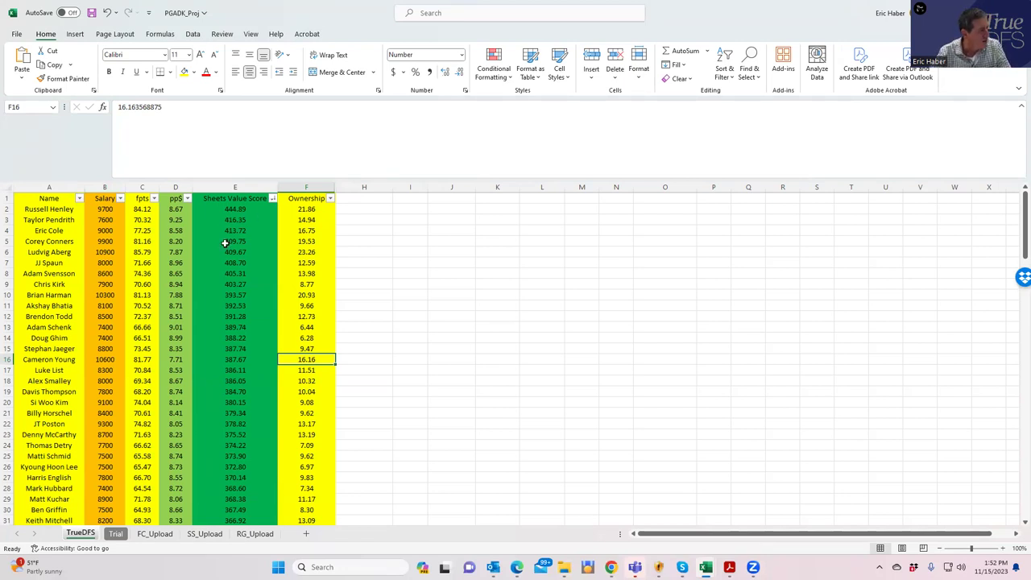
left_click(111, 210)
left_click(309, 209)
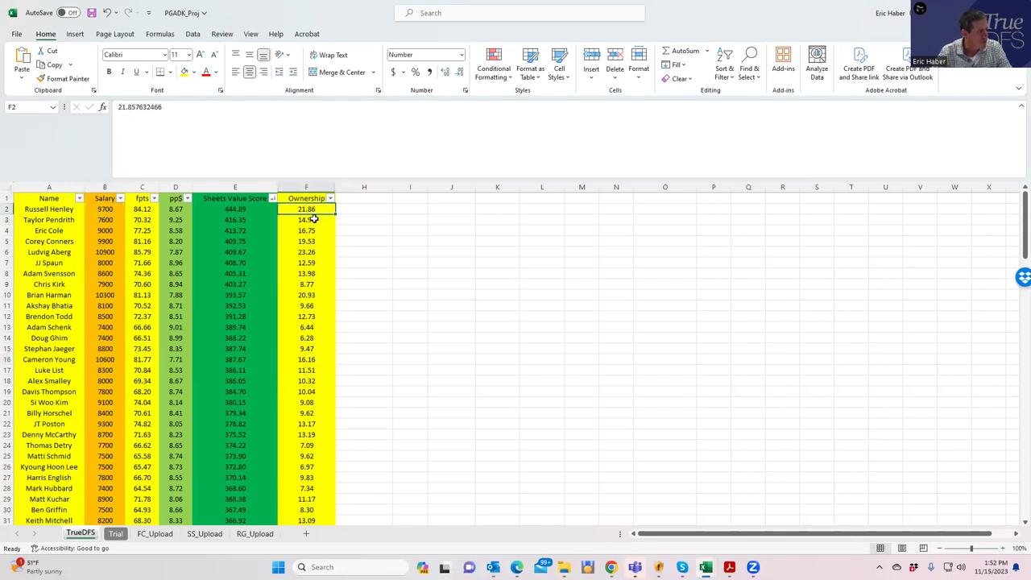
left_click(312, 219)
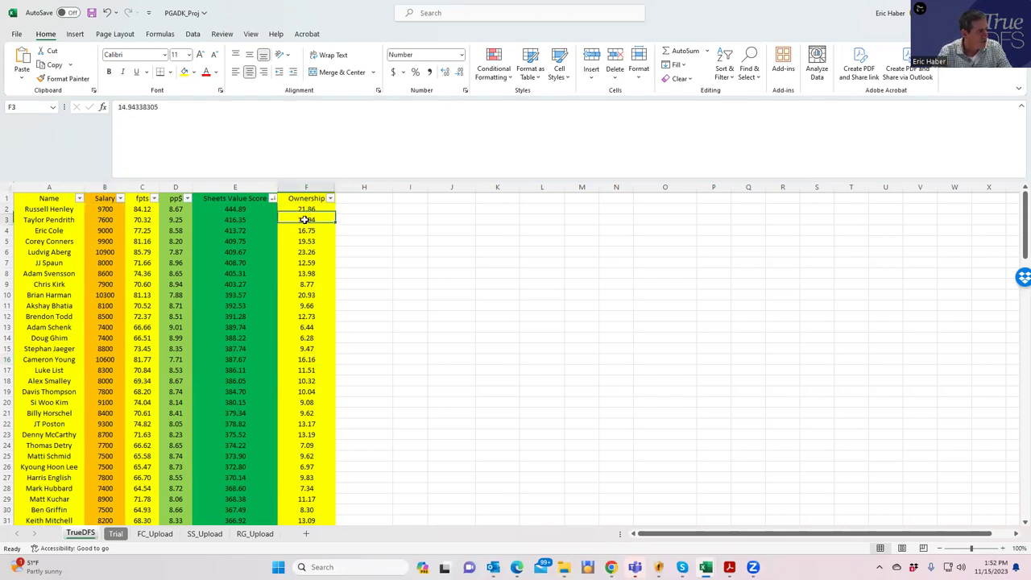
left_click(305, 303)
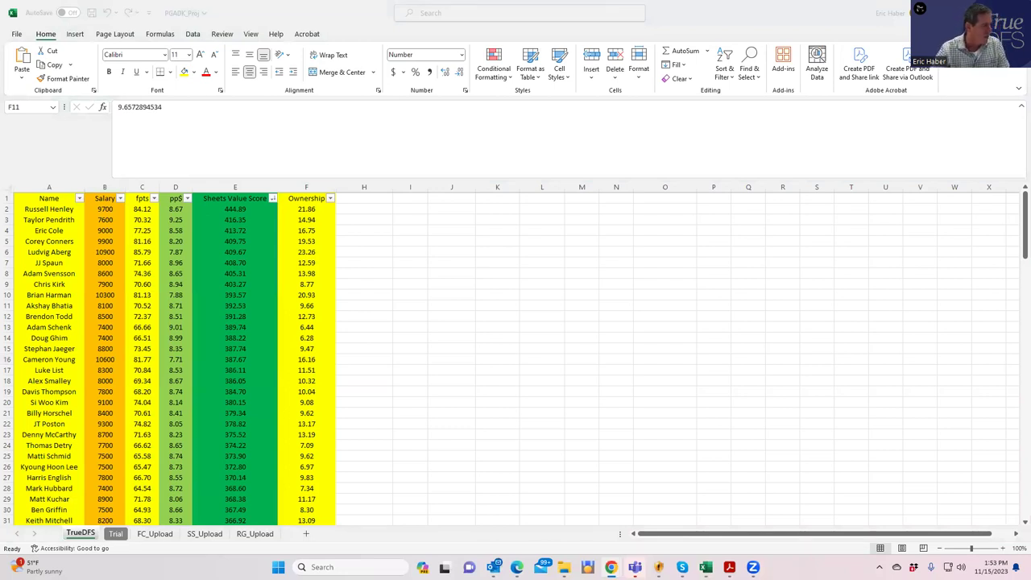
Step: Review Kirk, Jaeger, Harman, Todd and Aberg ownership, plus Schenk and Ghim salaries
left_click(306, 306)
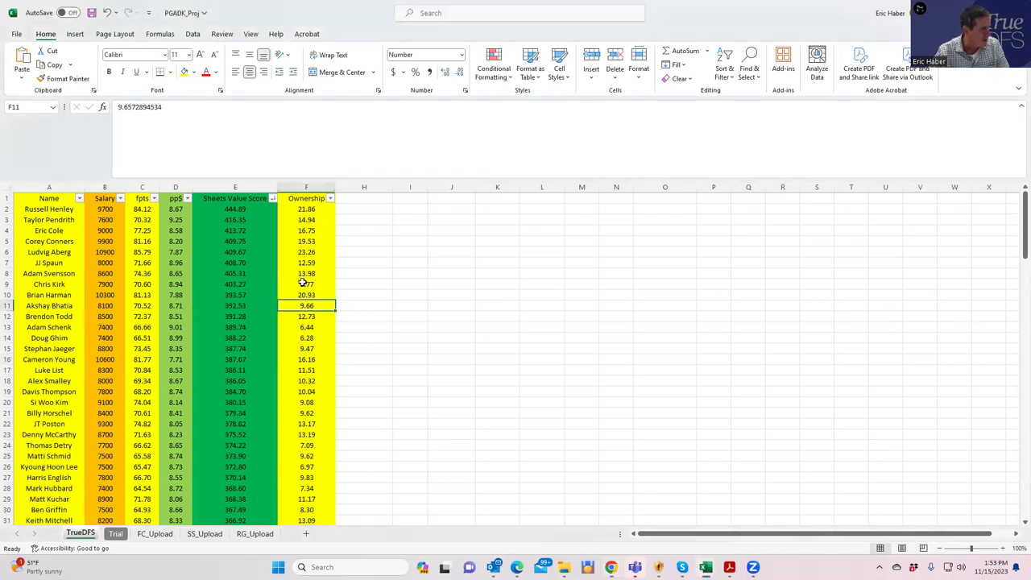
left_click(306, 284)
left_click(106, 327)
left_click(113, 338)
left_click(296, 347)
left_click(109, 326)
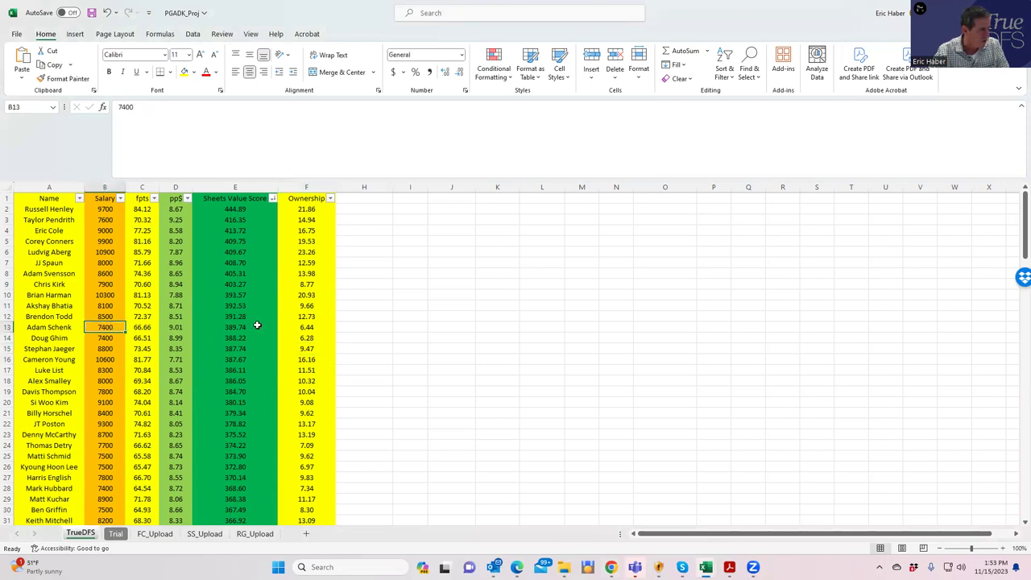
left_click(306, 296)
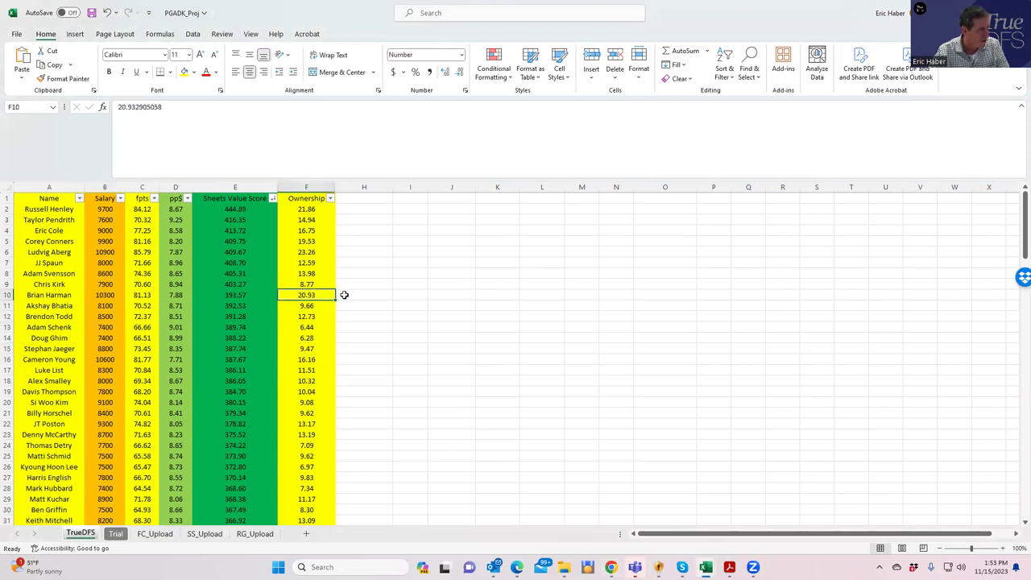
left_click(306, 317)
left_click(303, 294)
left_click(305, 255)
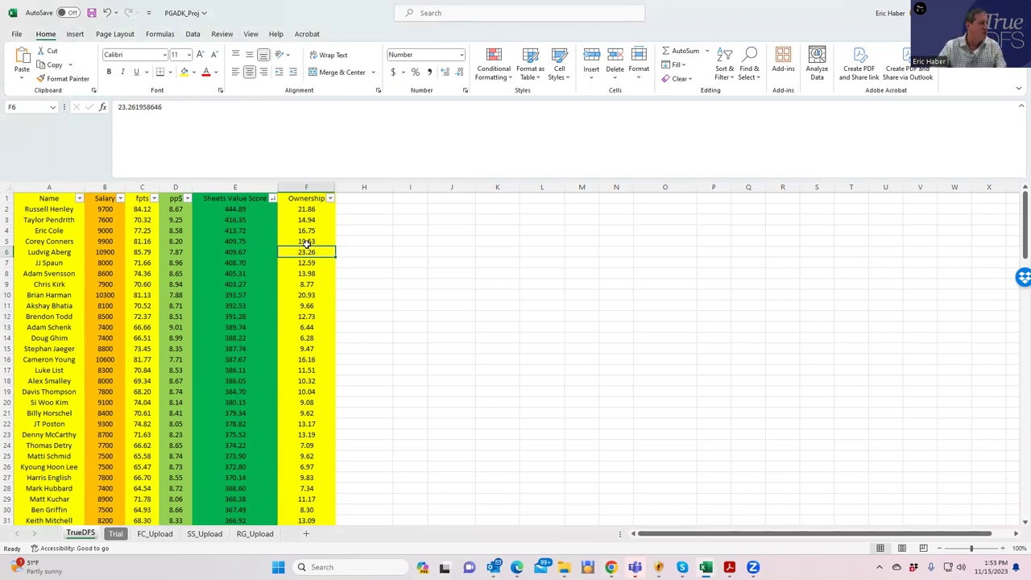
Step: Compare Henley, Aberg, Harman and Bhatia ownership, plus Henley and Pendrith value scores
left_click(106, 209)
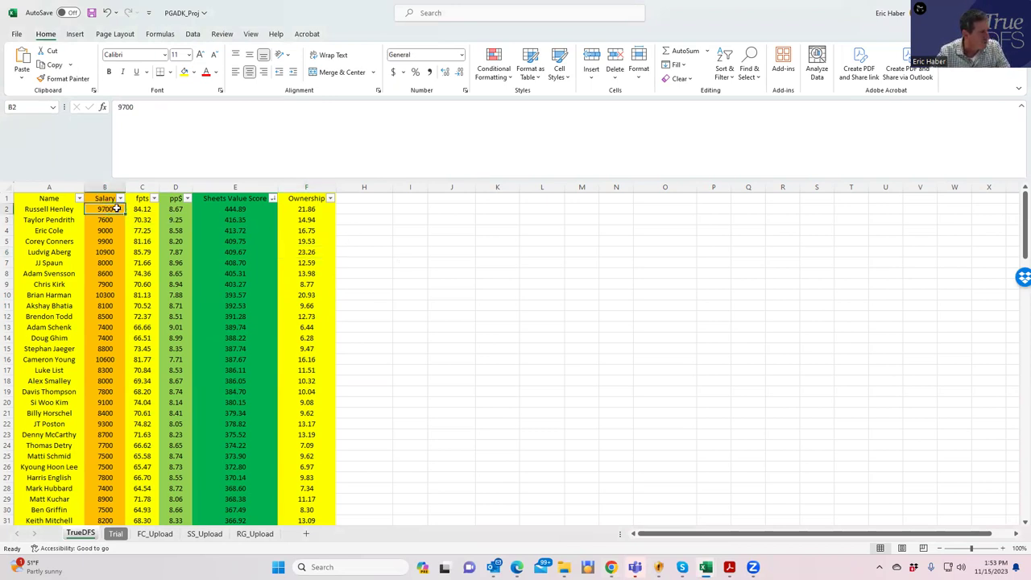
left_click(299, 209)
left_click(305, 251)
left_click(307, 294)
left_click(305, 251)
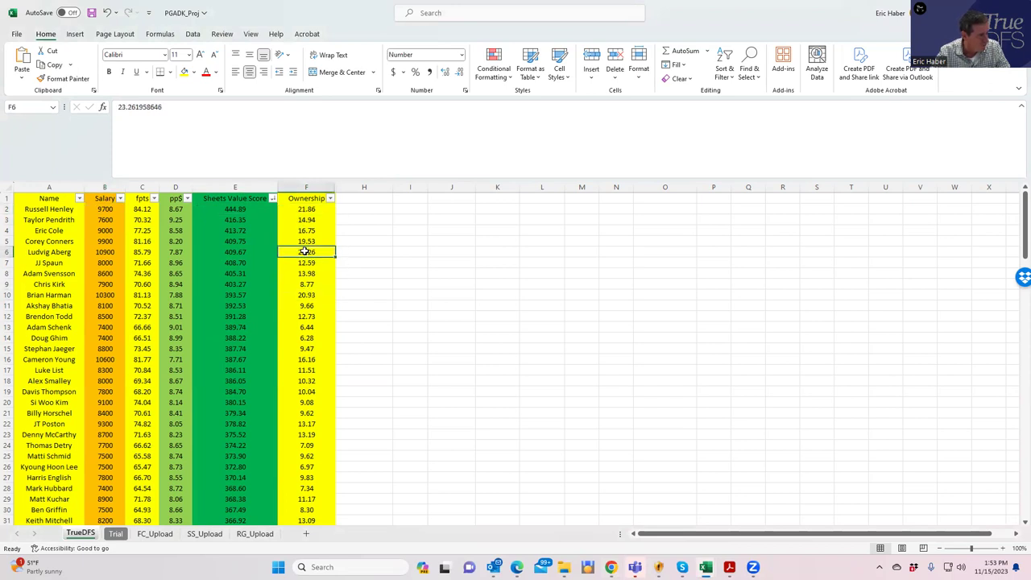
left_click(307, 294)
left_click(304, 252)
left_click(300, 209)
left_click(304, 252)
left_click(308, 305)
left_click(245, 209)
left_click(241, 219)
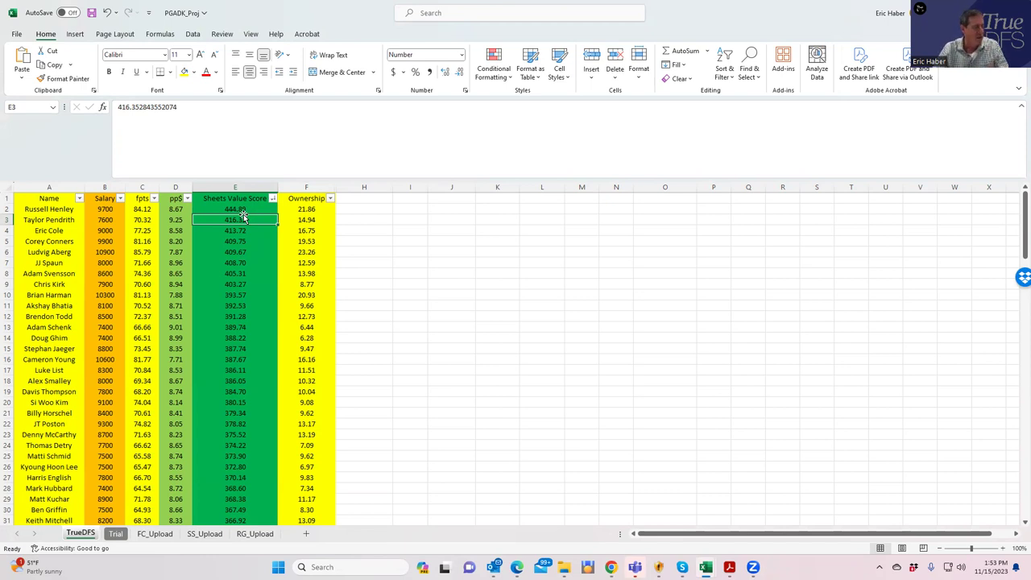
Step: Check Ludvig Aberg's and Brian Harman's salaries, then switch back to the DraftKings lineup editor
mouse_move(752, 567)
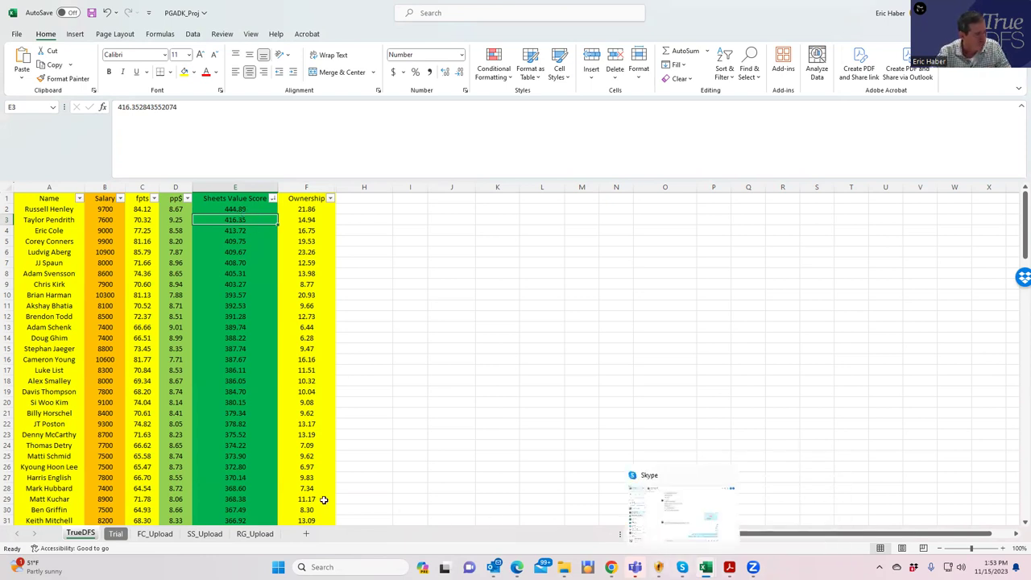
left_click(105, 253)
left_click(108, 295)
left_click(613, 565)
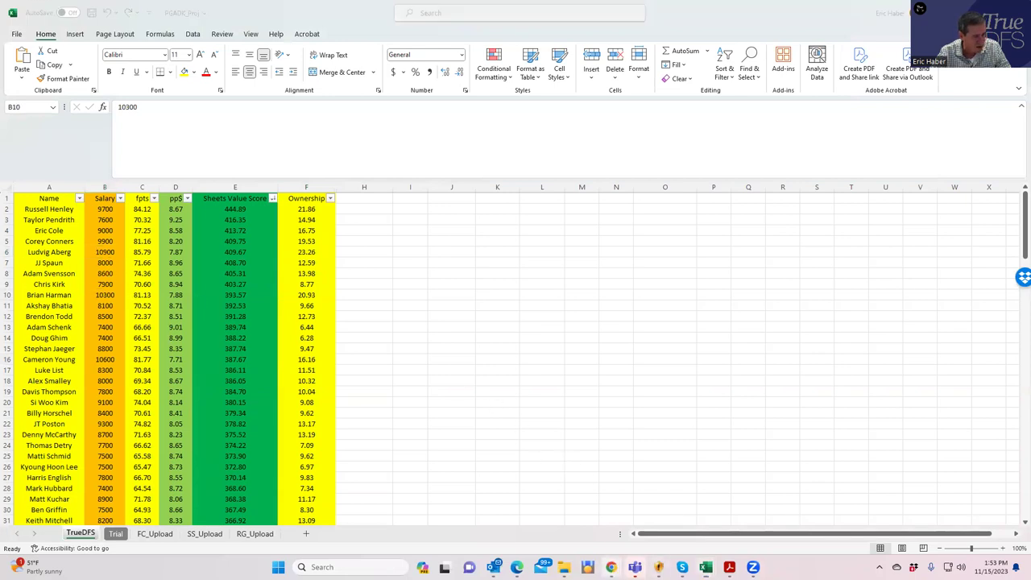
Step: Put R. Henley in the first lineup slot, glance at the SaberSim pool, then reopen PGADK_Proj
left_click(430, 537)
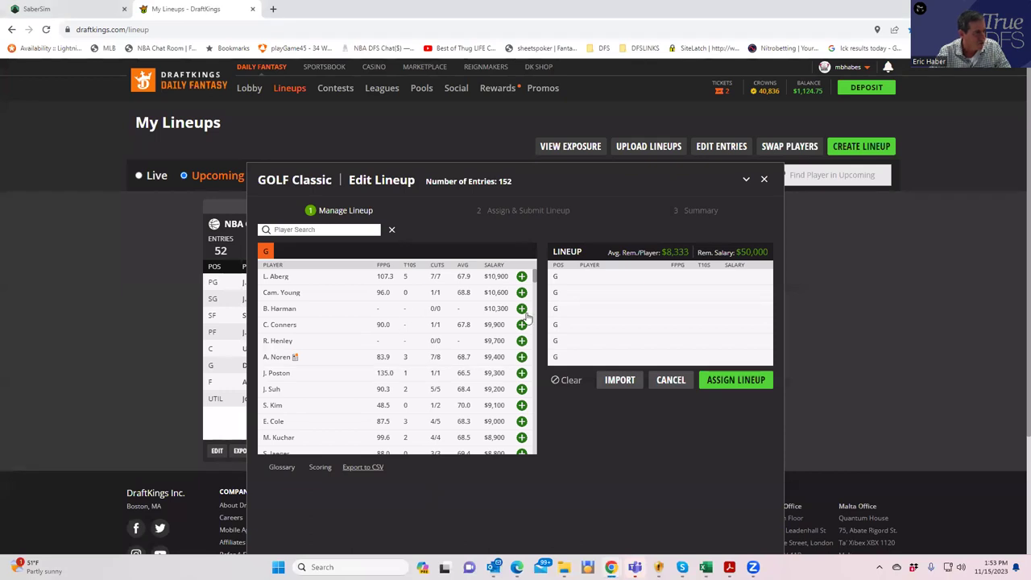
left_click(522, 341)
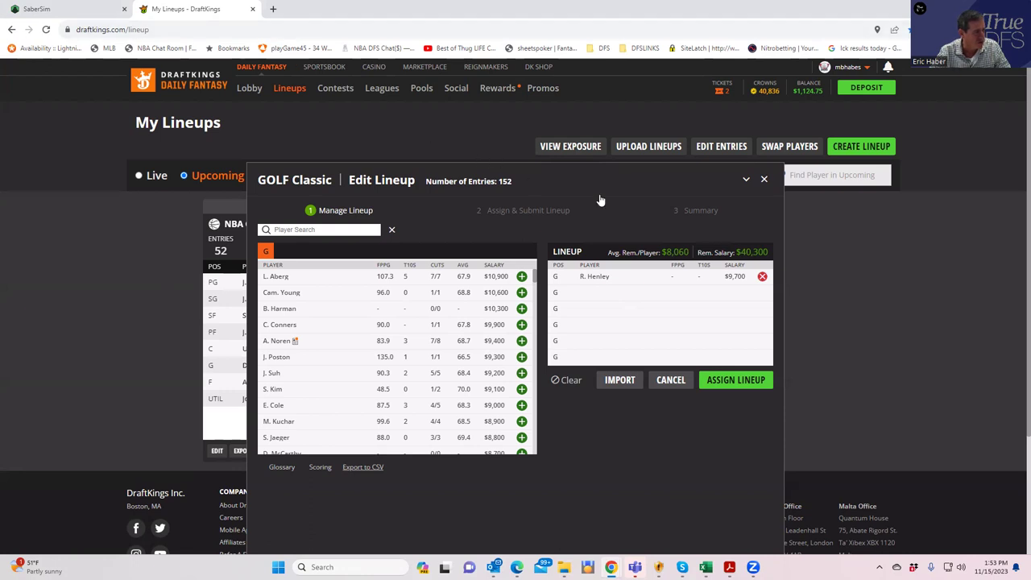
left_click(70, 12)
left_click(170, 12)
mouse_move(692, 562)
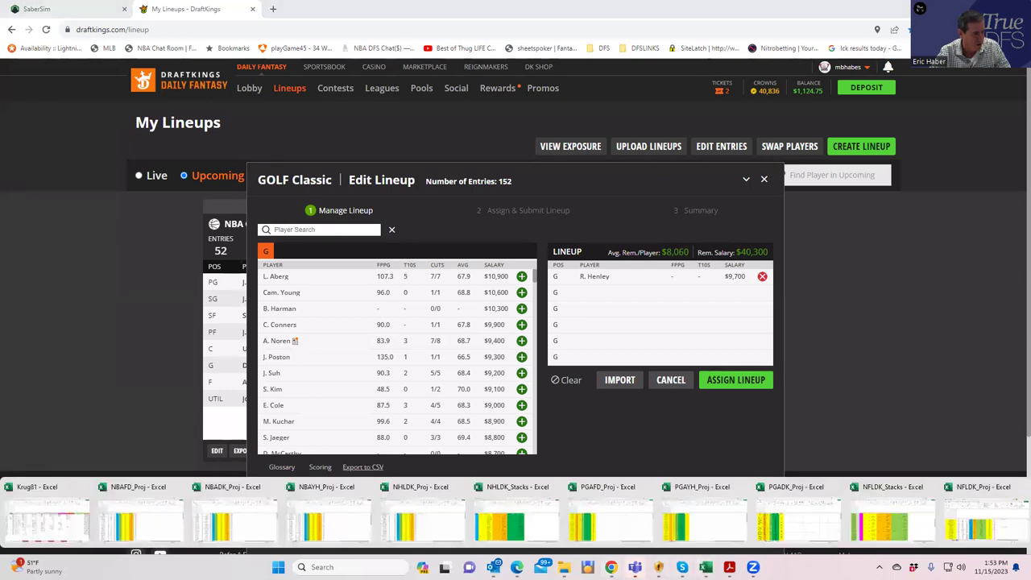
left_click(612, 525)
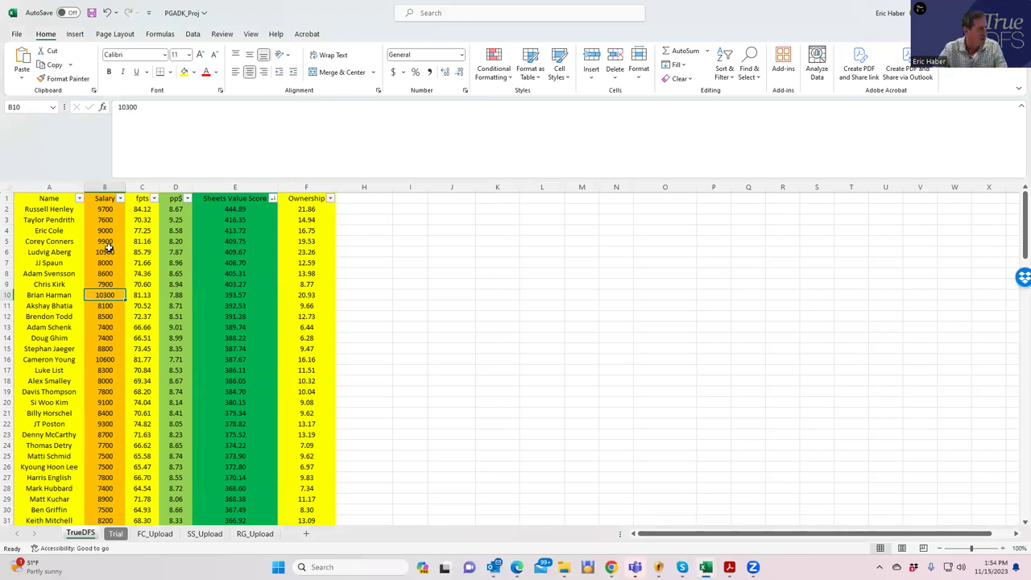
left_click(107, 219)
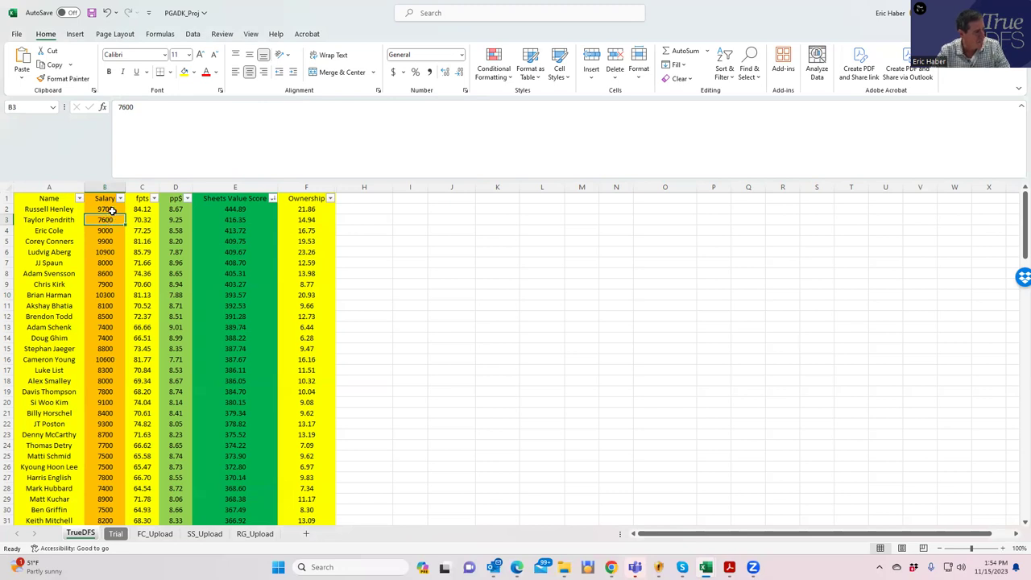
left_click_drag(107, 208, 114, 295)
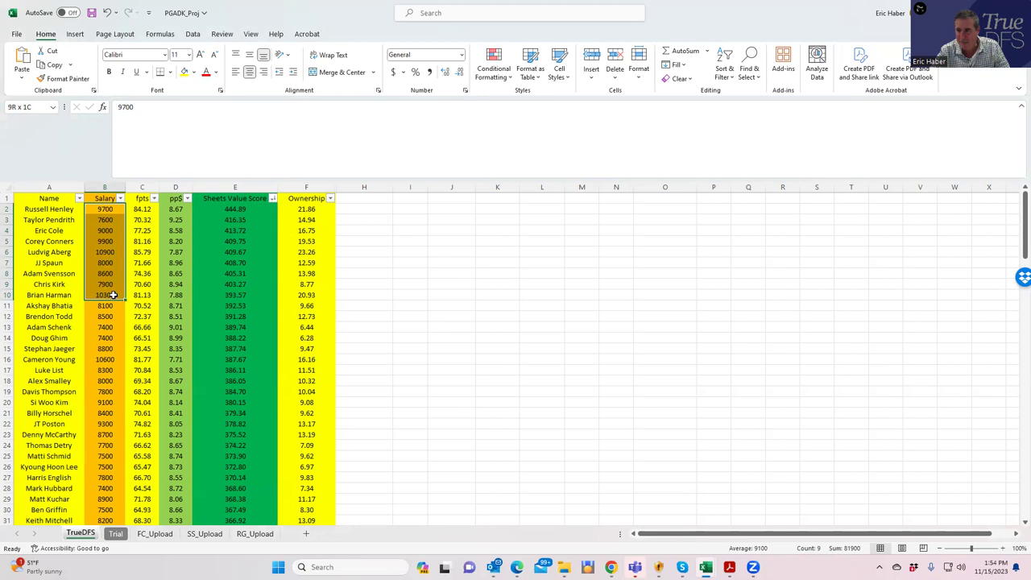
left_click_drag(114, 295, 114, 295)
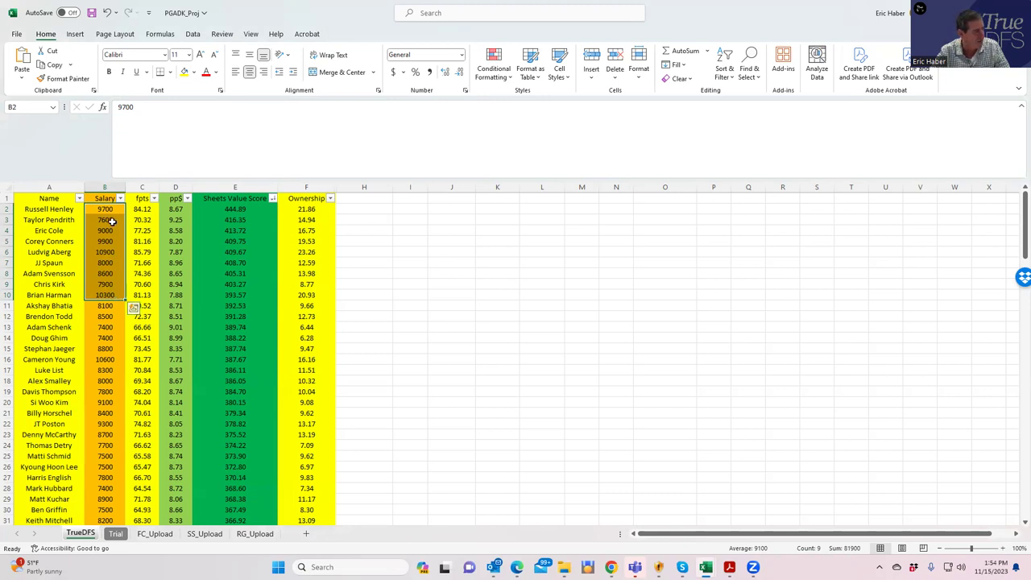
left_click(105, 208)
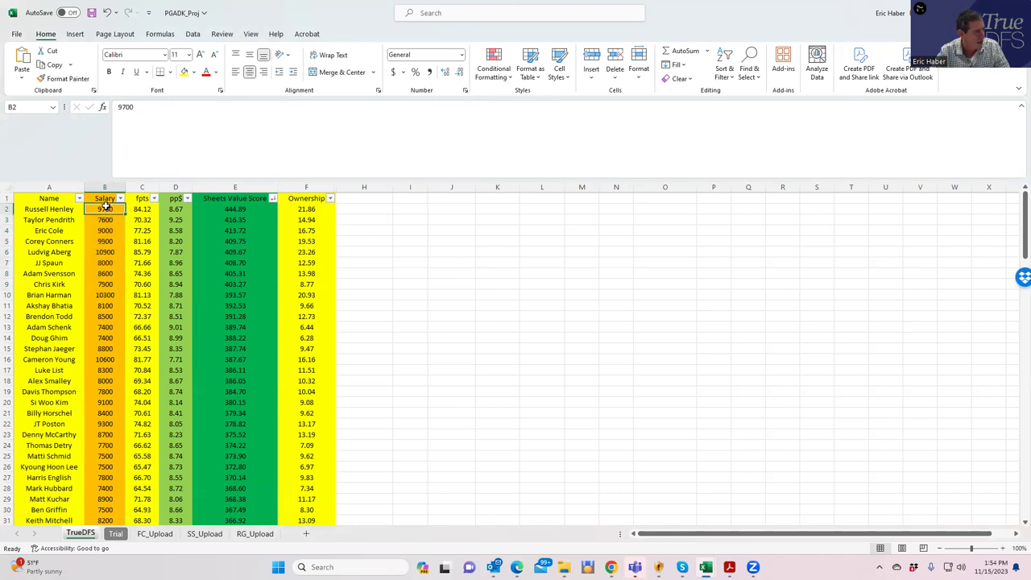
left_click(107, 252)
left_click(103, 210)
left_click(105, 252)
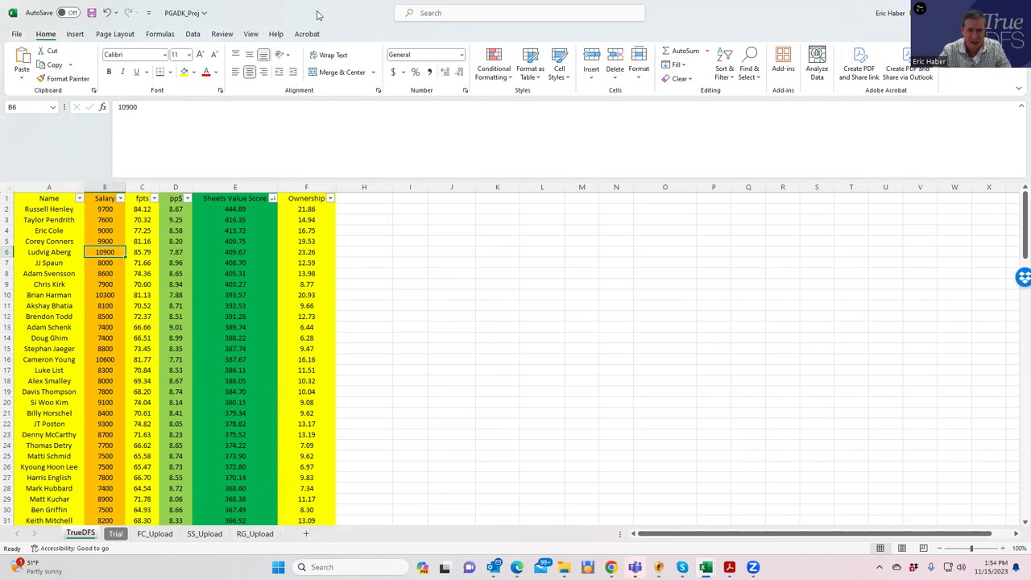
Step: Search and add T. Pendrith and E. Cole to the DraftKings lineup
key("alt+Tab")
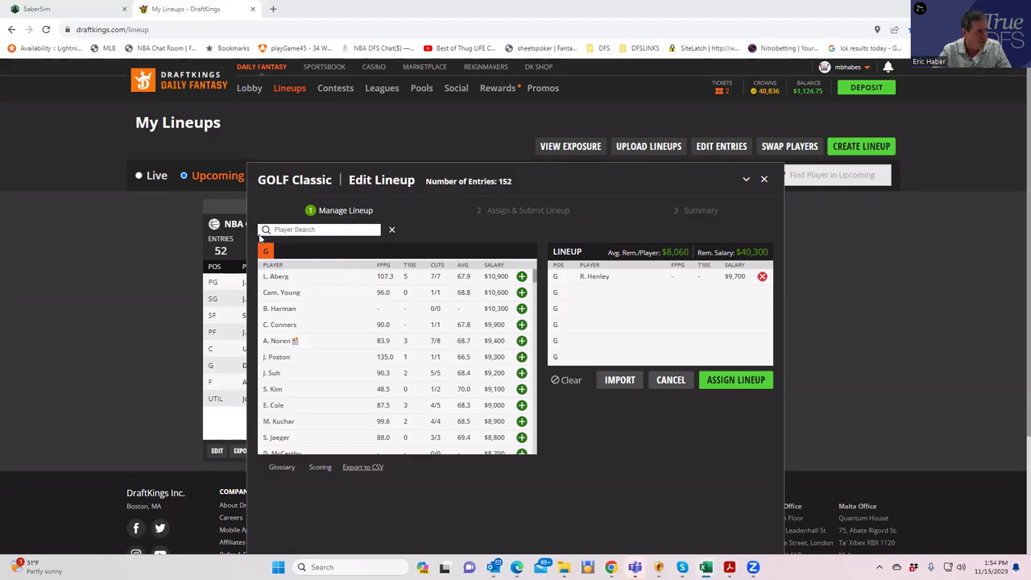
left_click(298, 226)
type("pen")
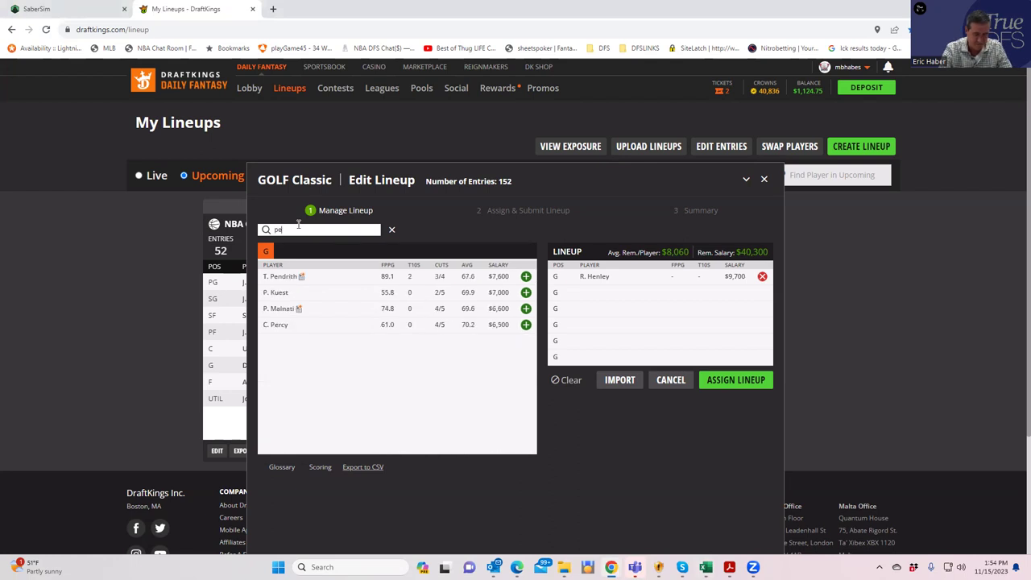
left_click(526, 276)
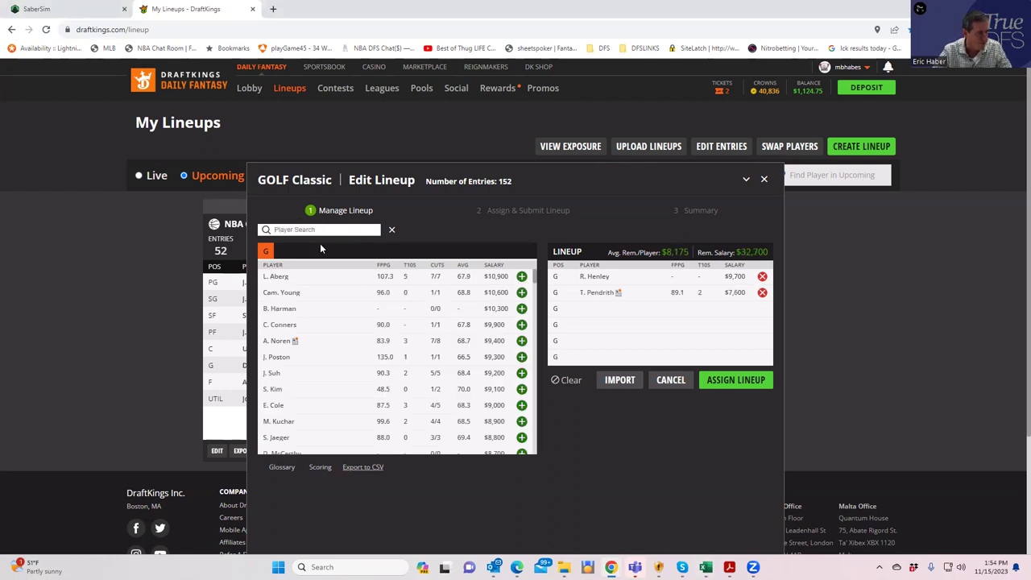
type("cole")
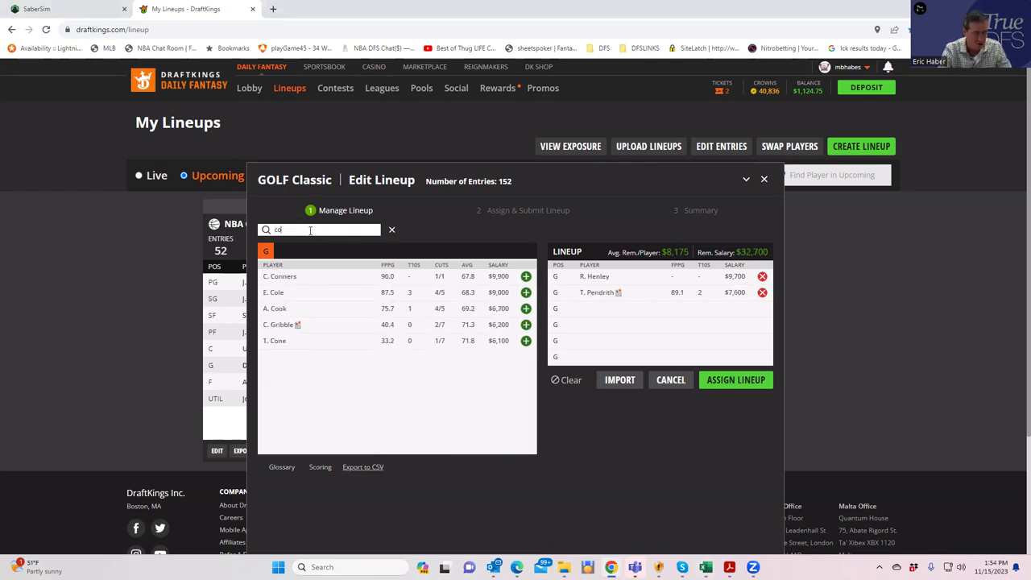
left_click(525, 277)
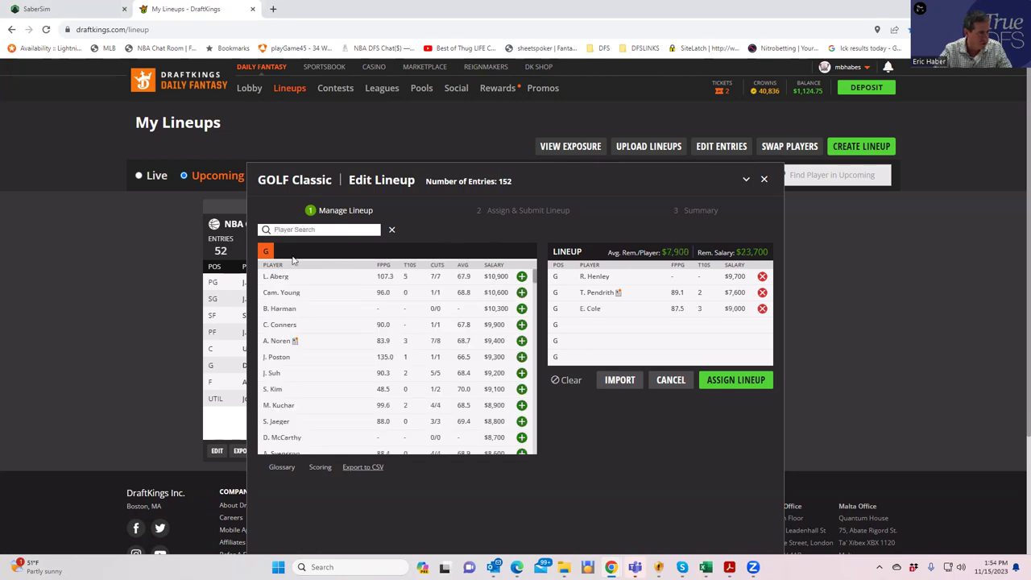
Step: Add C. Conners, L. Aberg and J. Spaun to fill the lineup, then return to Excel
left_click(288, 229)
type("conn")
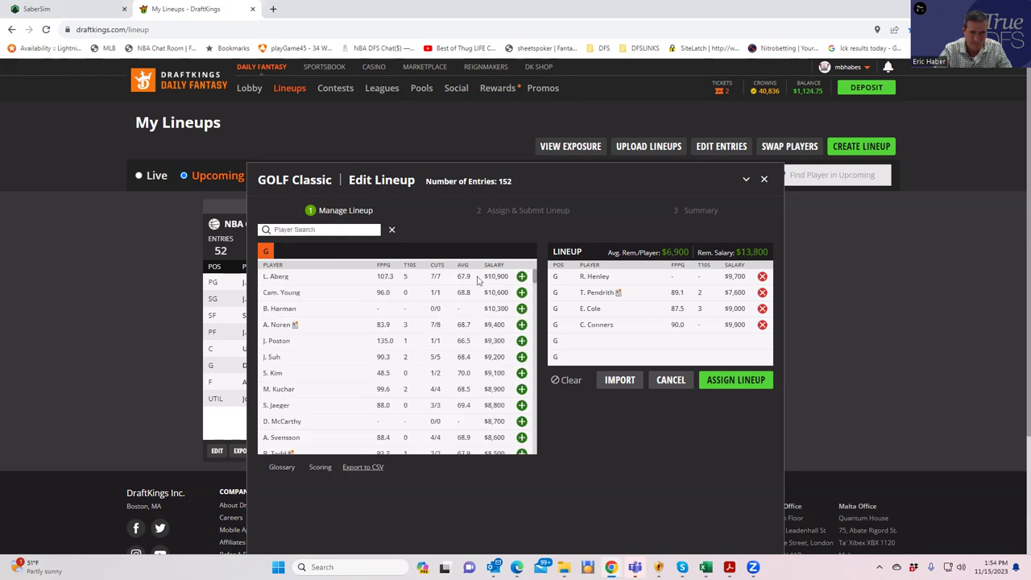
left_click(312, 229)
type("aber")
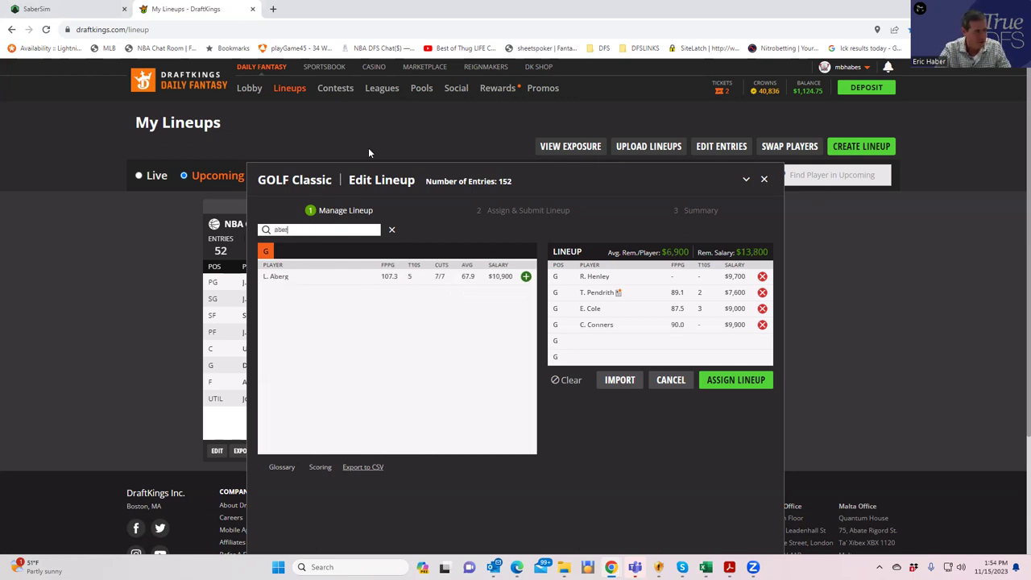
left_click(525, 276)
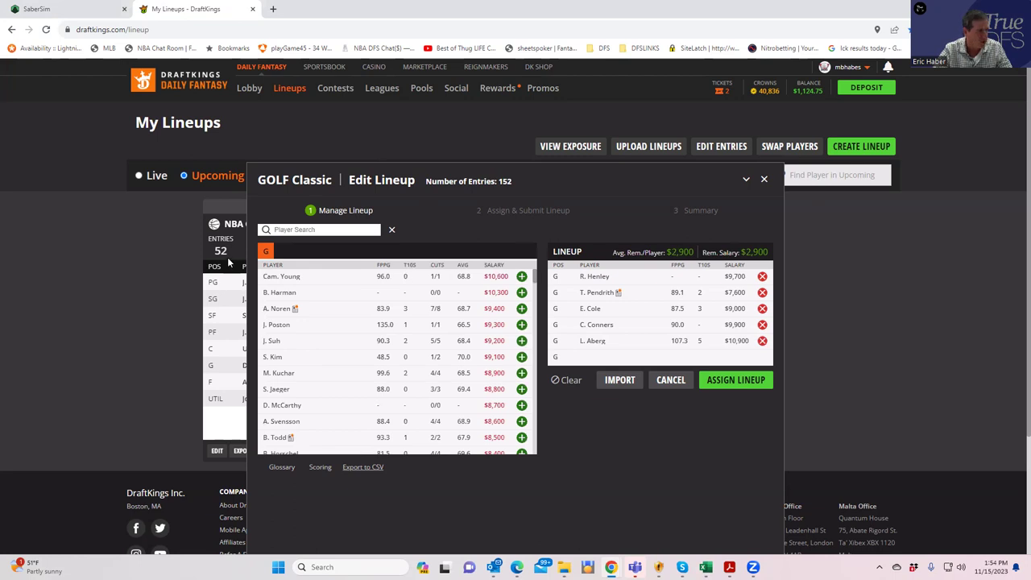
left_click(306, 229)
type("spaun")
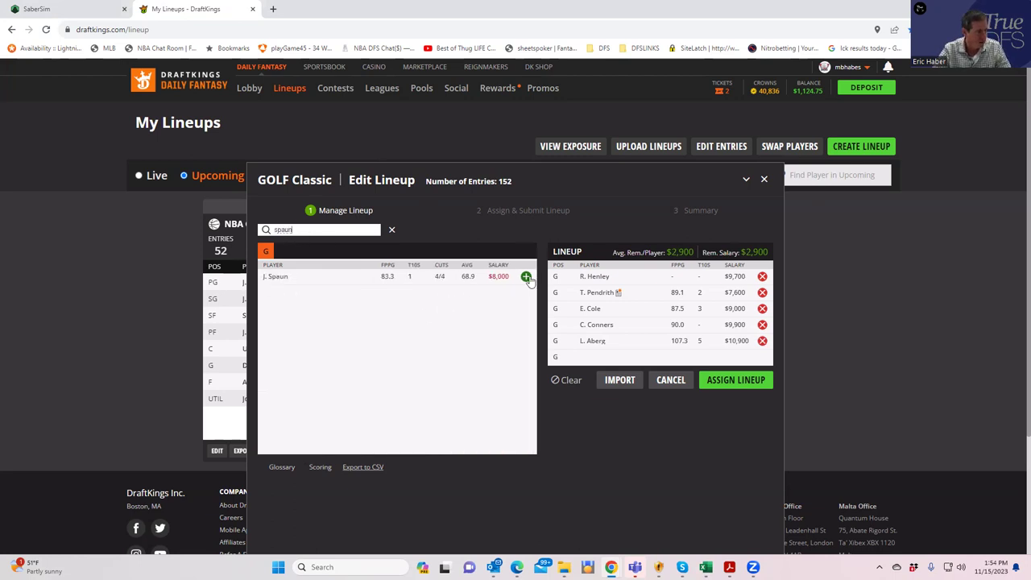
left_click(525, 277)
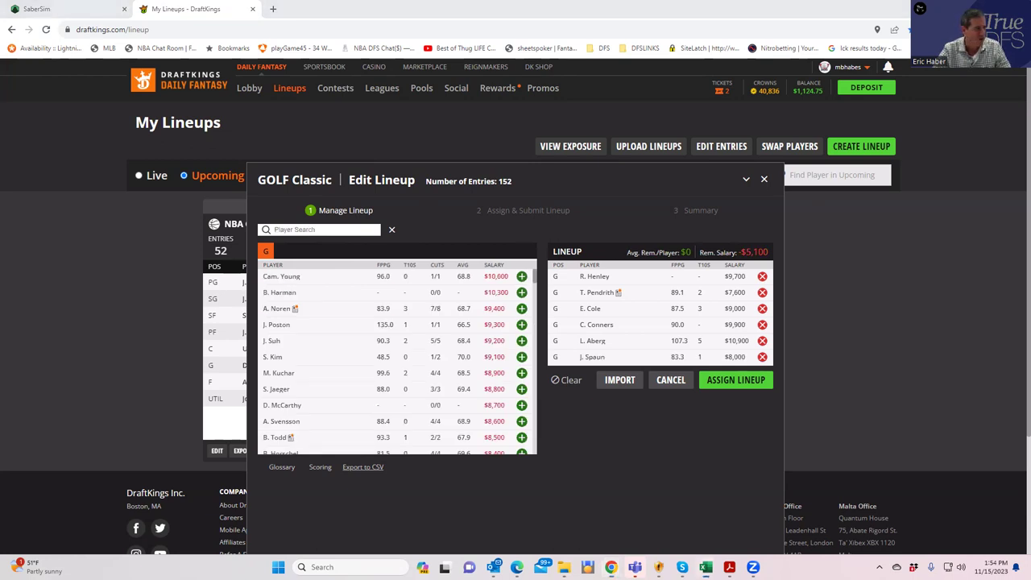
key("alt+Tab")
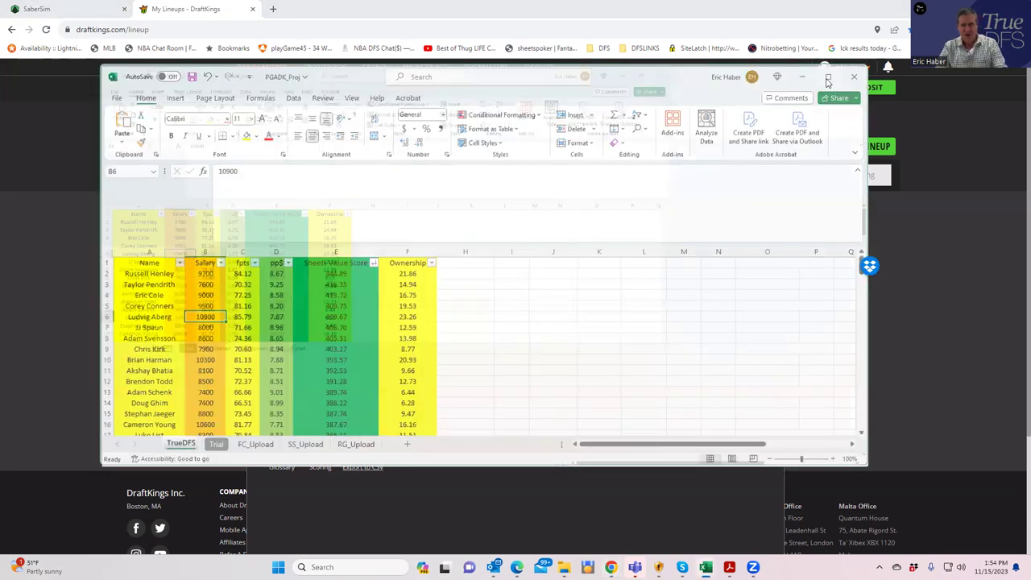
Step: Maximize Excel and compare salaries of Aberg, Kirk, Spaun and Svensson, plus Aberg's ownership
left_click(827, 77)
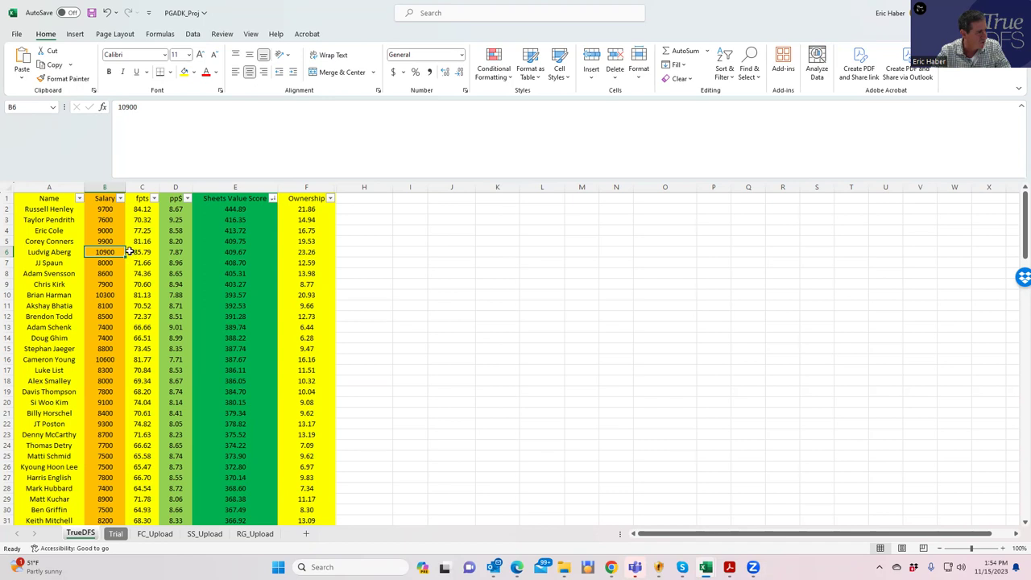
left_click(308, 252)
left_click(102, 252)
left_click(105, 284)
left_click(106, 275)
left_click(105, 264)
left_click(107, 275)
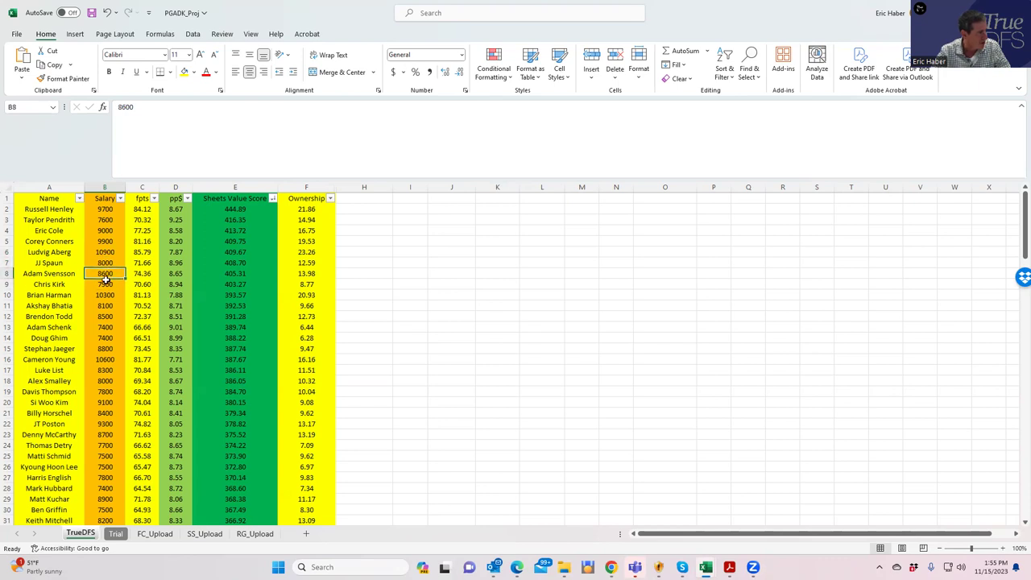
left_click(107, 282)
Step: Check Chris Kirk's value score, ownership and salary, then go back to DraftKings
left_click(248, 287)
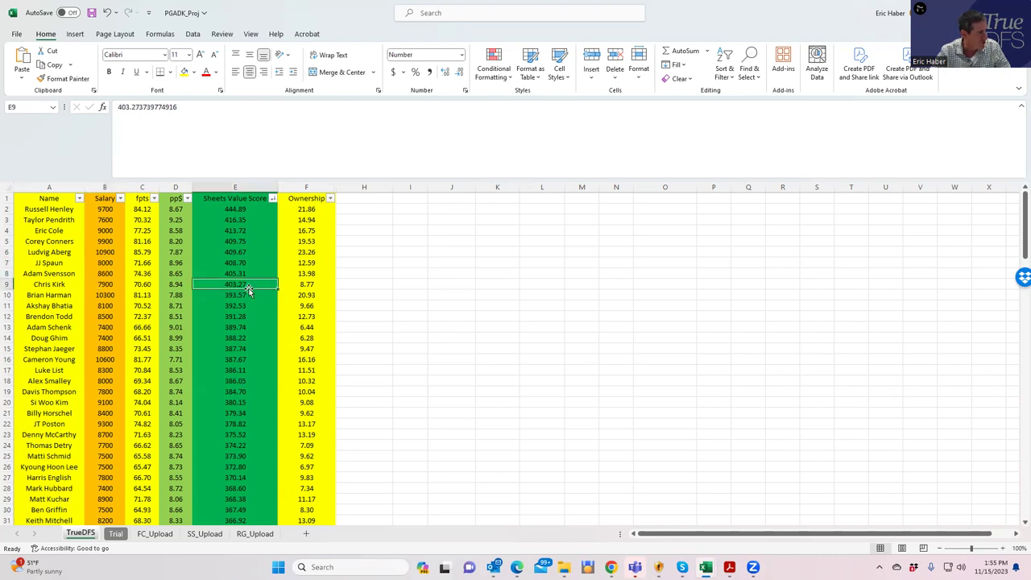
left_click(297, 285)
left_click(224, 284)
left_click(119, 282)
left_click(297, 286)
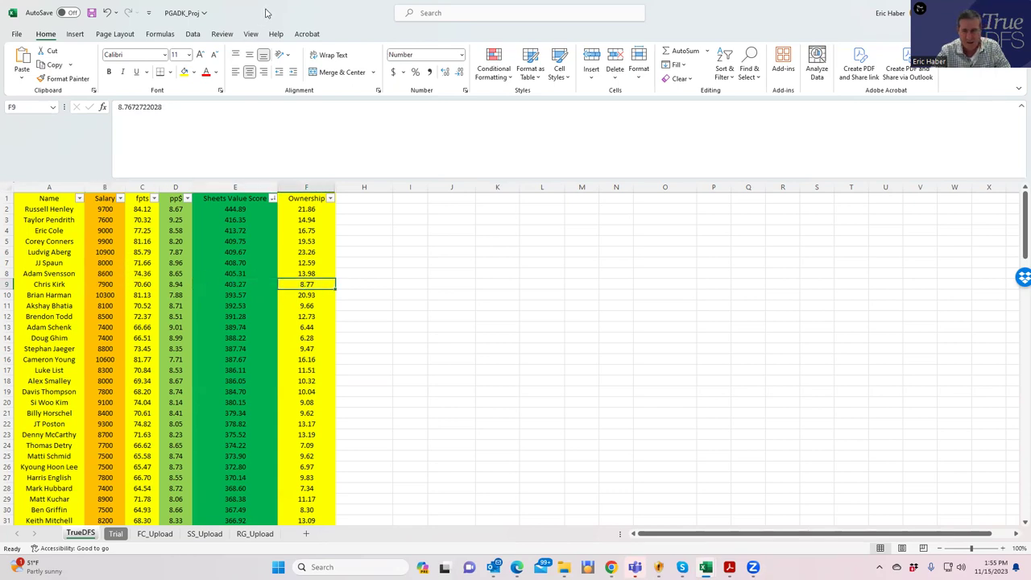
key("alt+Tab")
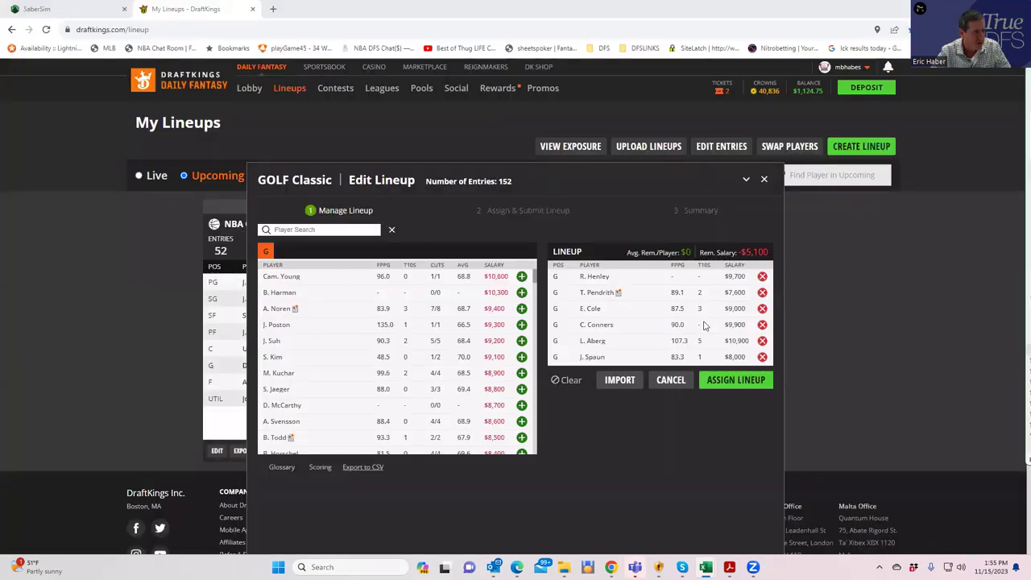
Step: Remove L. Aberg, search 'kir' and add C. Kirk to the lineup, then return to Excel
left_click(762, 341)
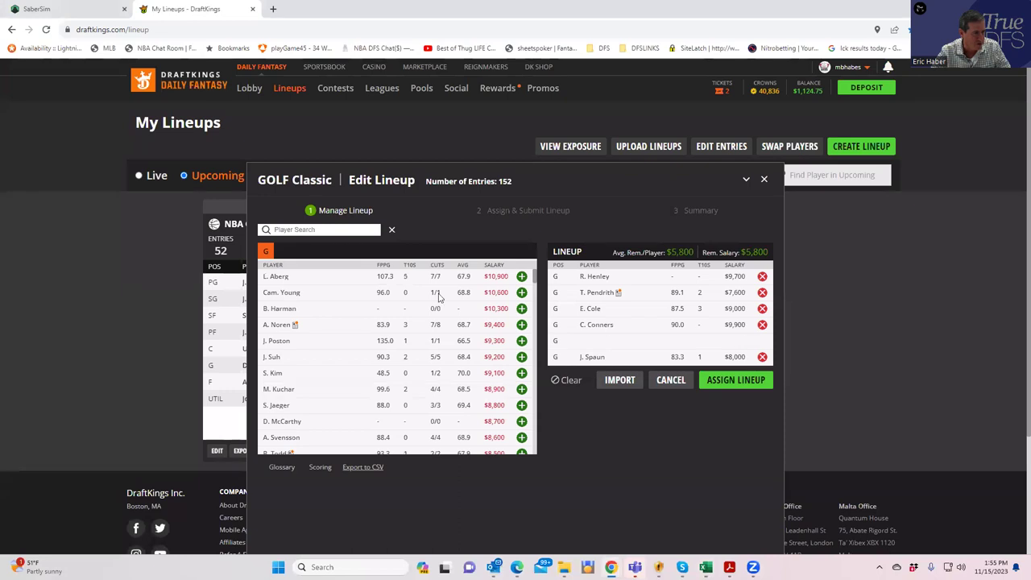
left_click(307, 230)
type("kirk")
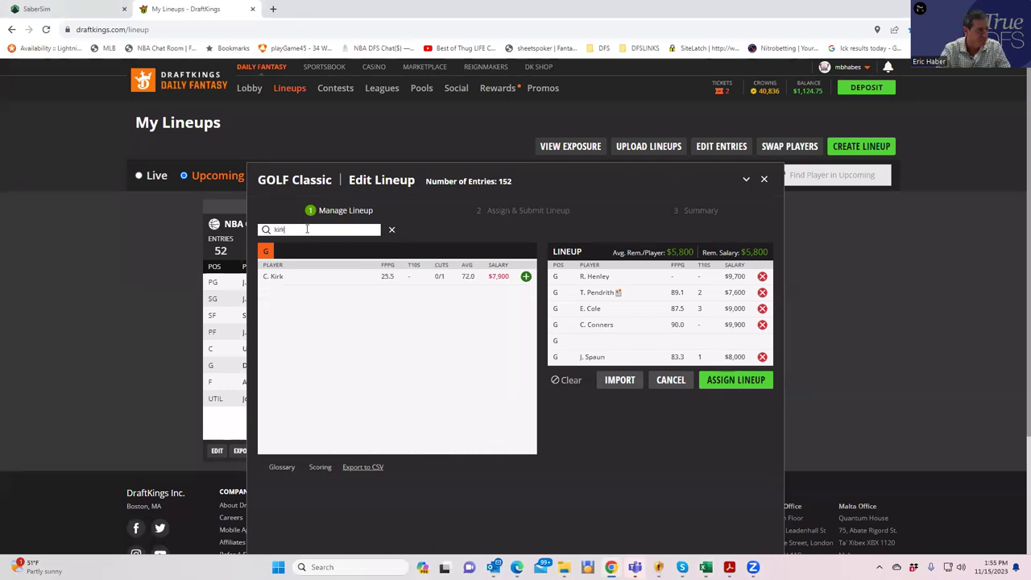
left_click(523, 277)
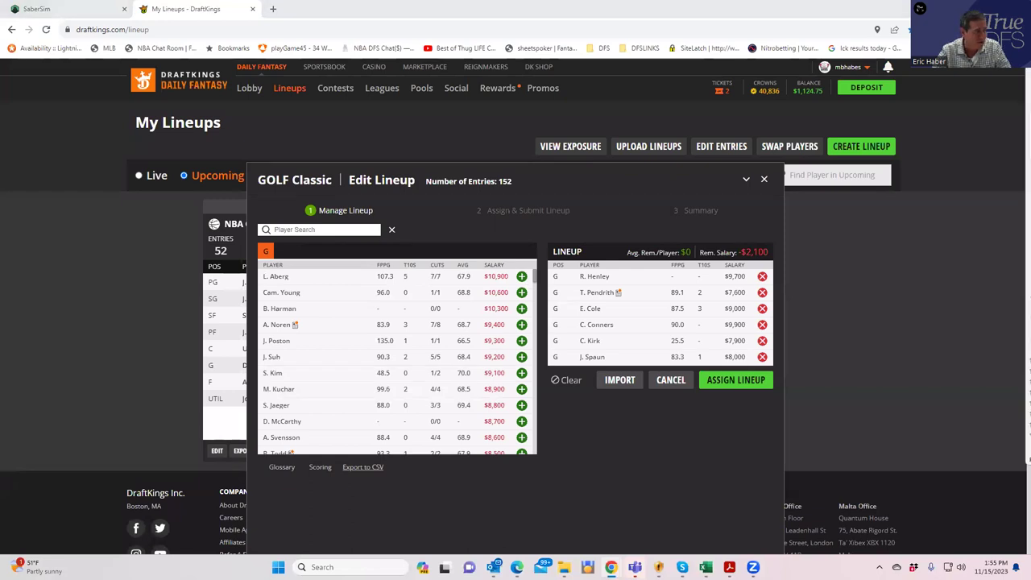
key("alt+Tab")
Step: Maximize Excel and check salaries of Kirk, Bhatia, Svensson, Todd, Schenk and Ghim
left_click(865, 118)
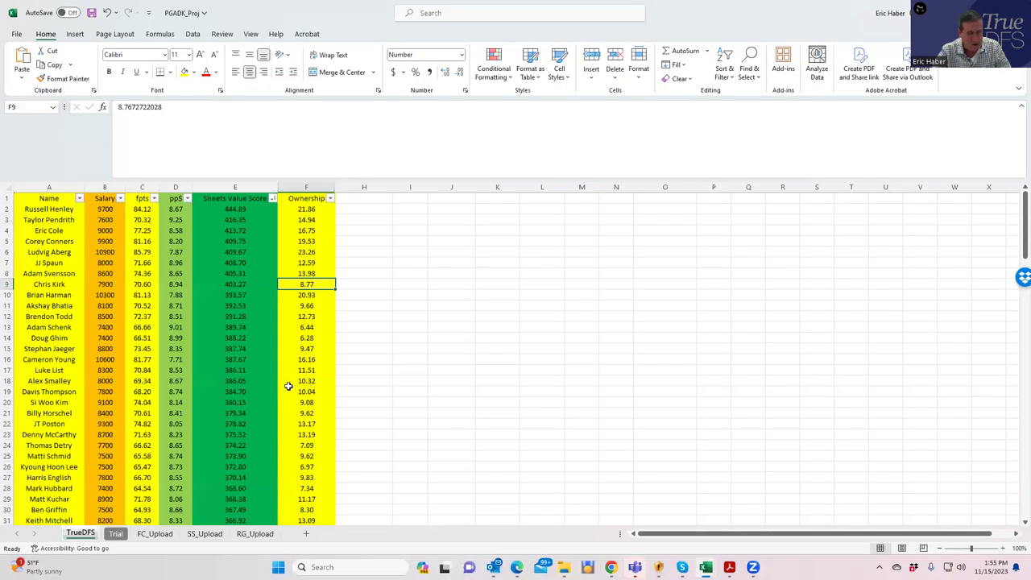
left_click(107, 287)
left_click(111, 306)
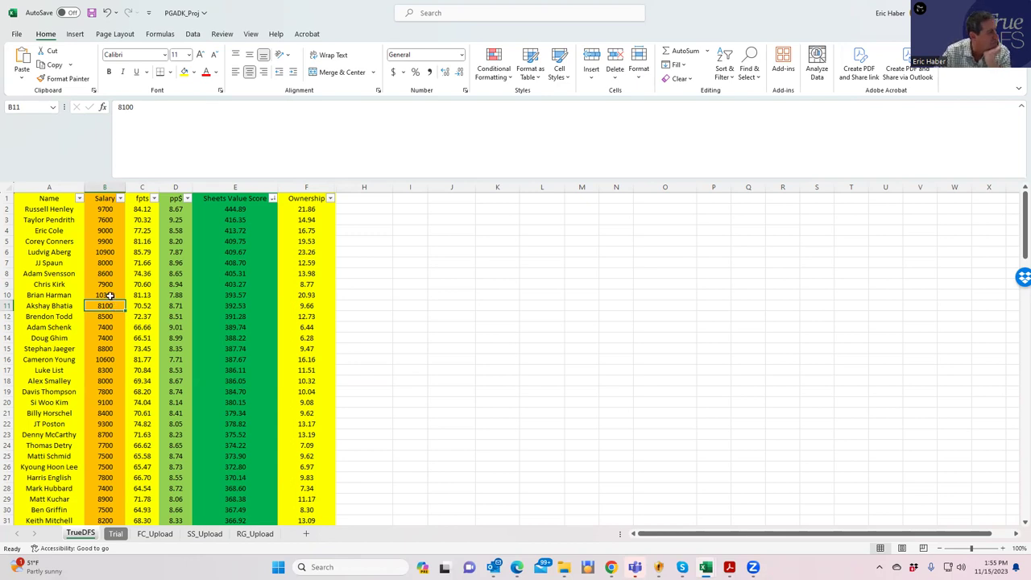
left_click(105, 273)
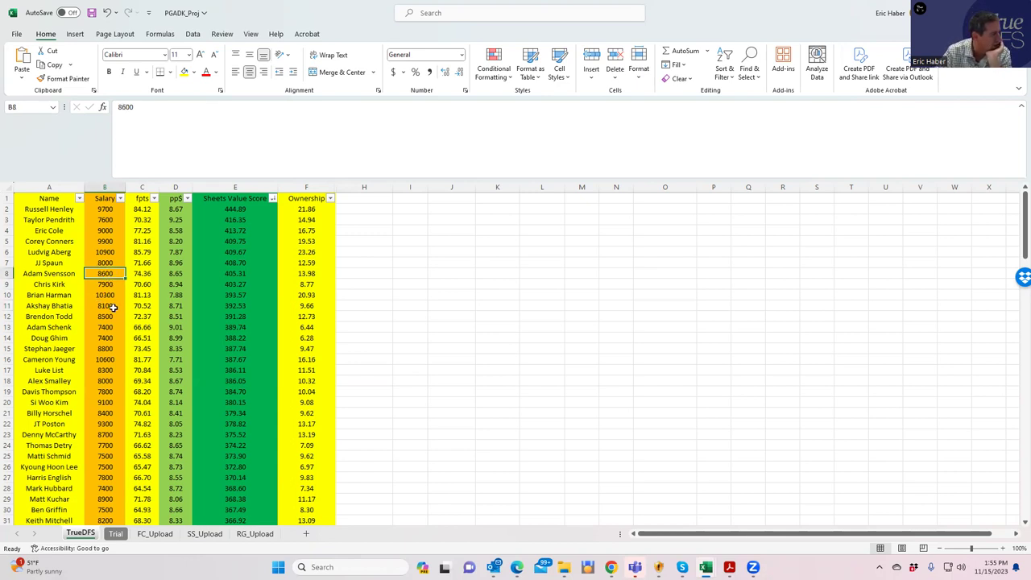
left_click(112, 306)
left_click(97, 319)
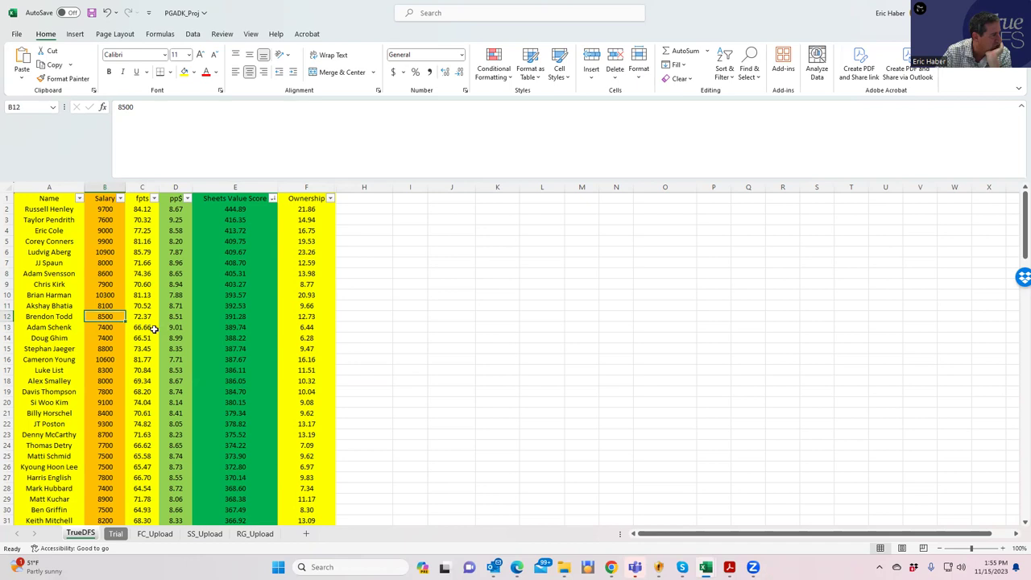
left_click(101, 327)
left_click(108, 336)
Step: Compare Adam Schenk's and Doug Ghim's salaries, then recheck Svensson's and Bhatia's
left_click(104, 327)
left_click(104, 337)
left_click(104, 327)
left_click(103, 338)
left_click(104, 327)
left_click(104, 339)
left_click(106, 328)
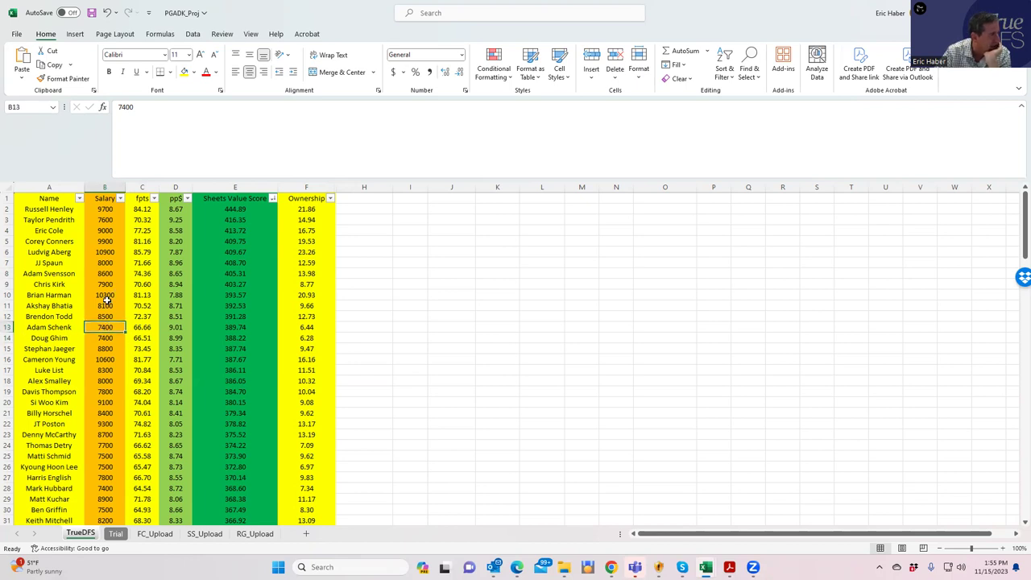
left_click(107, 274)
left_click(113, 307)
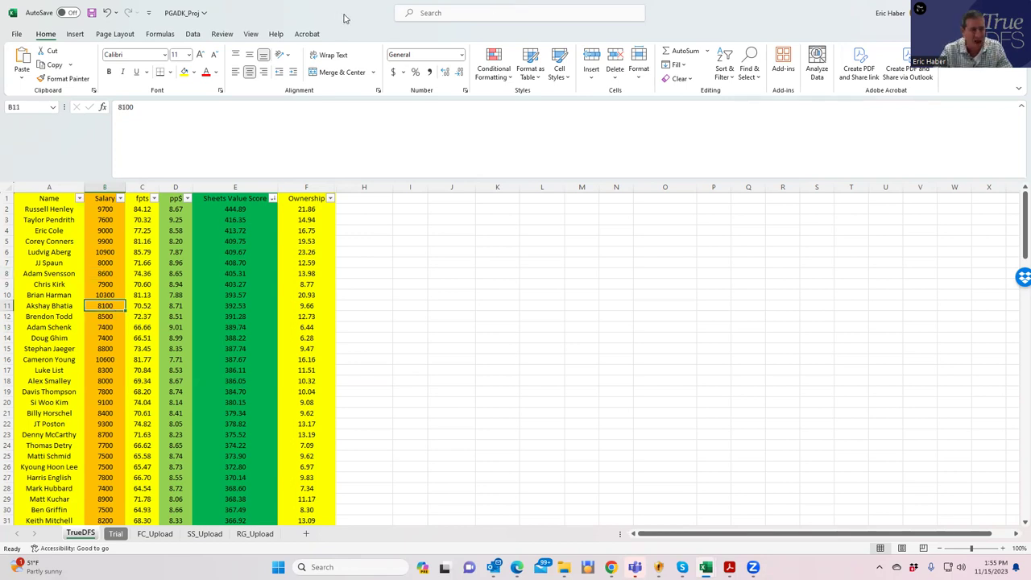
Step: Bring the workbook back full-screen and check Harman's salary and Conners' and Cole's ownership
key("alt+Tab")
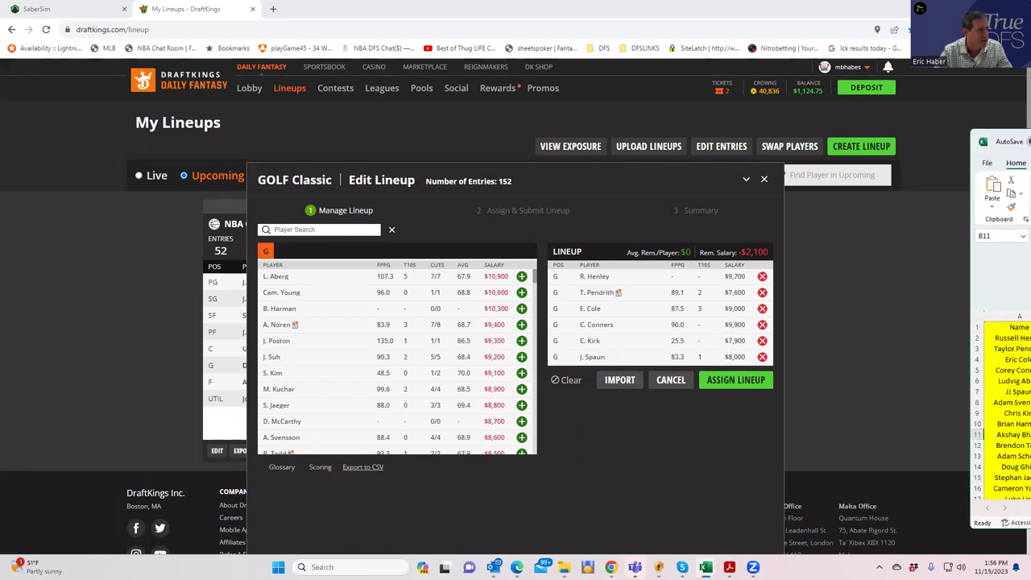
left_click_drag(1030, 113, 794, 113)
left_click(778, 107)
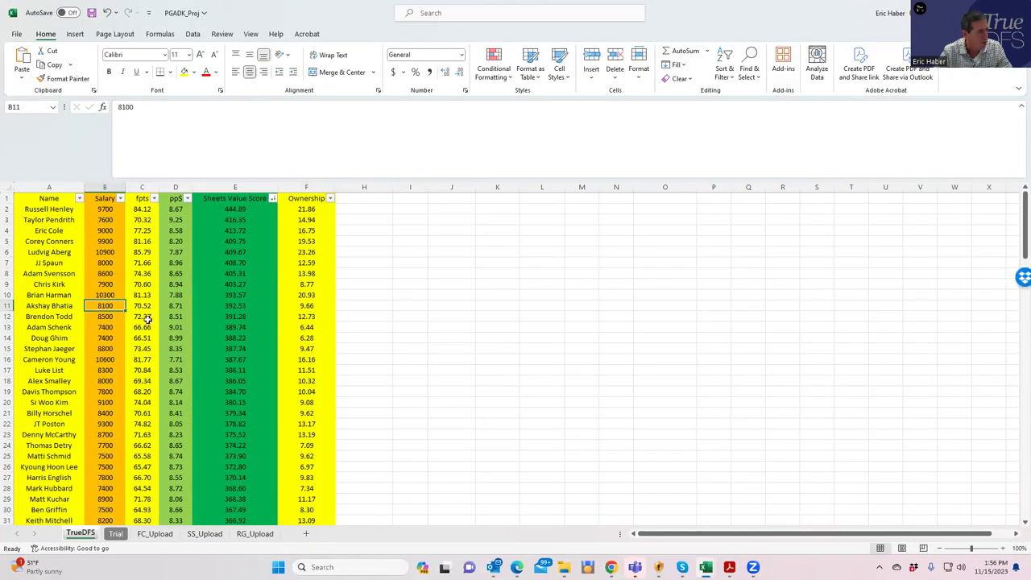
left_click(121, 296)
left_click(299, 242)
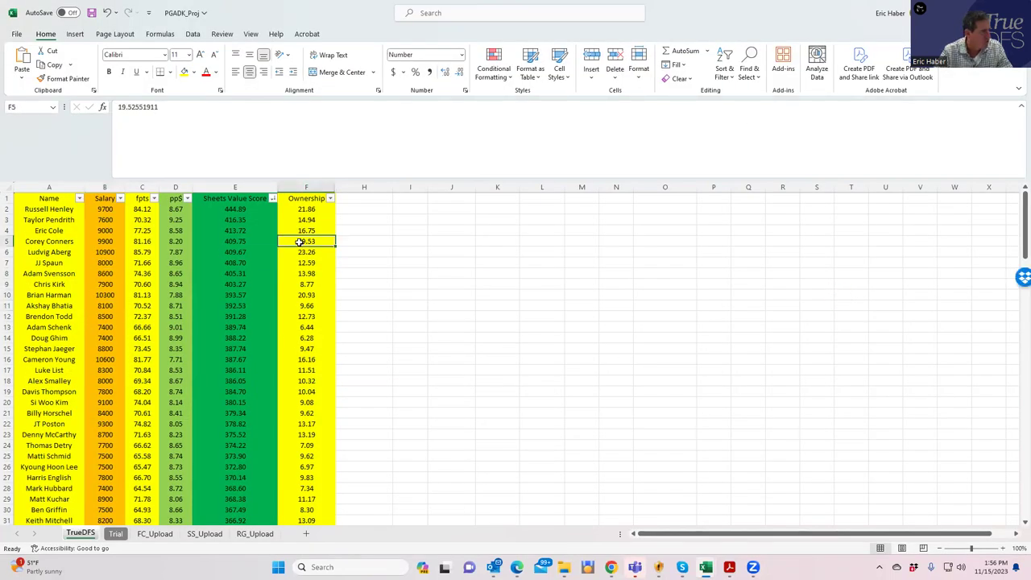
left_click(311, 231)
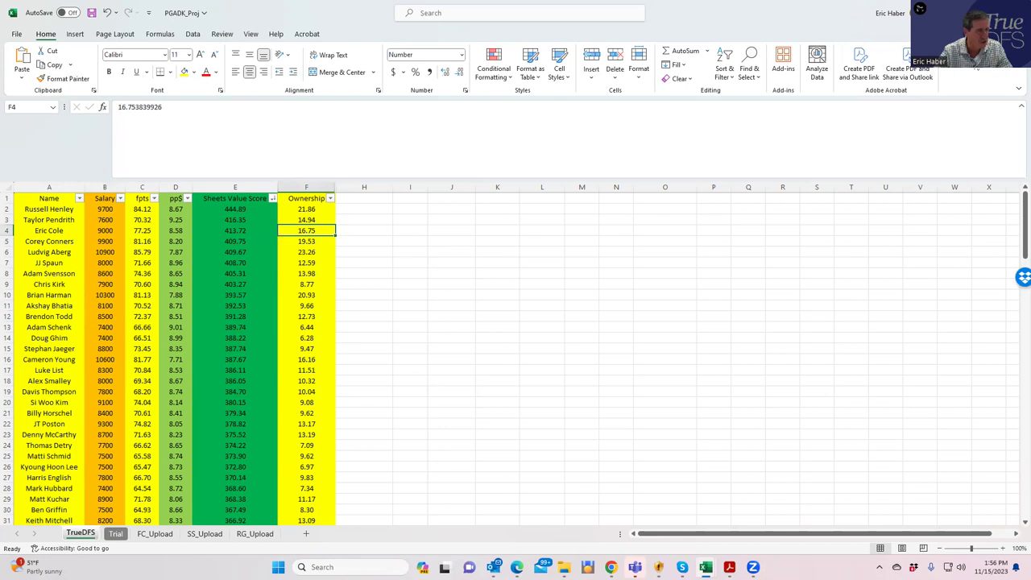
Step: Drop C. Conners from the DraftKings lineup, leaving $7,800, then switch back to PGADK_Proj
key("alt+Tab")
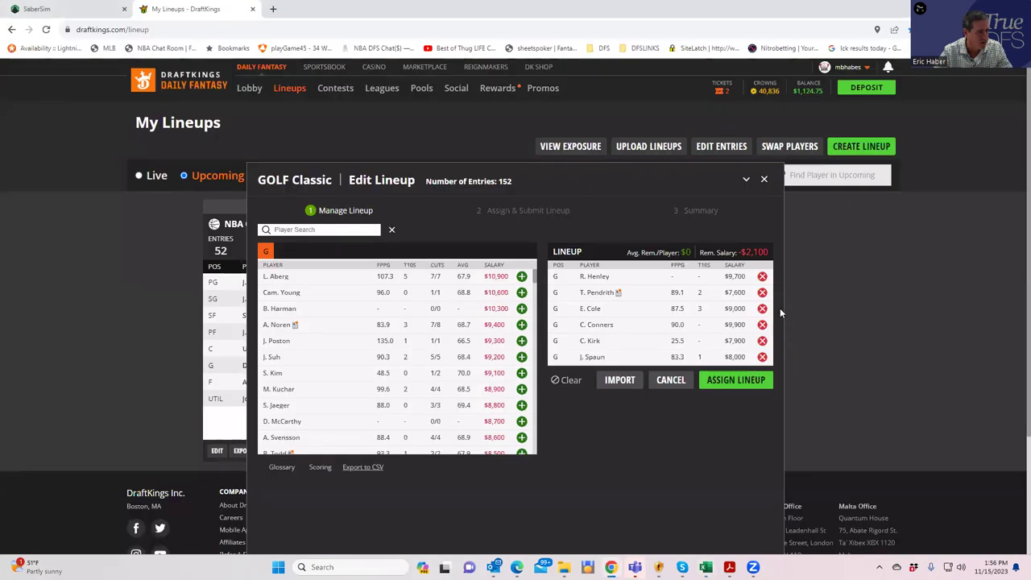
left_click(762, 325)
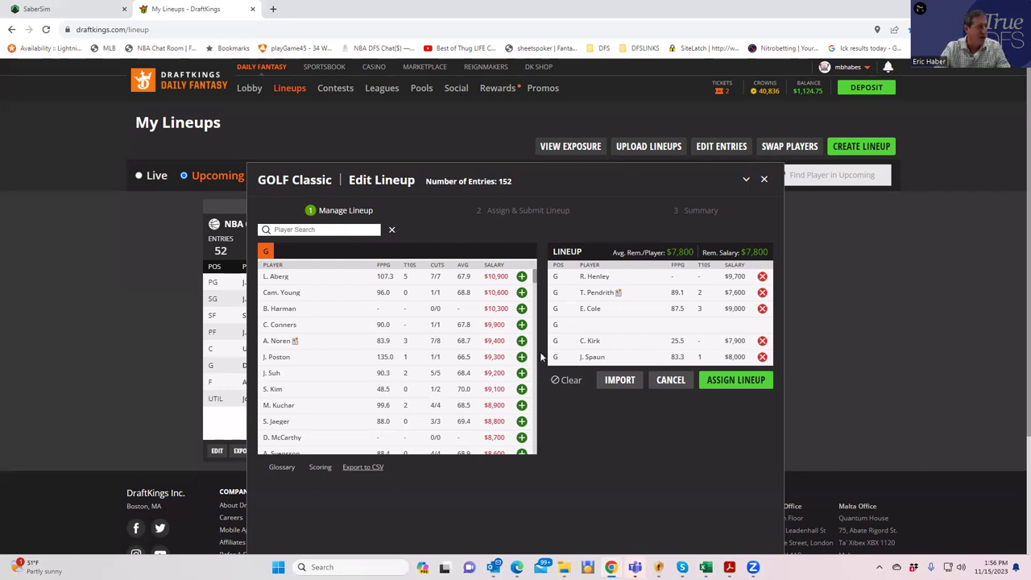
mouse_move(706, 567)
left_click(794, 531)
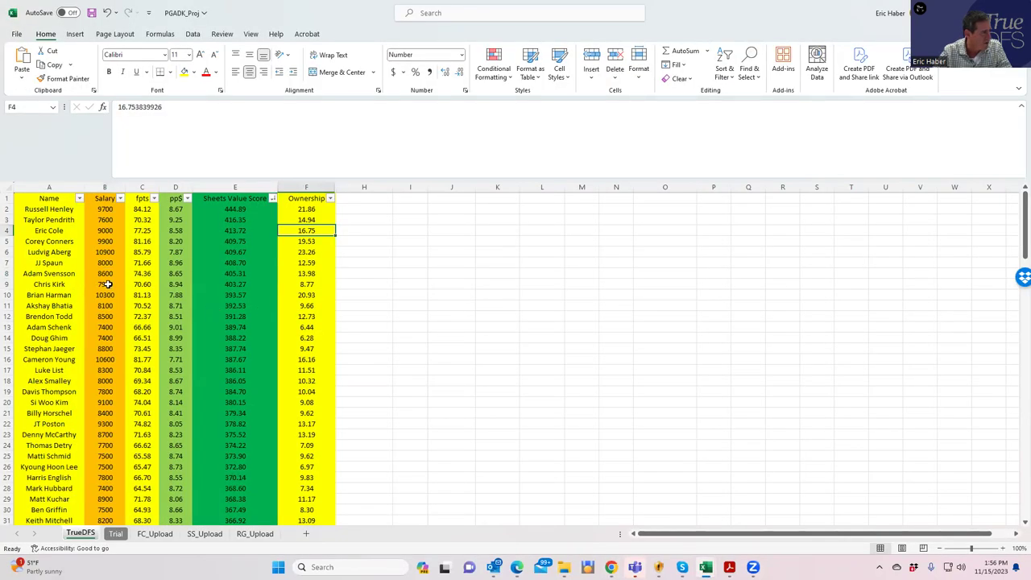
Step: Compare salaries of Chris Kirk, Adam Schenk and Doug Ghim
left_click(108, 283)
left_click(104, 328)
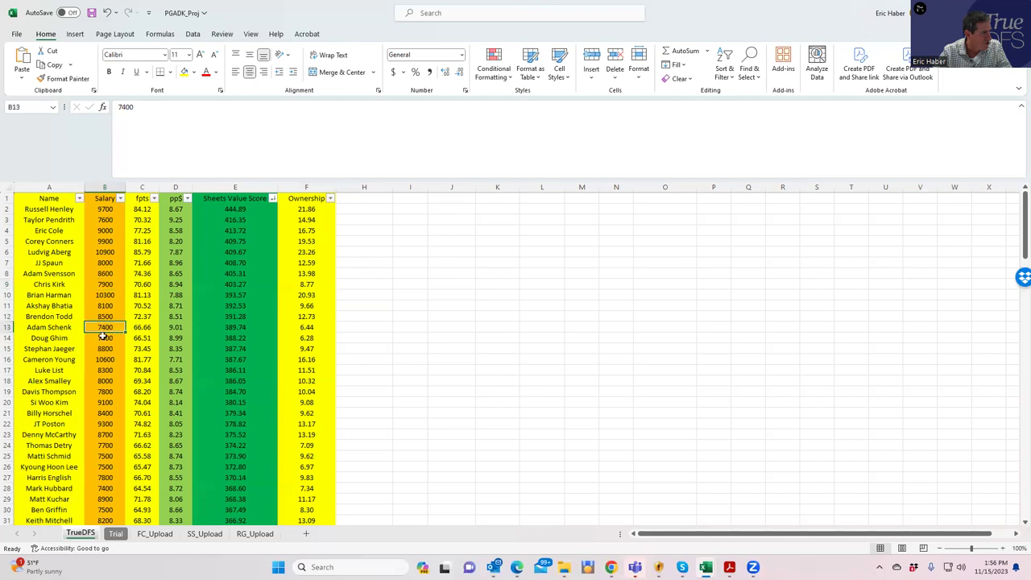
left_click(112, 337)
left_click(104, 328)
left_click(105, 338)
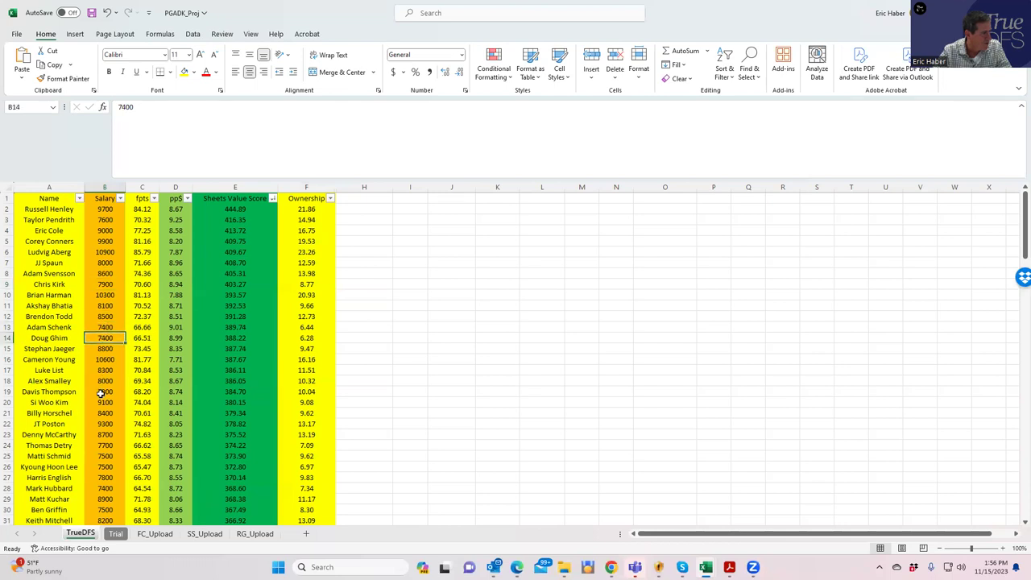
Step: Check Schenk's points per dollar and fpts, and Davis Thompson's fpts, salary and ownership
left_click(172, 328)
left_click(146, 328)
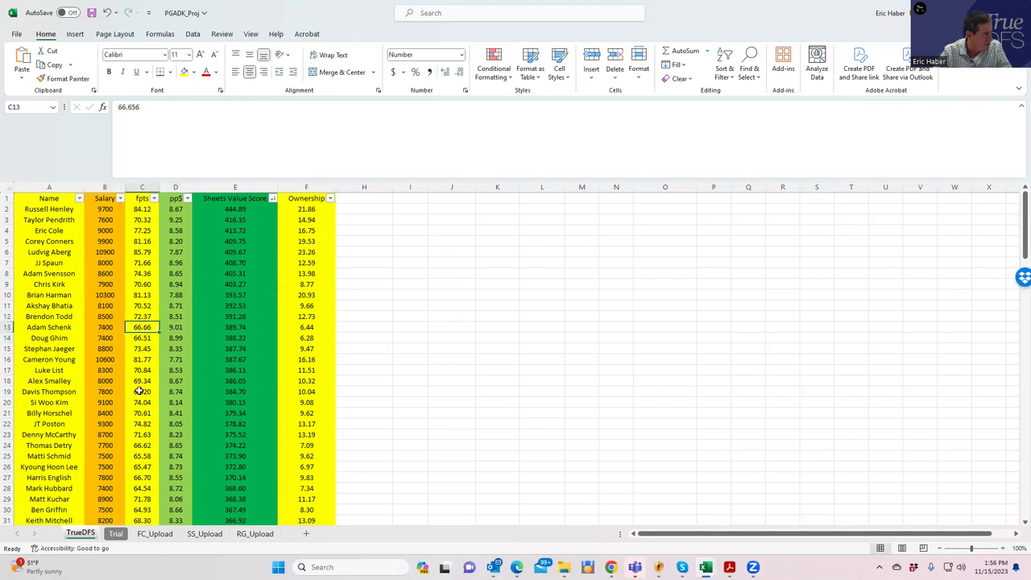
left_click(141, 392)
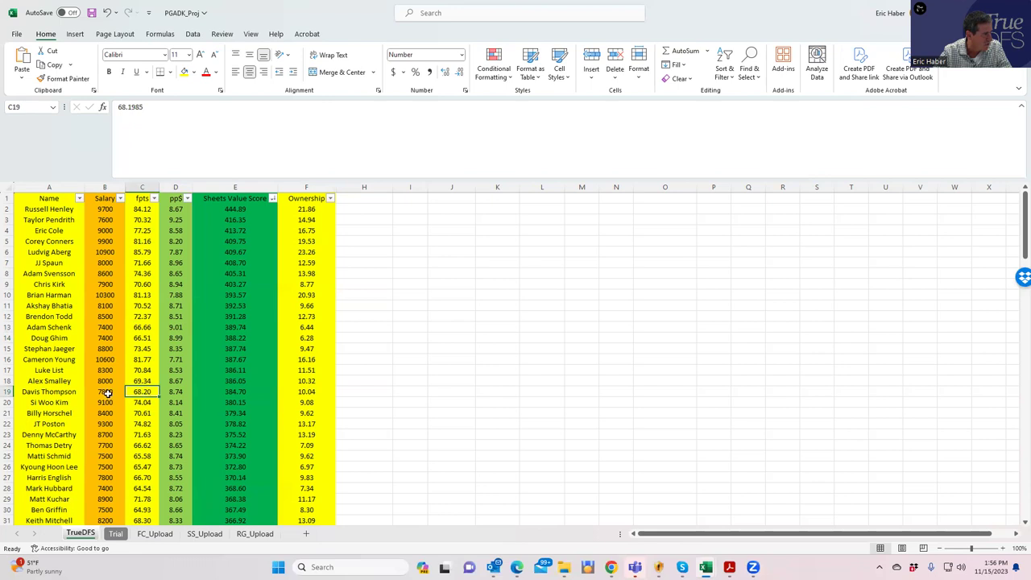
left_click(105, 392)
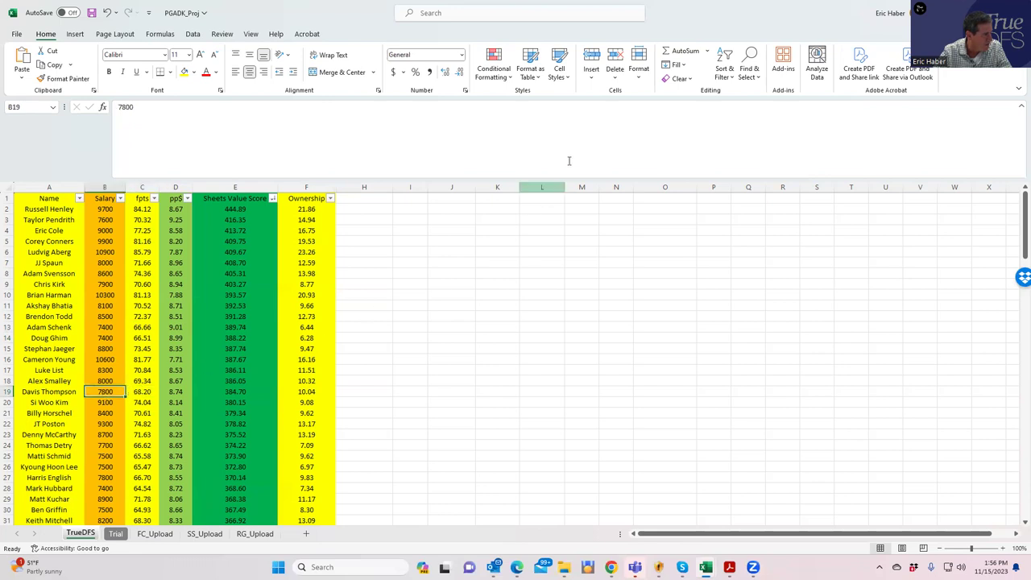
left_click(290, 393)
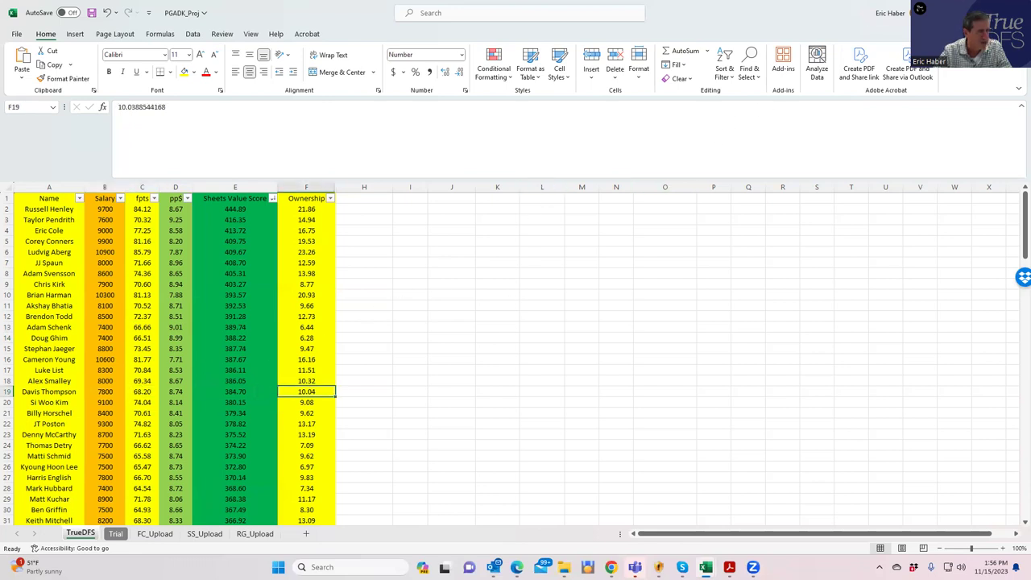
key("super+Down")
key("super+Down")
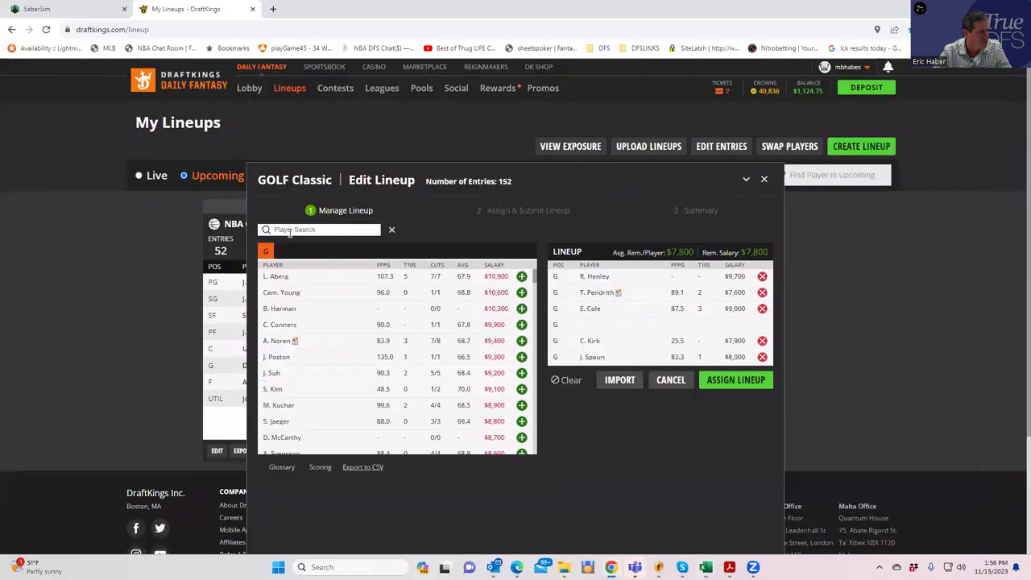
Step: Search 'thomps' and add D. Thompson at $7,800, leaving $0 remaining
type("thomps")
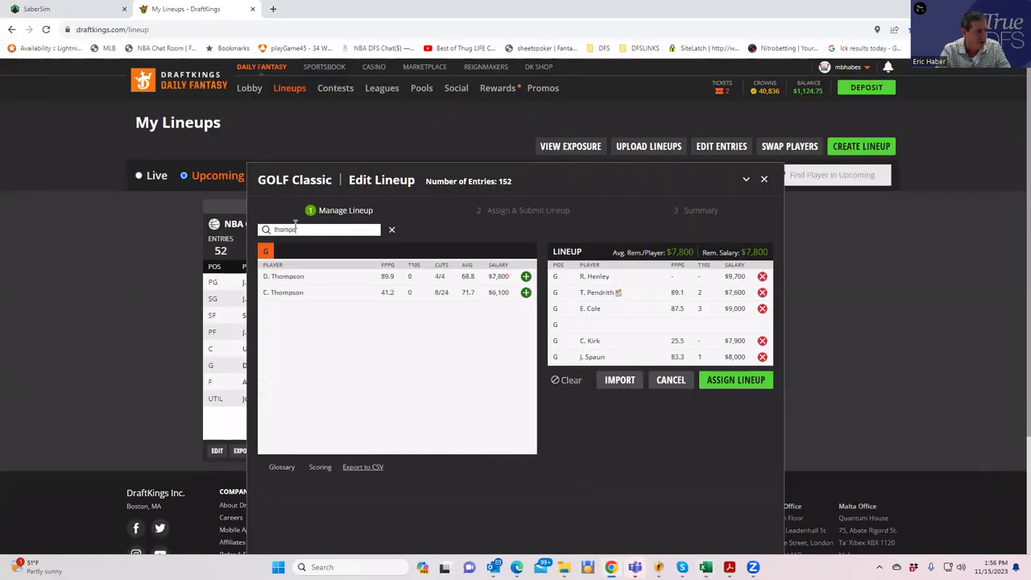
left_click(525, 276)
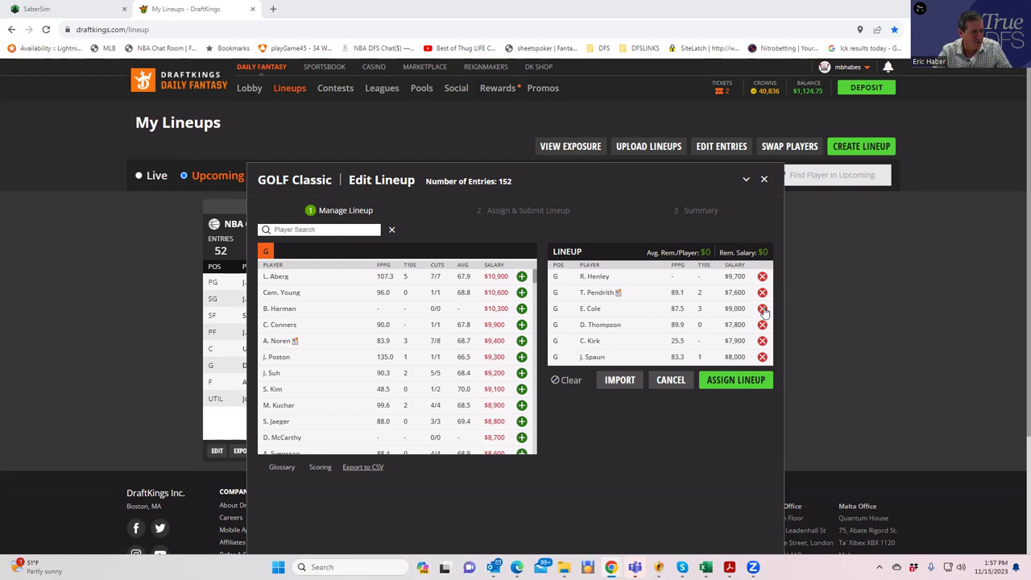
Step: Remove E. Cole and D. Thompson from the lineup and add A. Bhatia ($8,100)
left_click(762, 308)
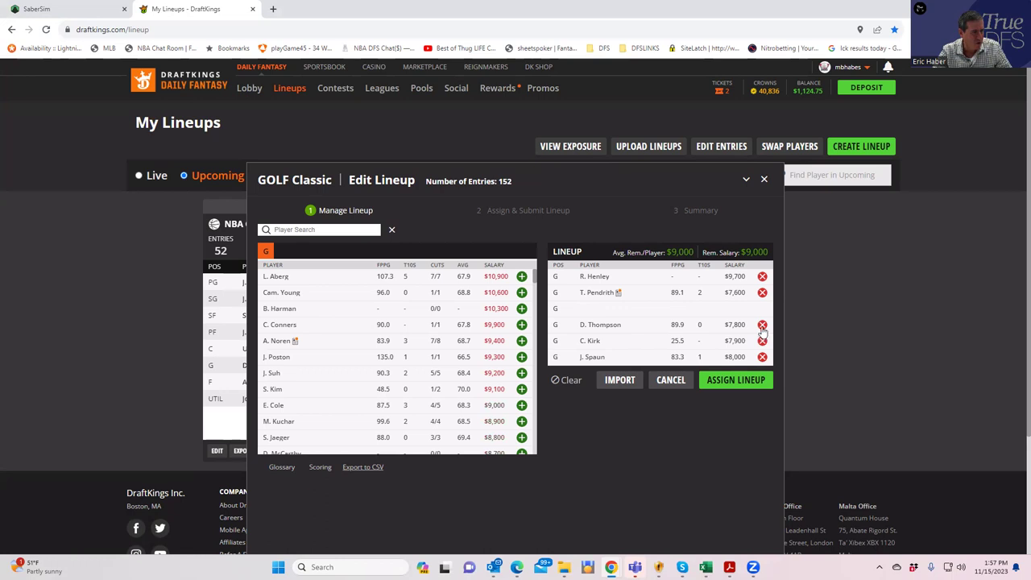
left_click(762, 326)
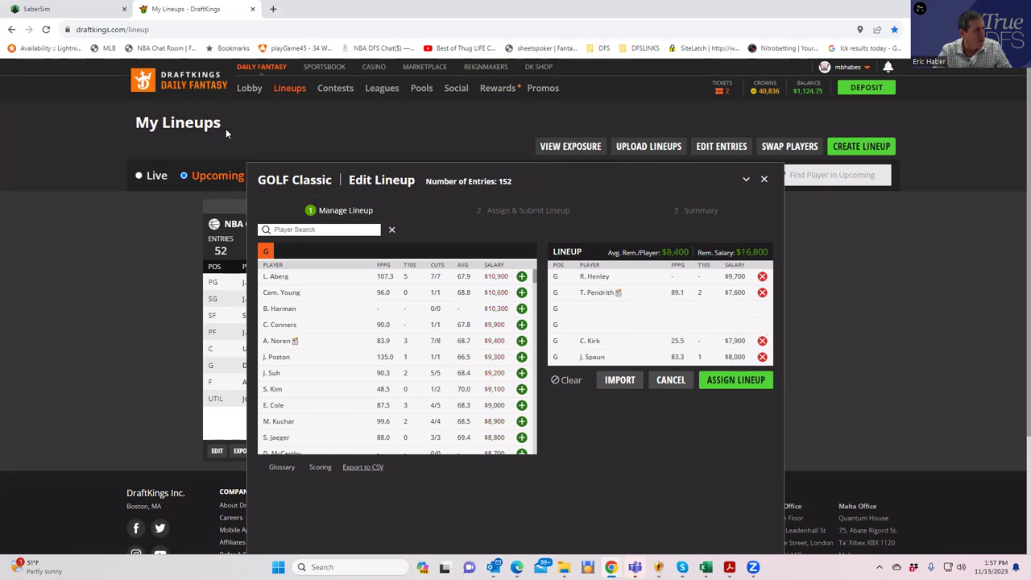
left_click(288, 230)
type("bat")
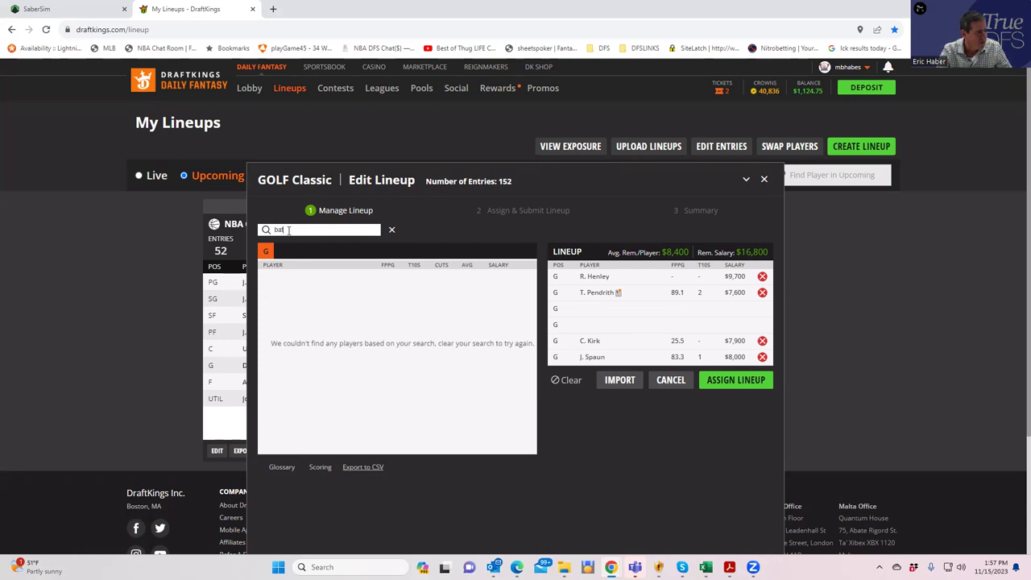
key("BackSpace")
key("BackSpace")
key("BackSpace")
type("bh")
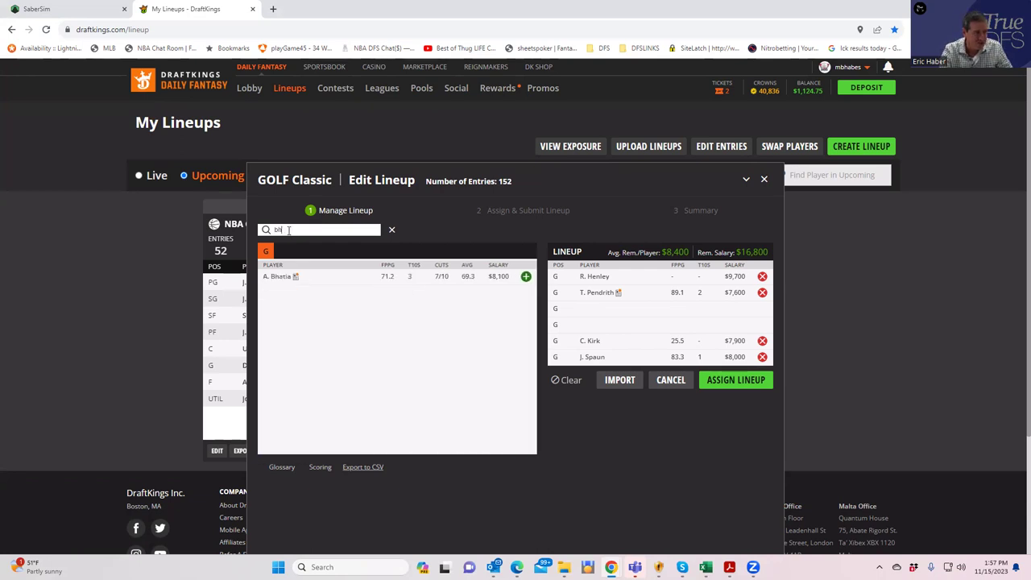
left_click(526, 277)
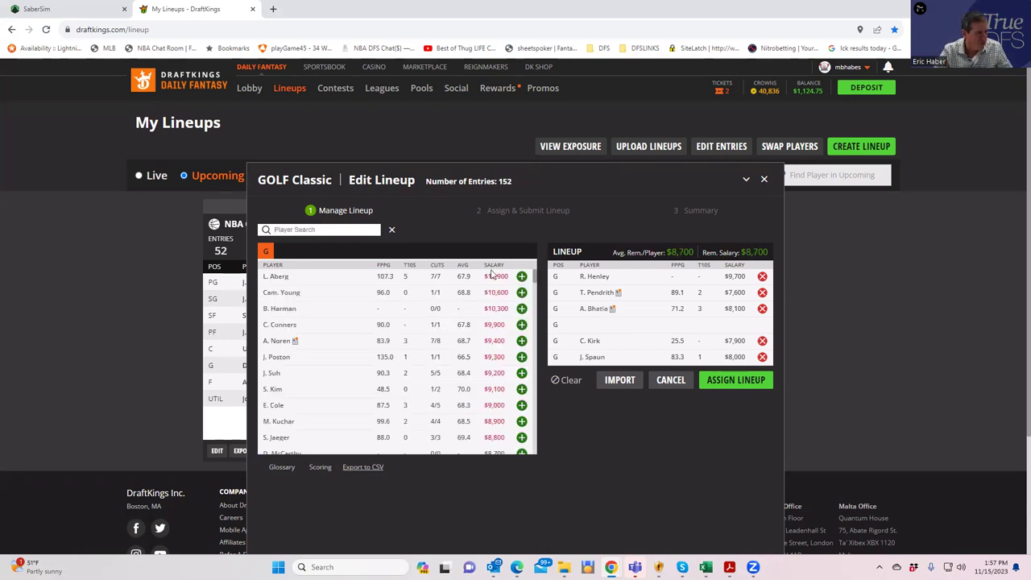
Step: Add A. Svensson ($8,600) to the empty slot, leaving $100 of salary
left_click(304, 229)
type("eve")
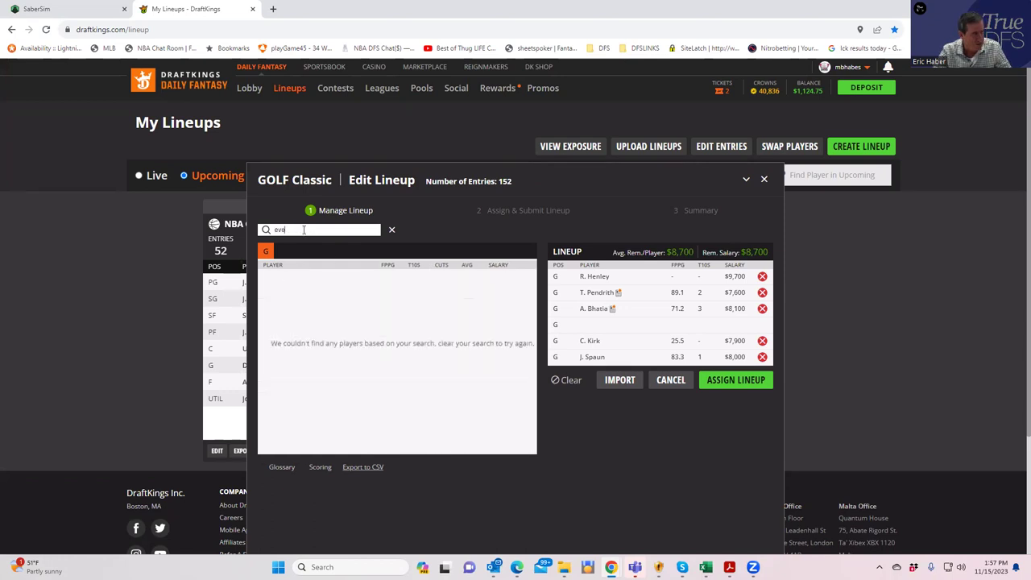
left_click_drag(308, 231, 232, 236)
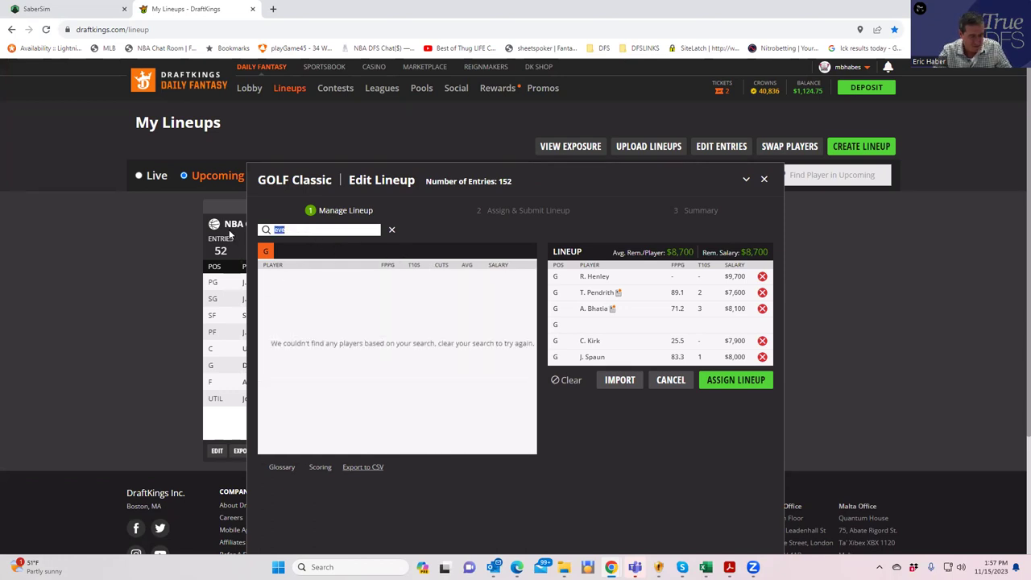
type("sve")
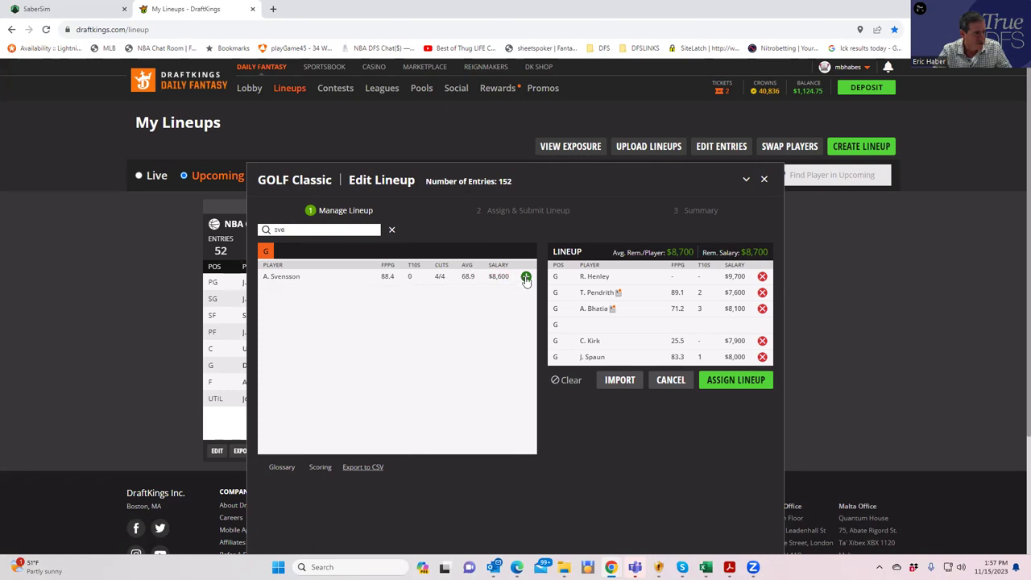
left_click(525, 278)
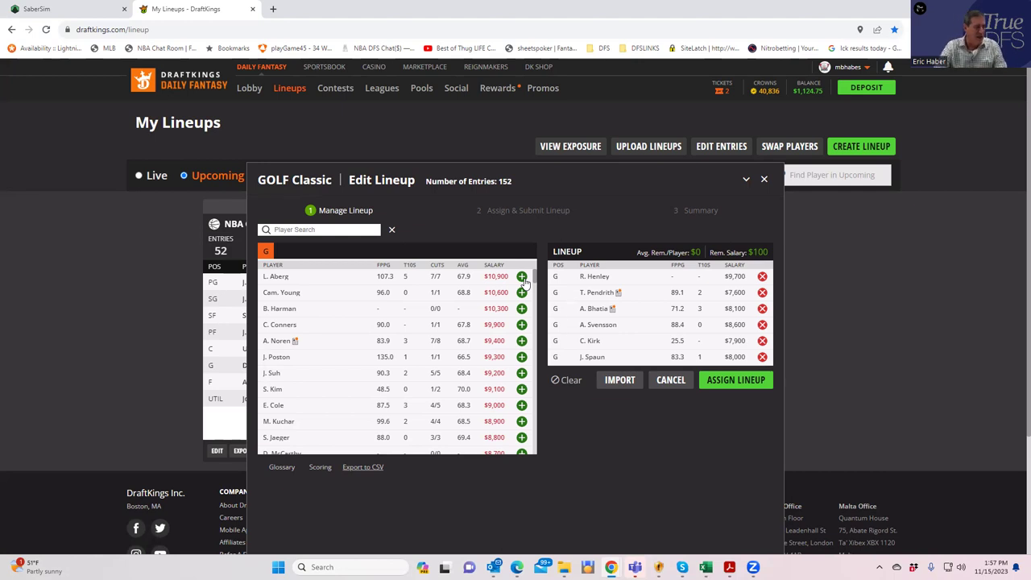
Step: In PGADK_Proj, check ownership for Bhatia, Kirk and Harman in cells F11, F9 and F10
mouse_move(706, 568)
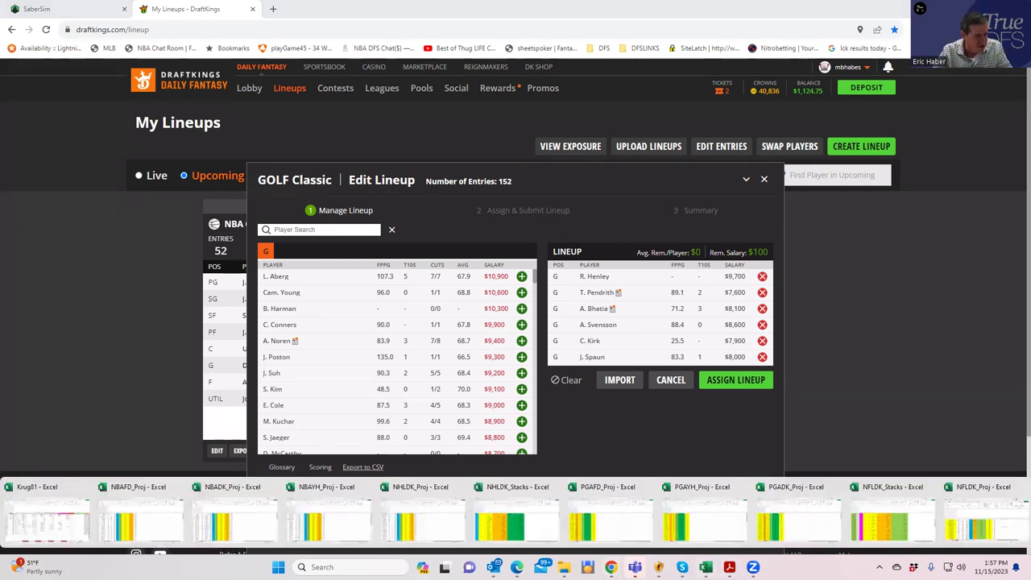
left_click(790, 521)
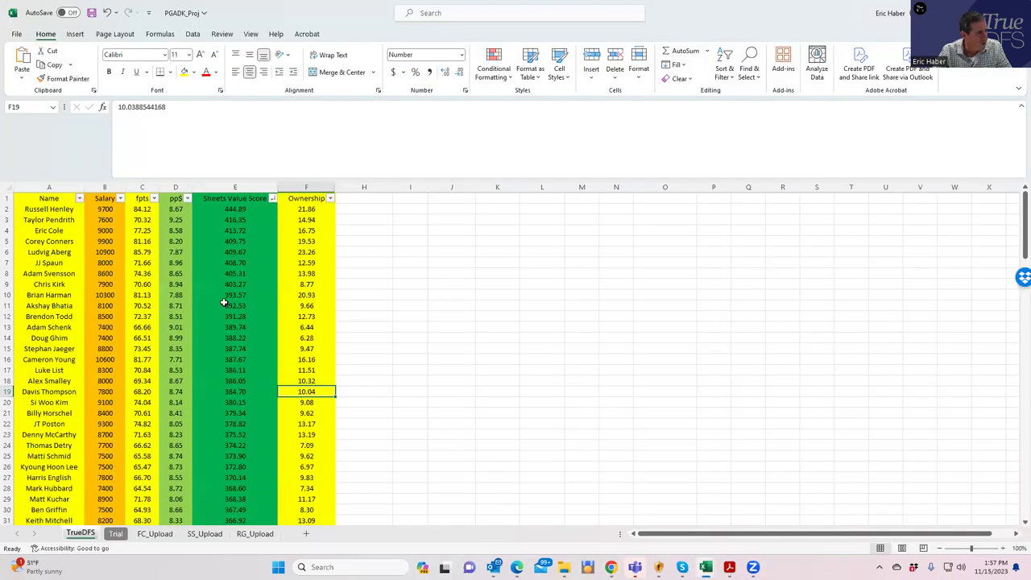
left_click(305, 306)
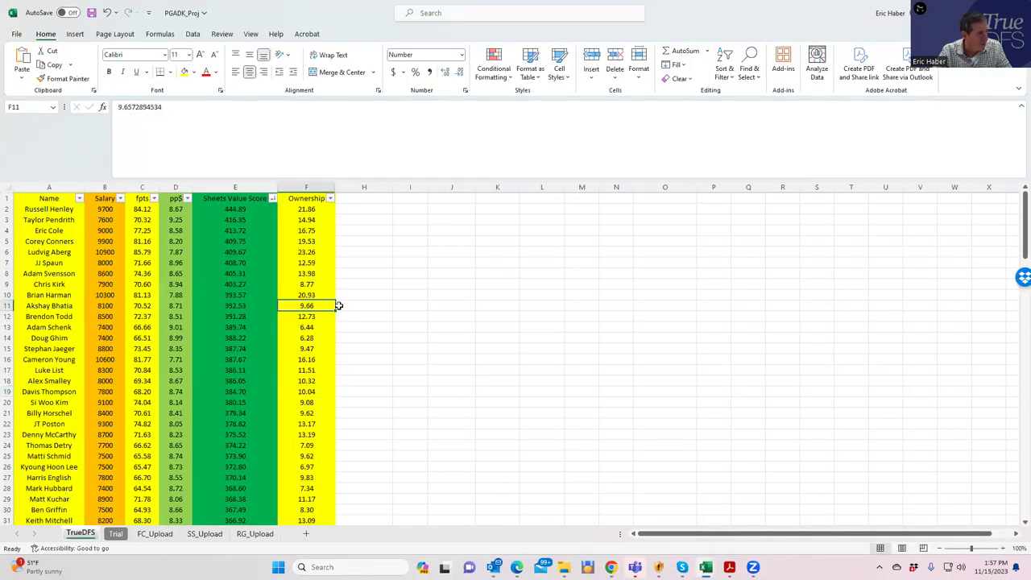
left_click(305, 282)
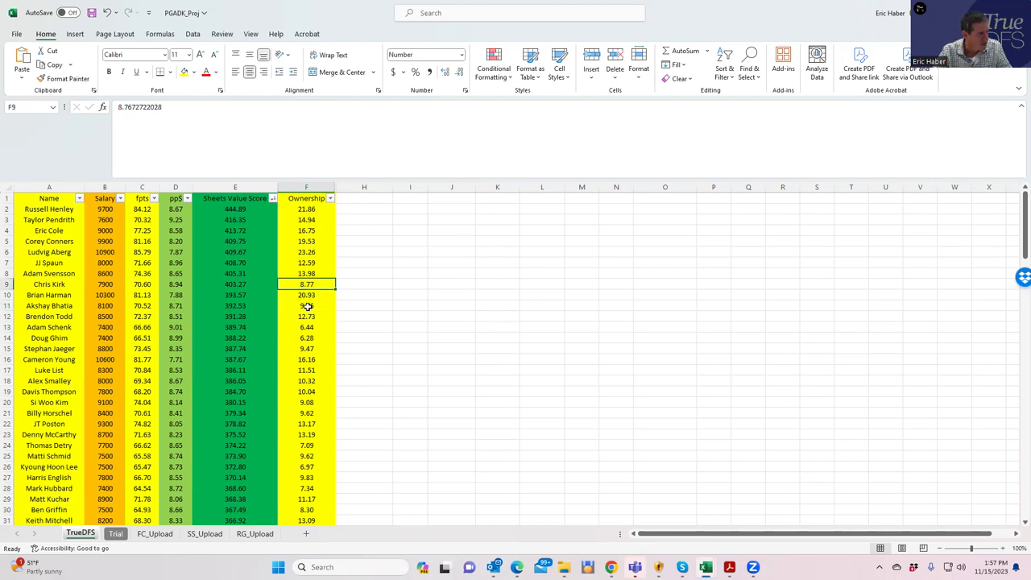
left_click(308, 306)
left_click(306, 295)
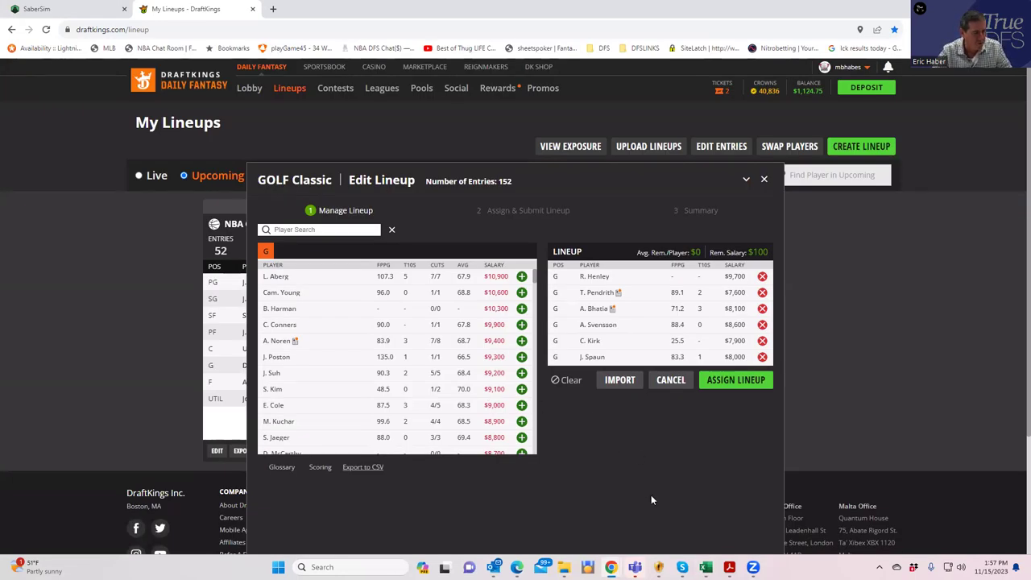
Step: Assign the six-golfer lineup to all 152 Sand Trap entries, then reopen the Golf Classic lineup for editing
mouse_move(684, 552)
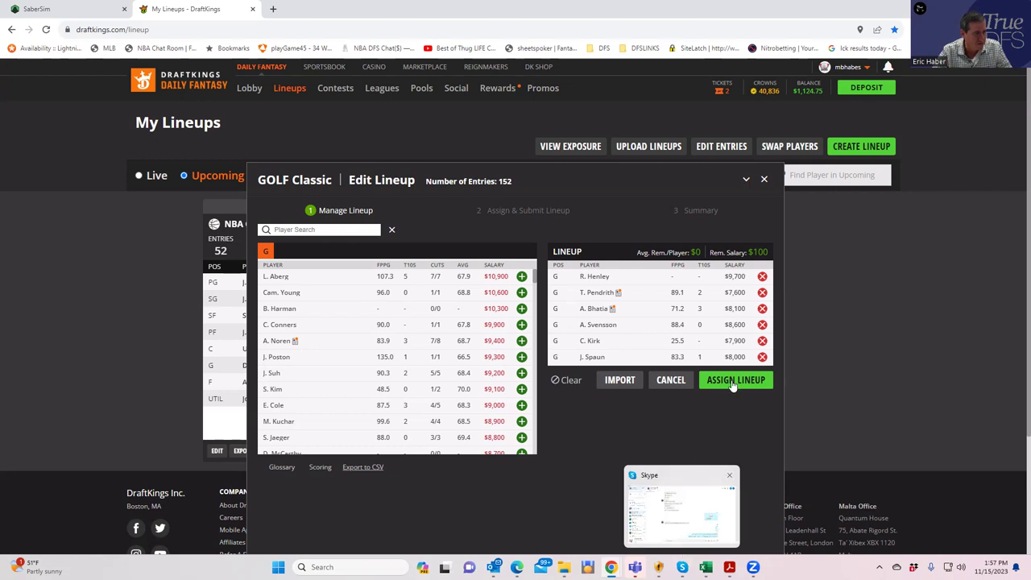
left_click(732, 384)
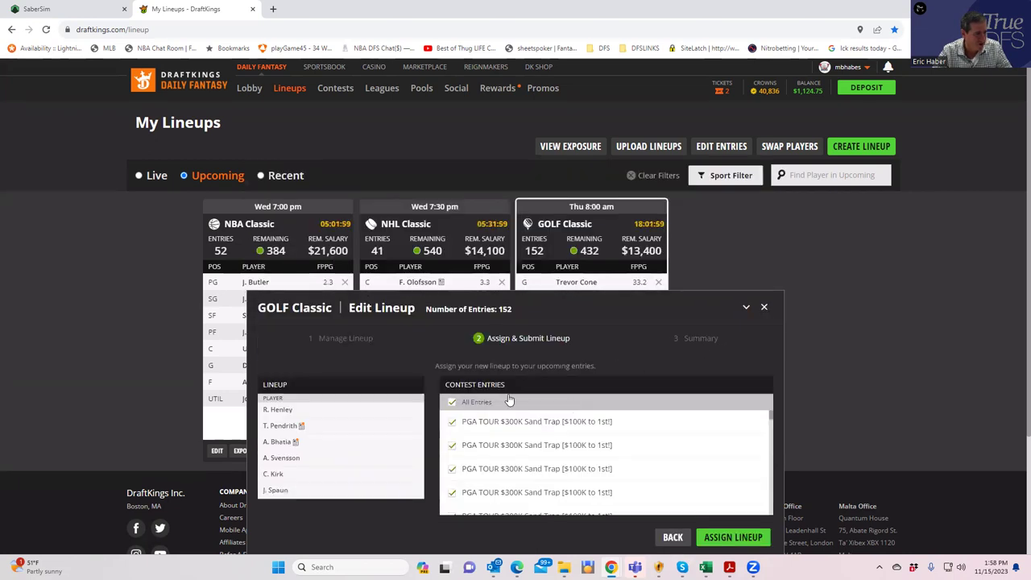
left_click(735, 537)
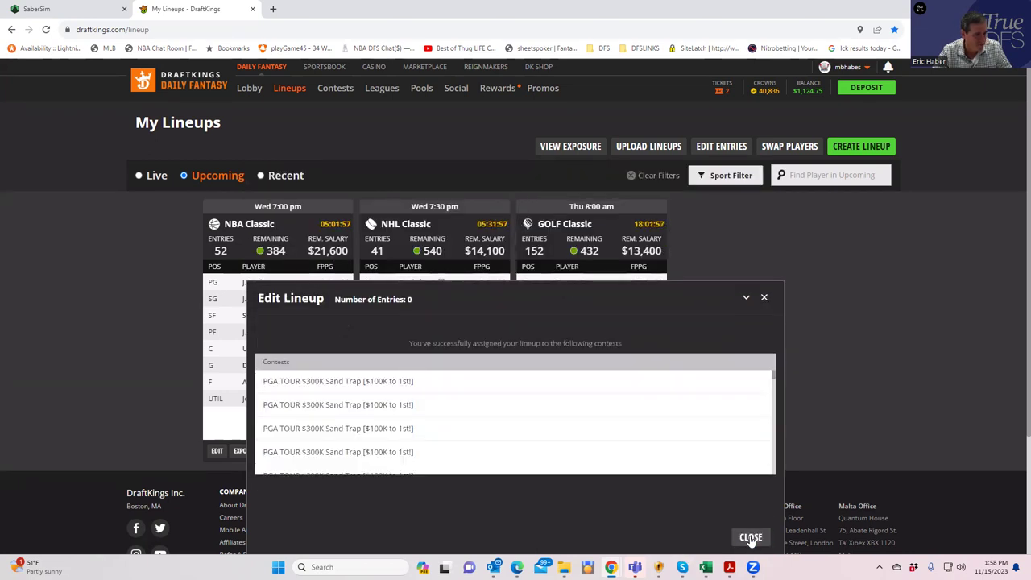
left_click(743, 538)
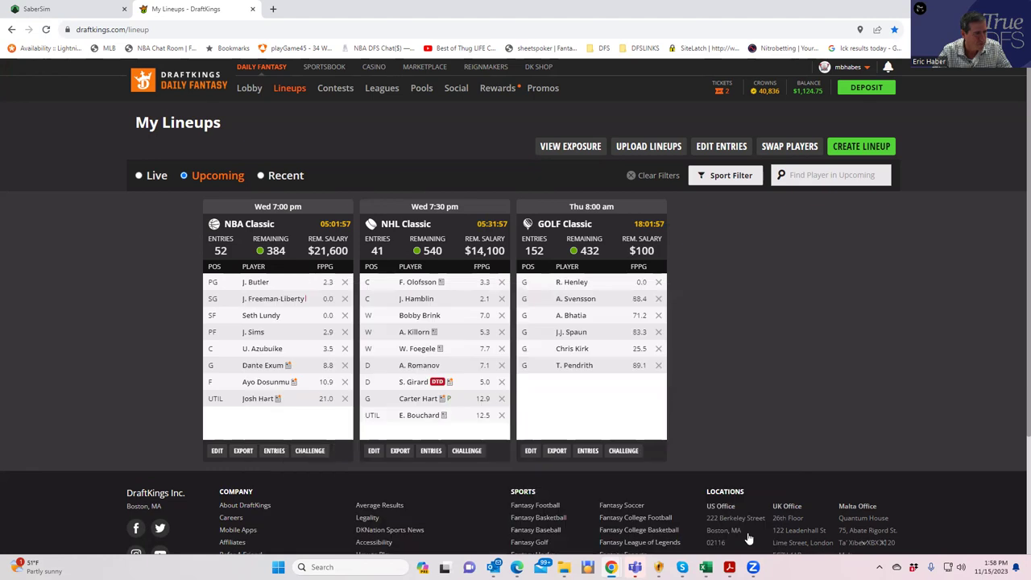
left_click(530, 450)
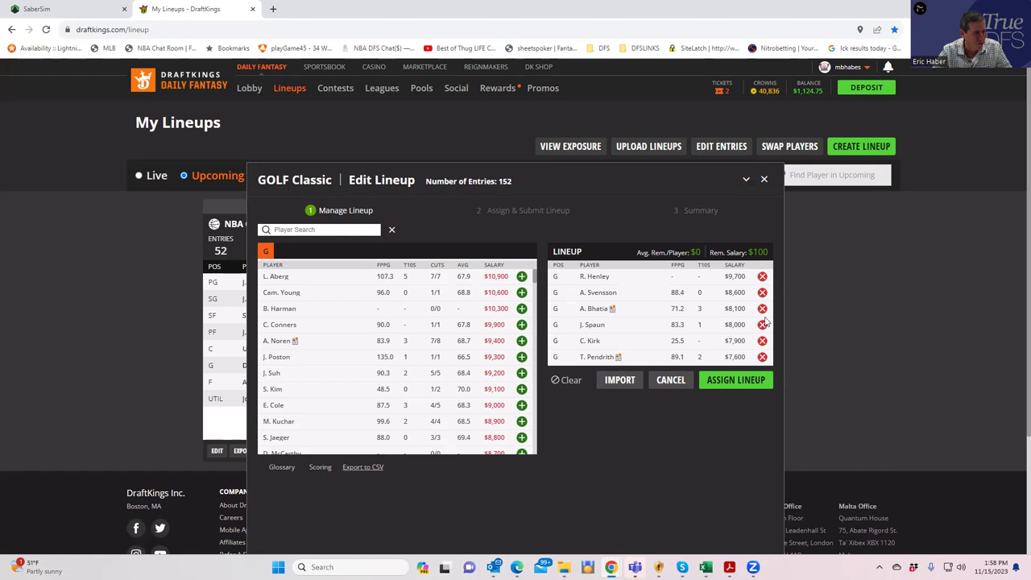
left_click(762, 308)
left_click(762, 293)
left_click(286, 230)
type("cole")
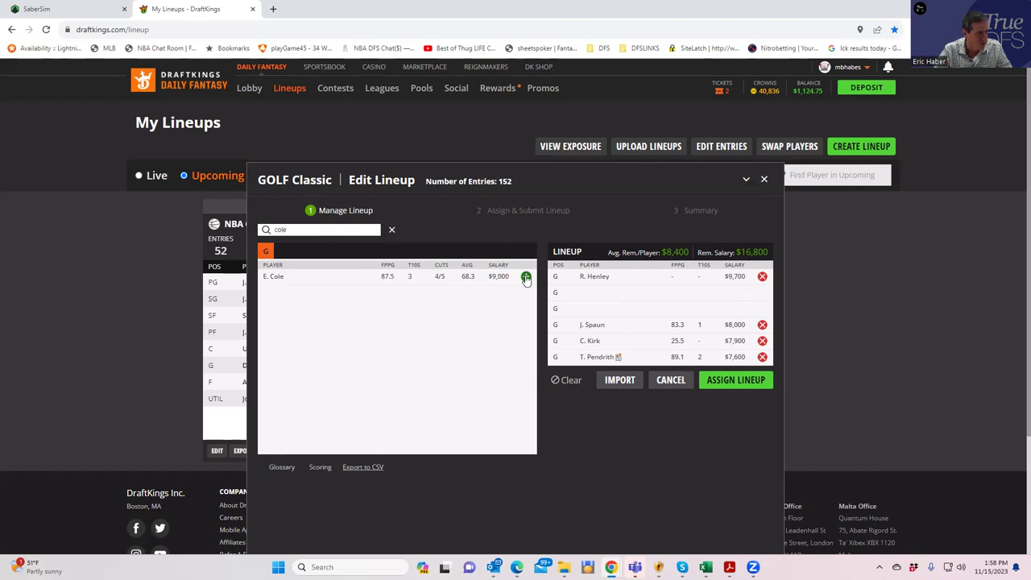
left_click(525, 278)
type("tho")
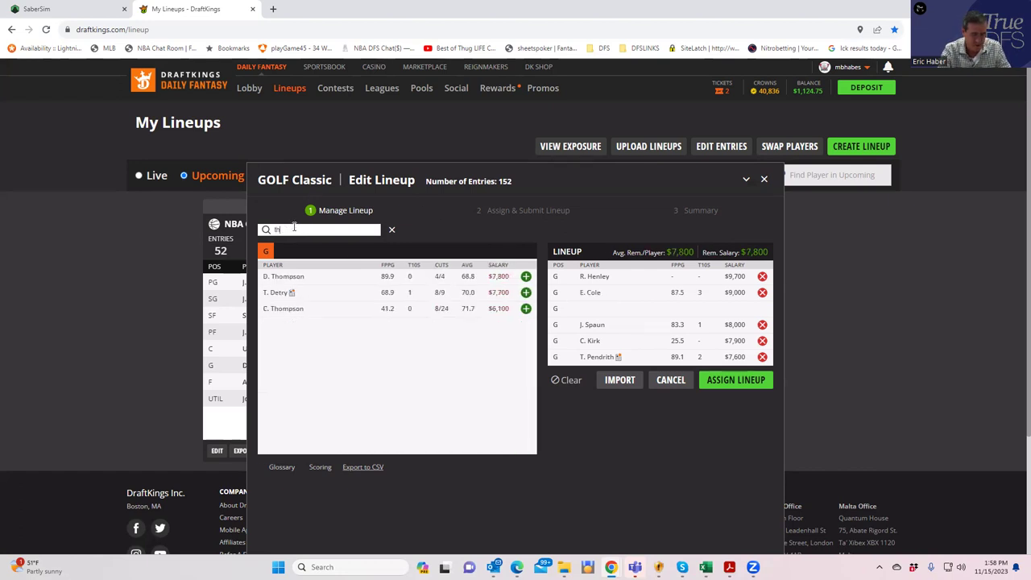
left_click(526, 277)
Step: Assign this edited lineup to just two entries, including the $50K Driver contest
left_click(736, 379)
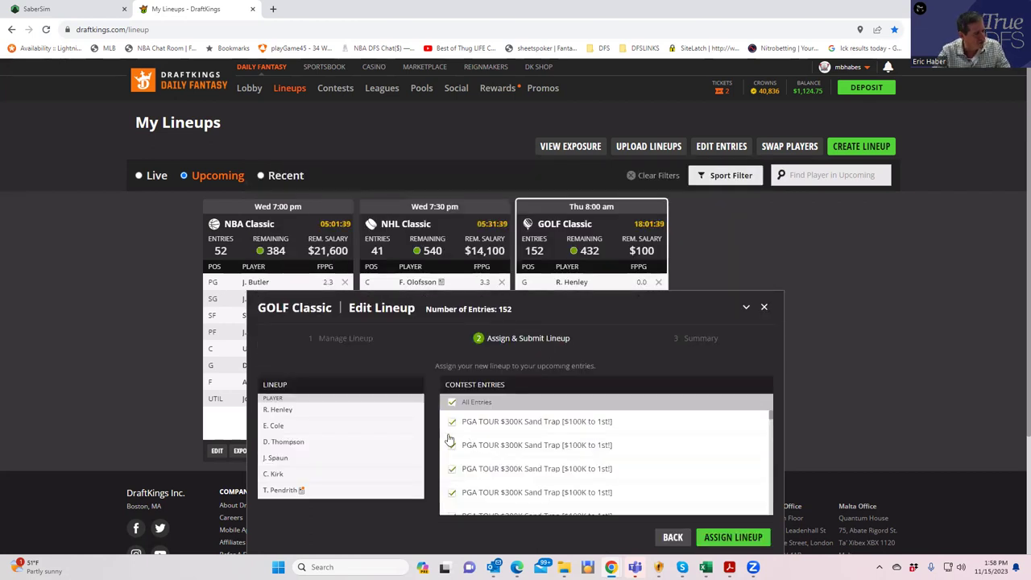
left_click(452, 403)
left_click(451, 422)
left_click(451, 422)
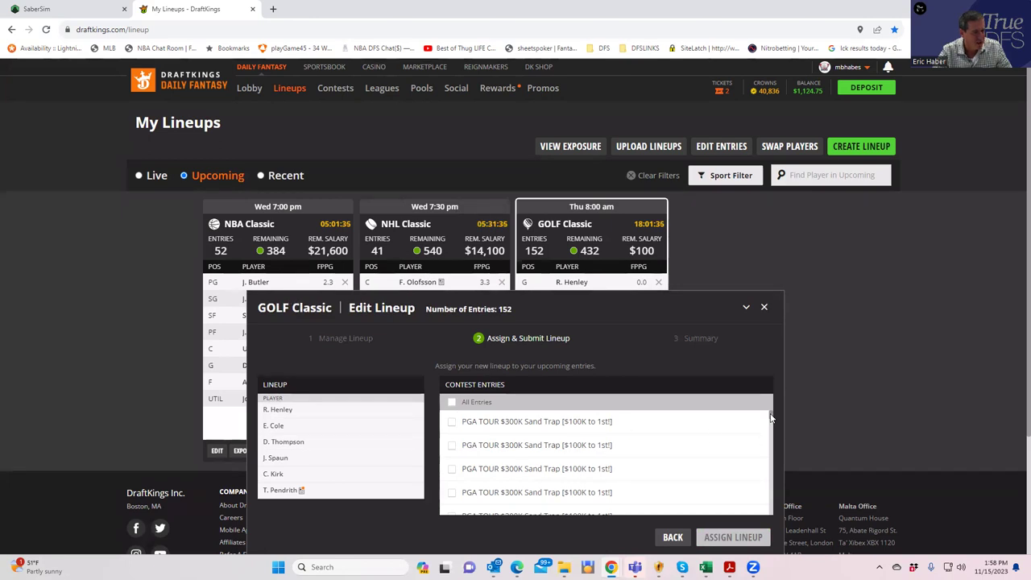
scroll(772, 417, "down", 3)
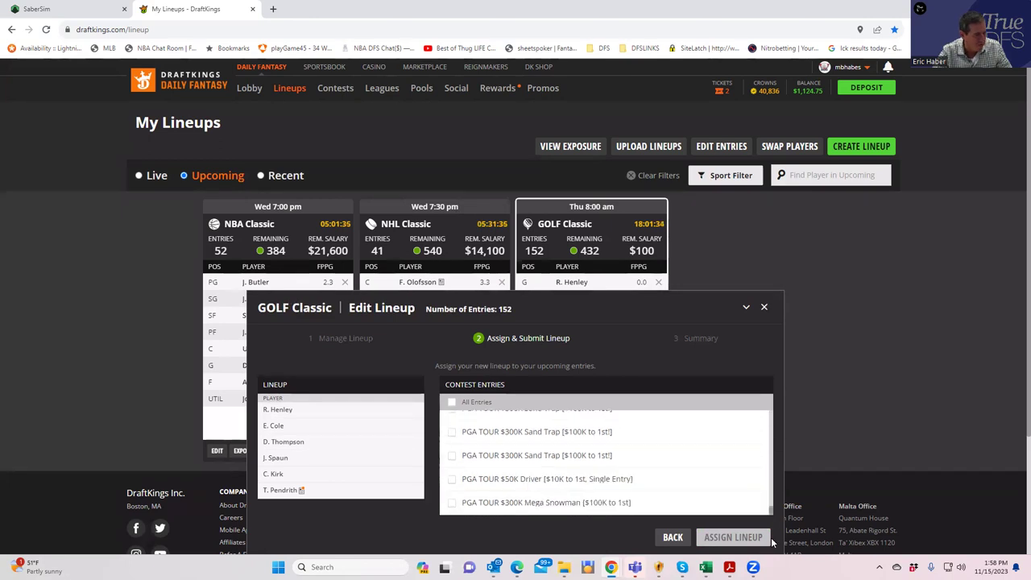
left_click(452, 479)
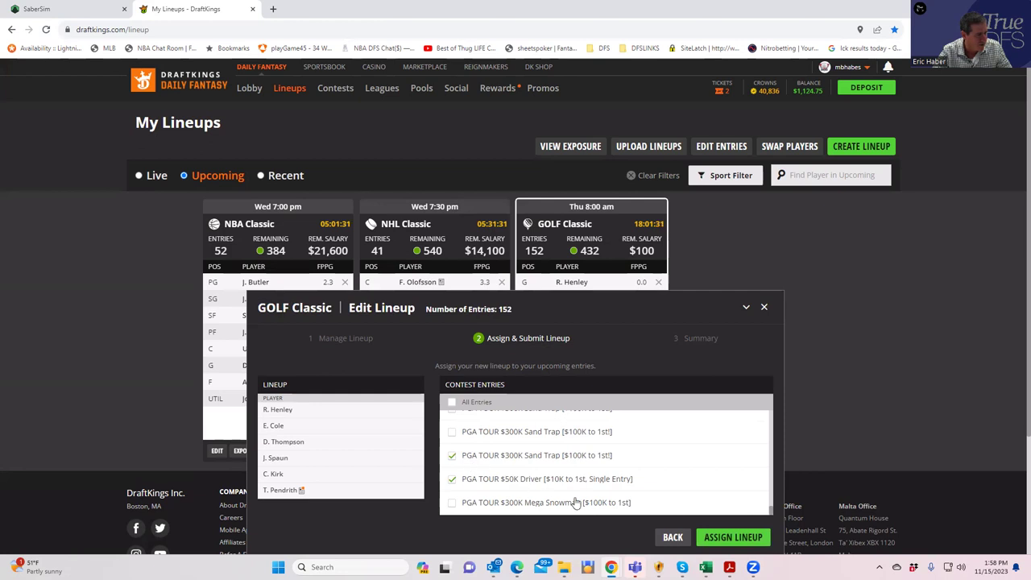
left_click(730, 537)
left_click(747, 538)
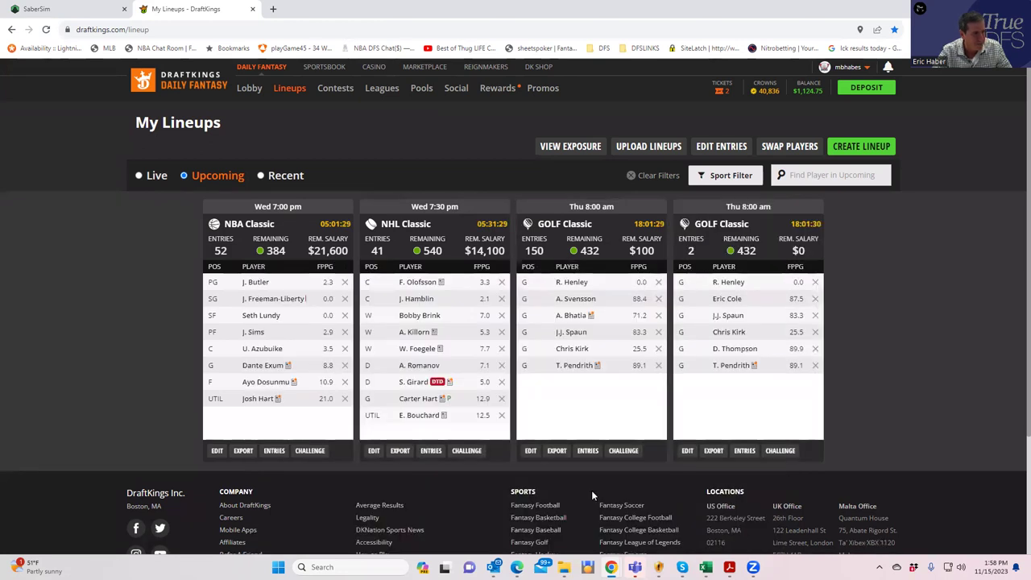
Step: Upload KrugPGA\PGADK_Sim as SaberSim custom projections, excluding unlisted players, and save
left_click(79, 8)
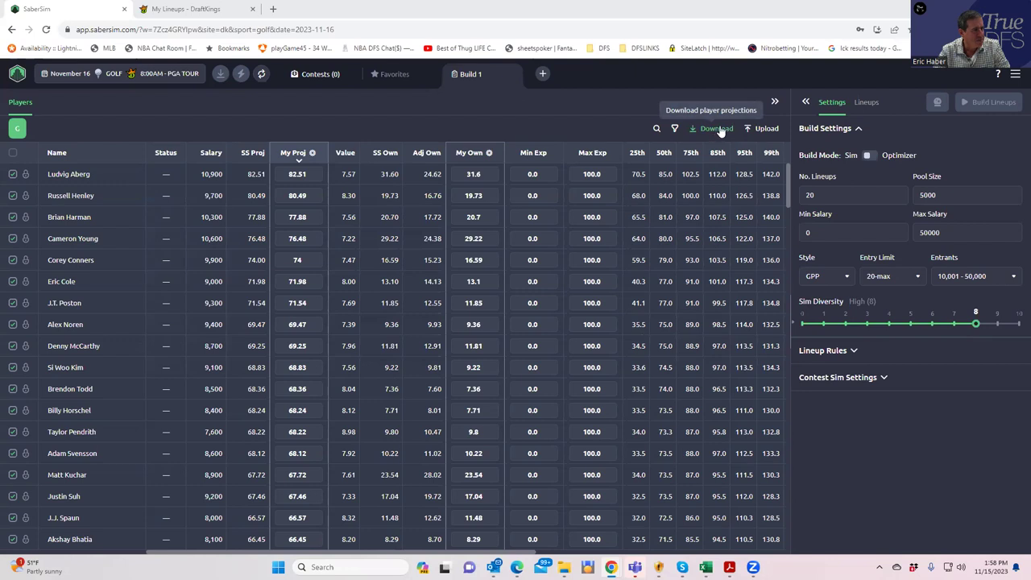
left_click(763, 129)
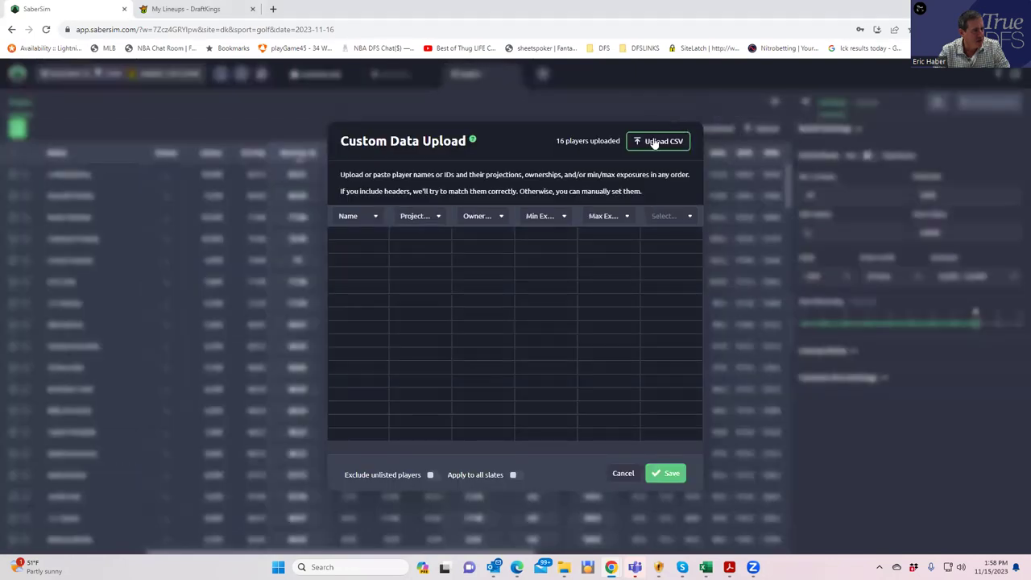
left_click(654, 141)
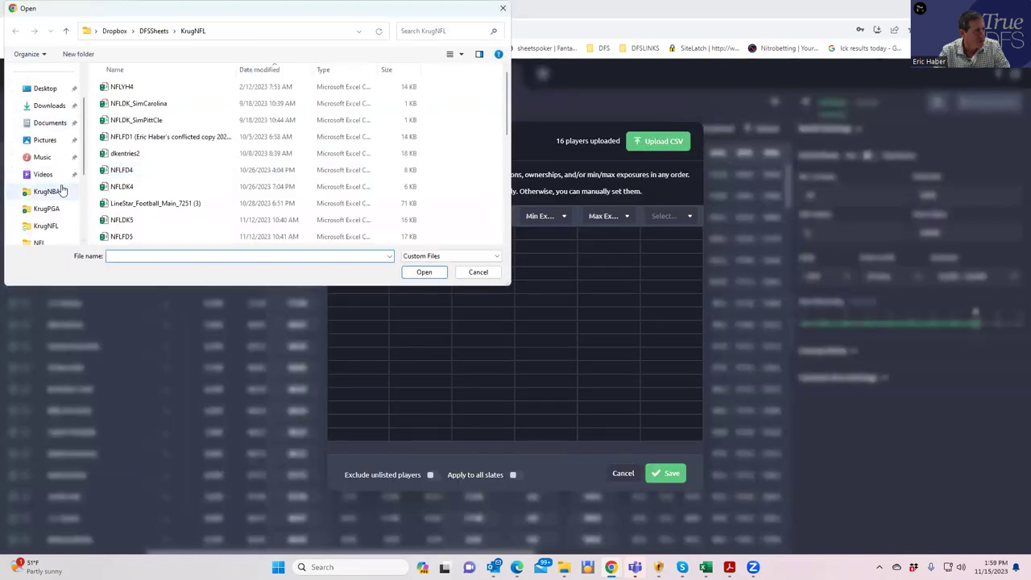
scroll(62, 190, "down", 1)
left_click(65, 105)
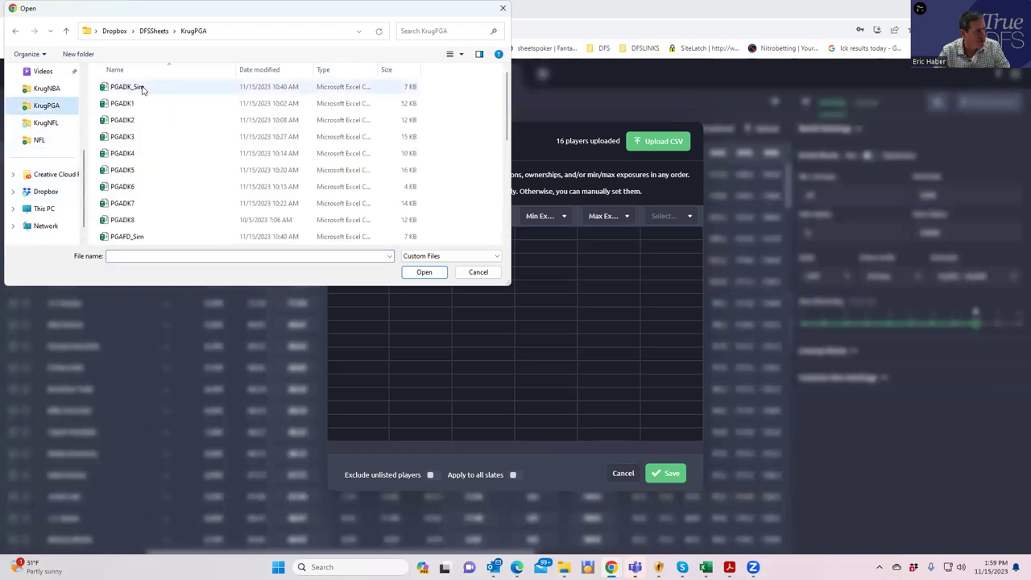
left_click(141, 87)
left_click(424, 271)
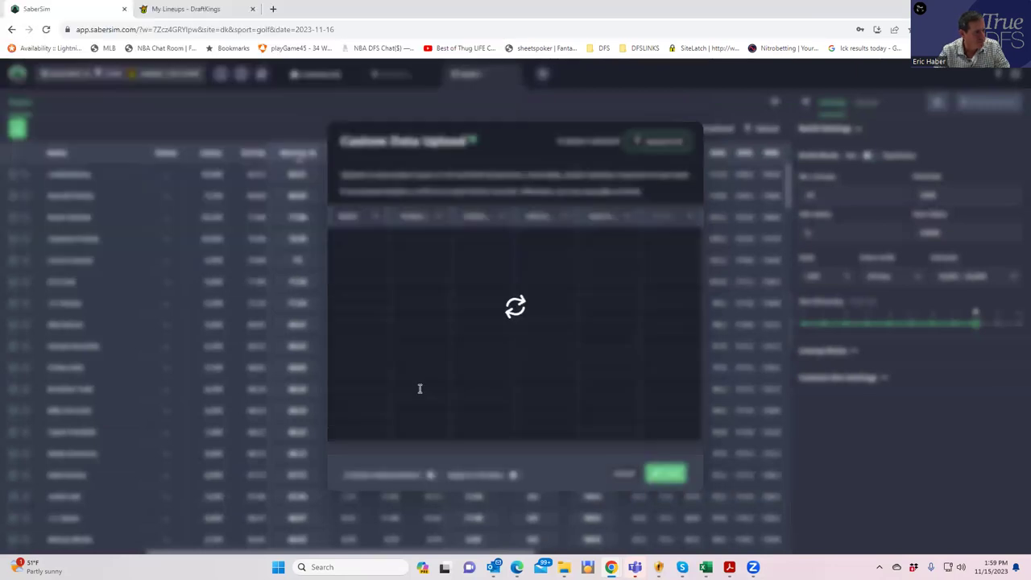
left_click(431, 477)
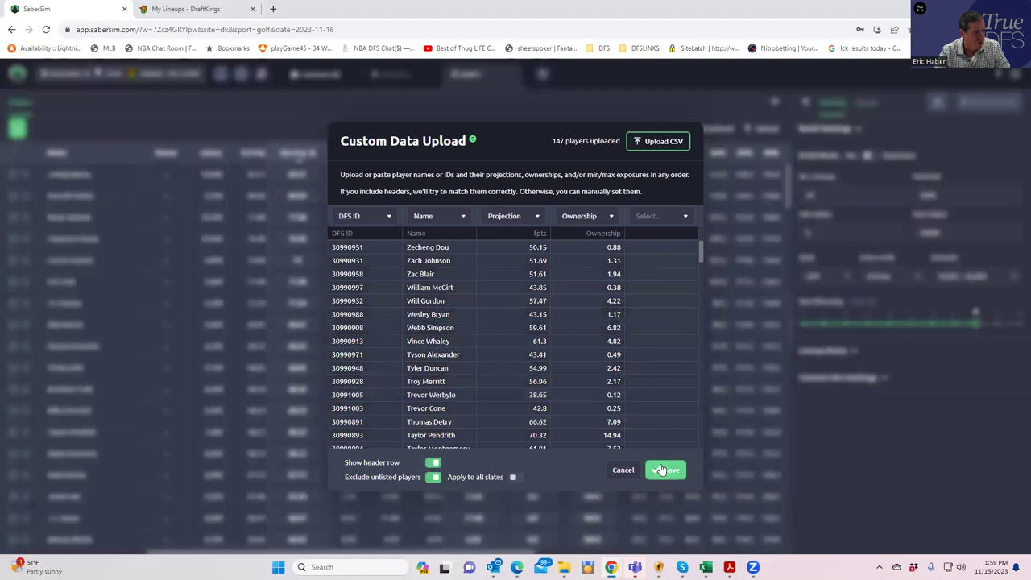
left_click(663, 471)
Step: Confirm the projections save, set No. Lineups to 15, and start building lineups
left_click(607, 345)
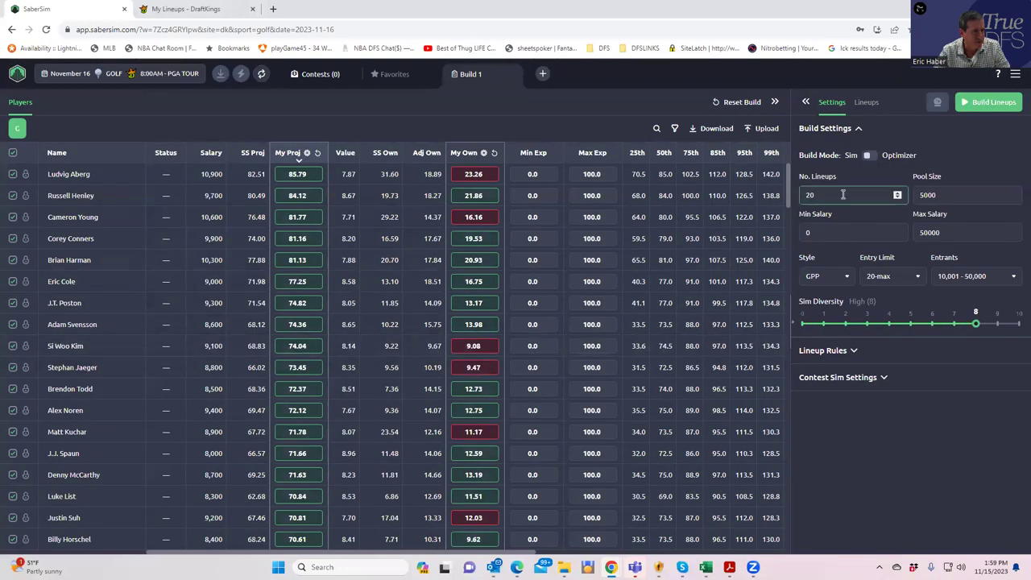
key("BackSpace")
key("BackSpace")
type("1")
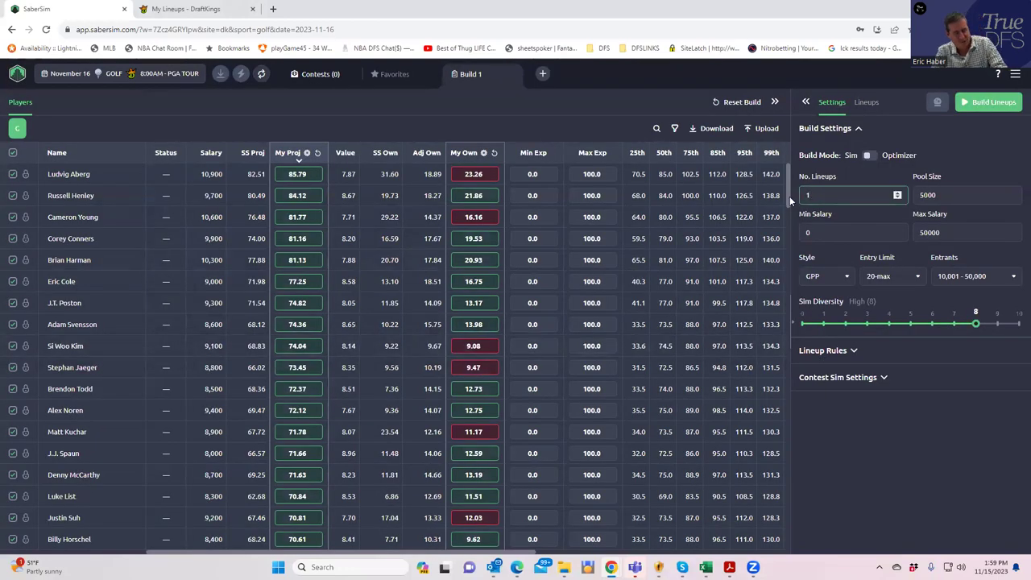
type("50")
left_click(988, 102)
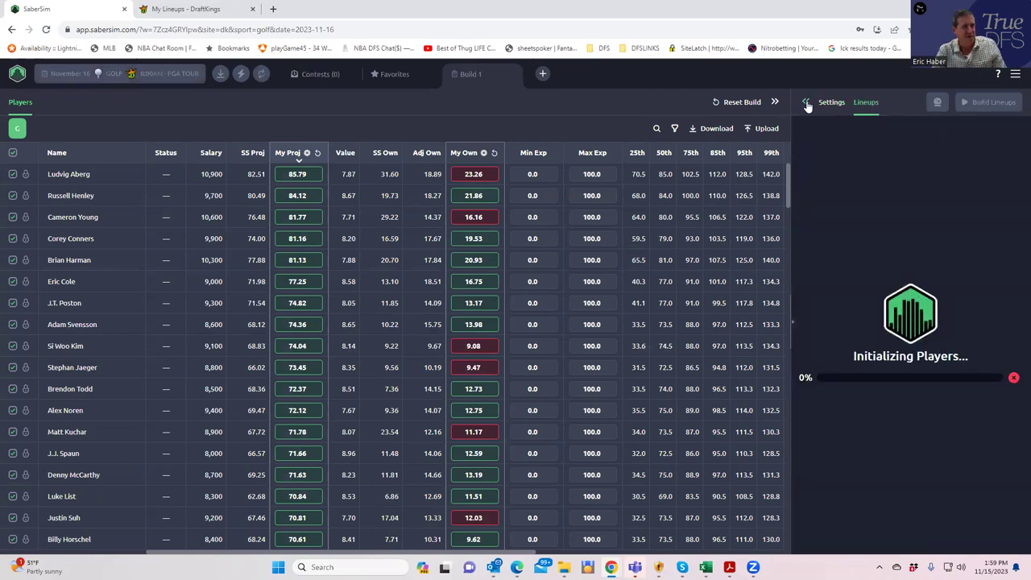
left_click(806, 102)
left_click(13, 103)
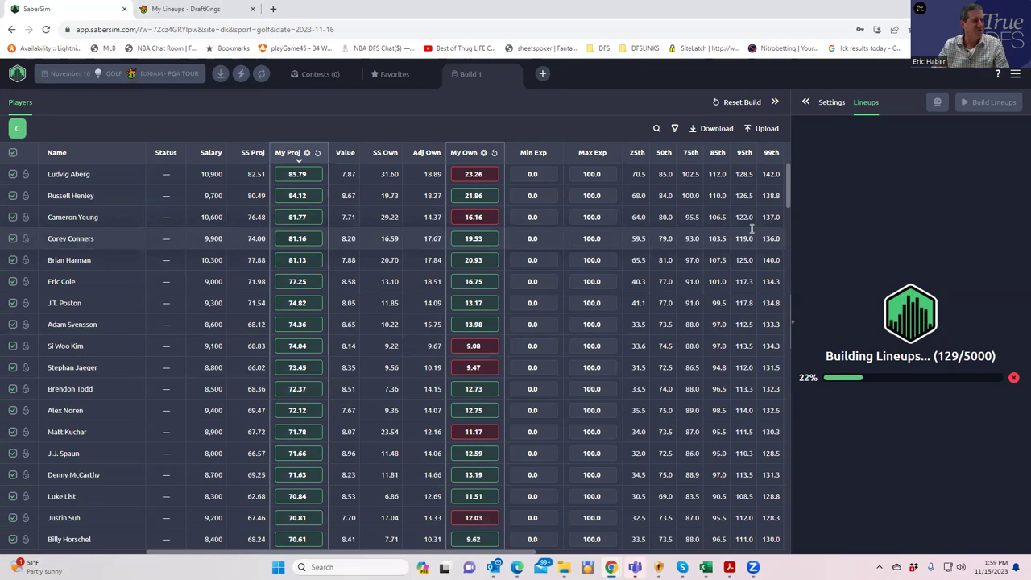
Step: Collapse, restore and resize the Players panel beside the build progress while lineups generate
left_click(805, 101)
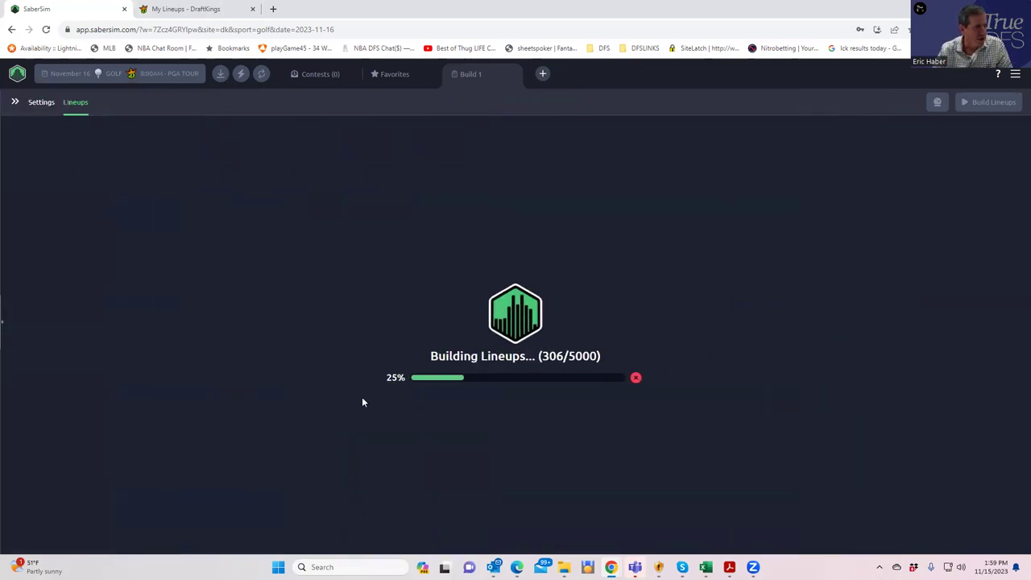
left_click(14, 101)
scroll(515, 360, "down", 1)
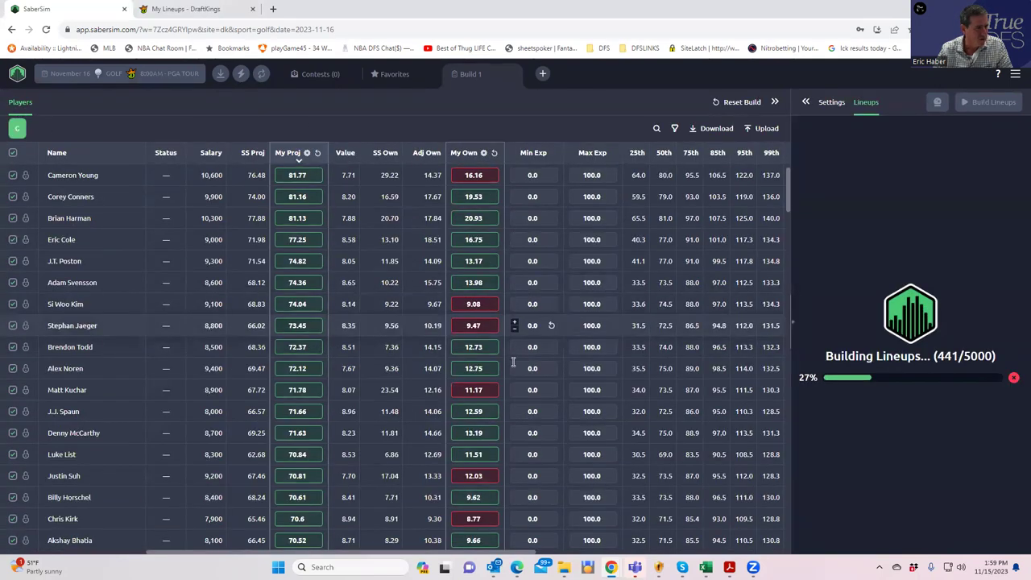
scroll(515, 360, "down", 10)
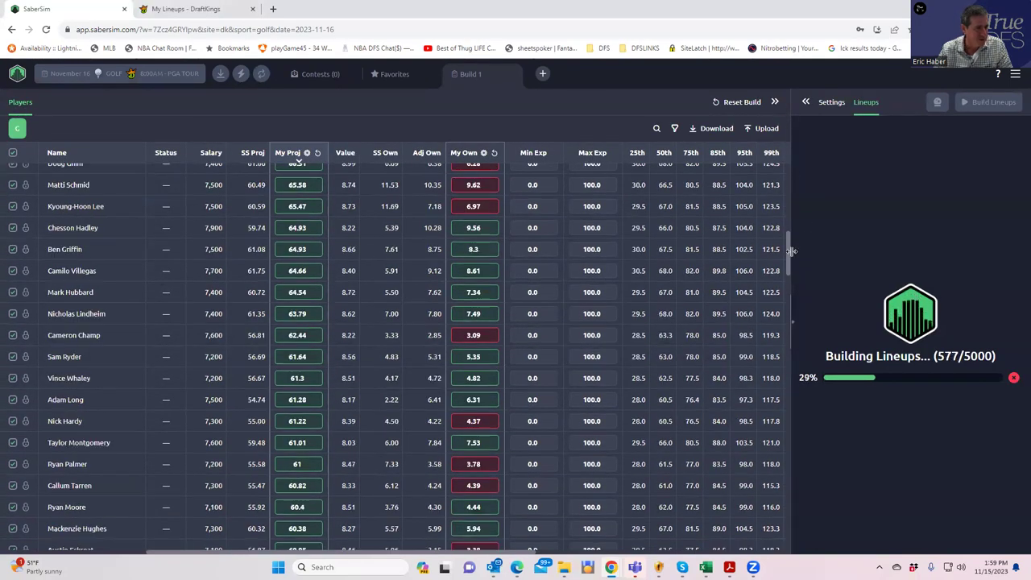
left_click_drag(792, 251, 584, 274)
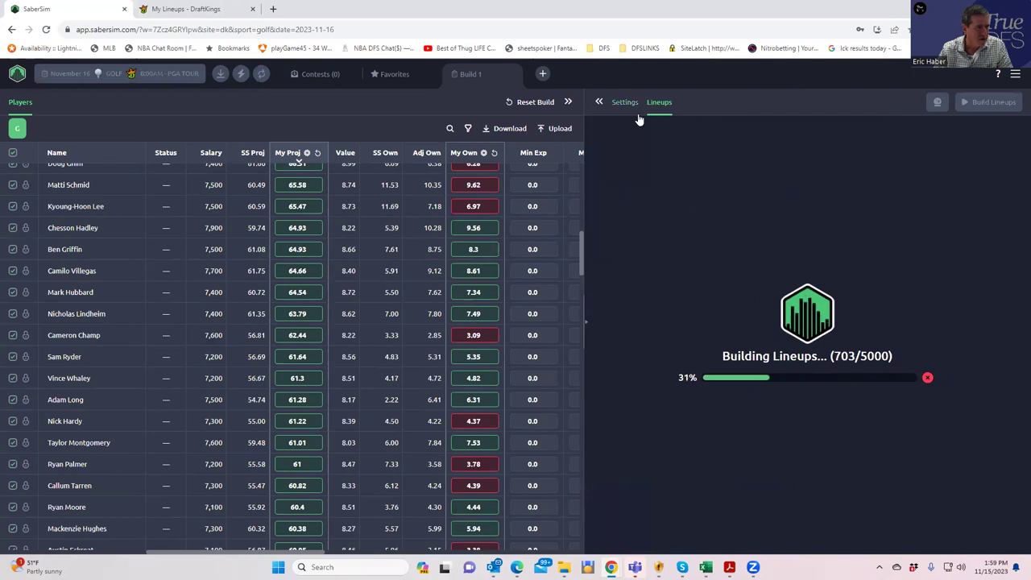
left_click(599, 102)
left_click(14, 101)
left_click_drag(585, 319, 408, 312)
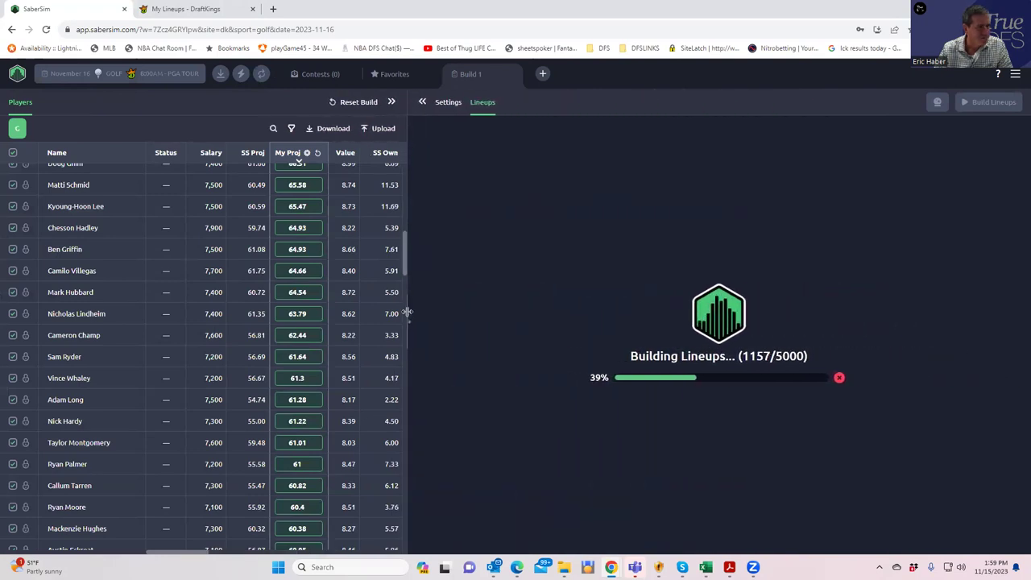
left_click(421, 102)
left_click(12, 103)
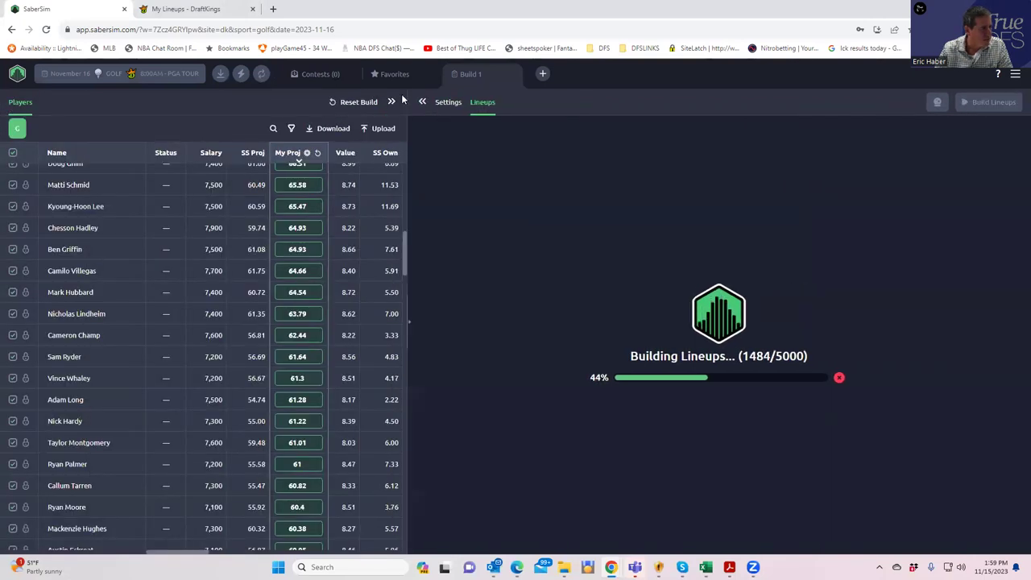
Step: Widen the players table to show ownership columns while the 150-lineup build finishes
left_click(392, 101)
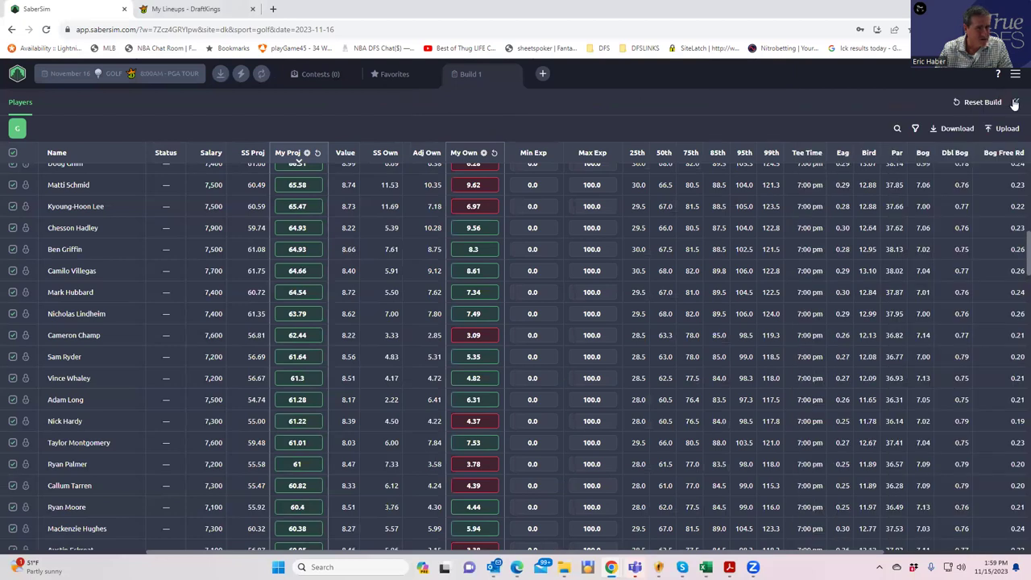
left_click(1015, 103)
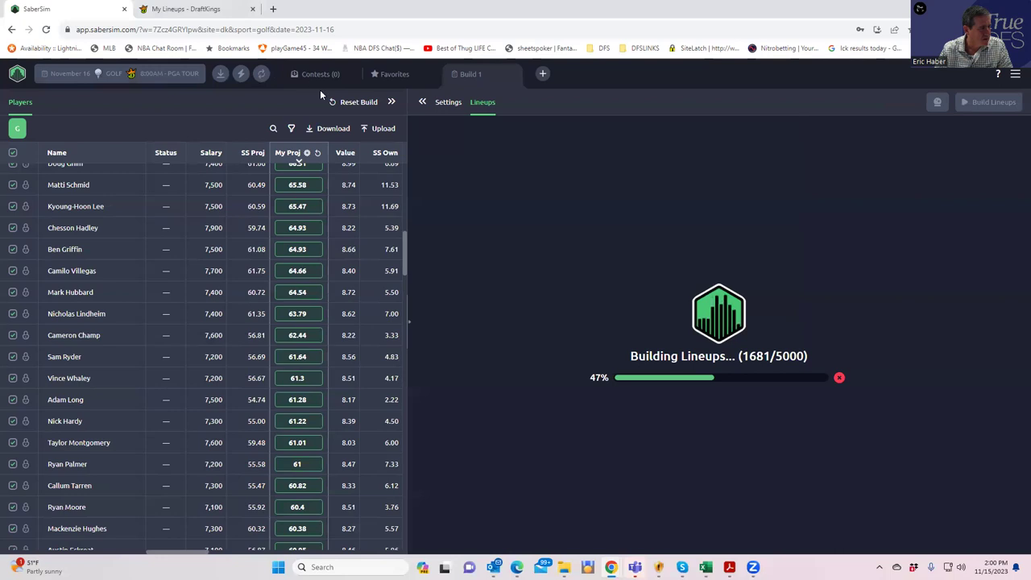
left_click_drag(409, 316, 698, 316)
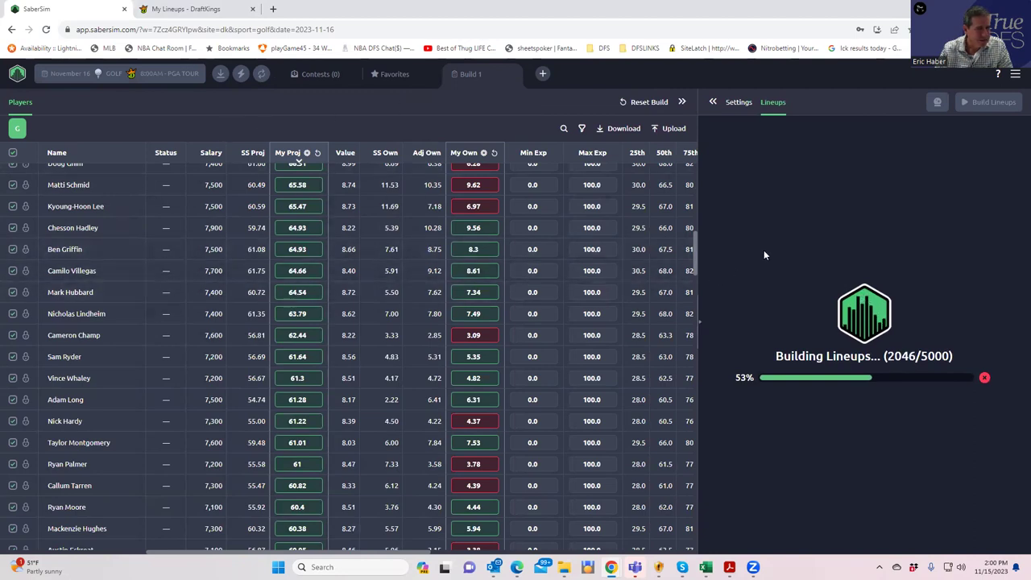
left_click(1015, 74)
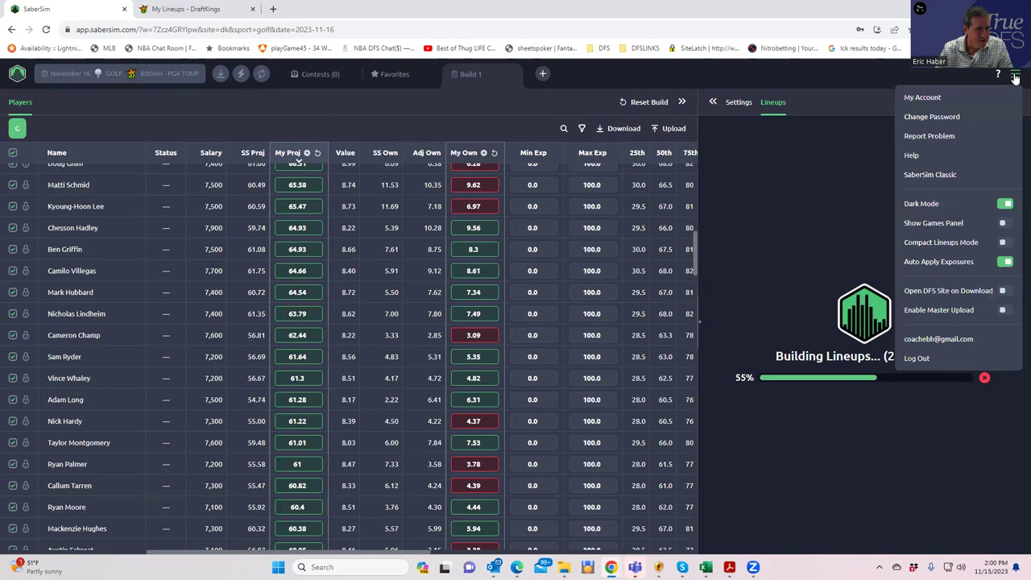
left_click(806, 214)
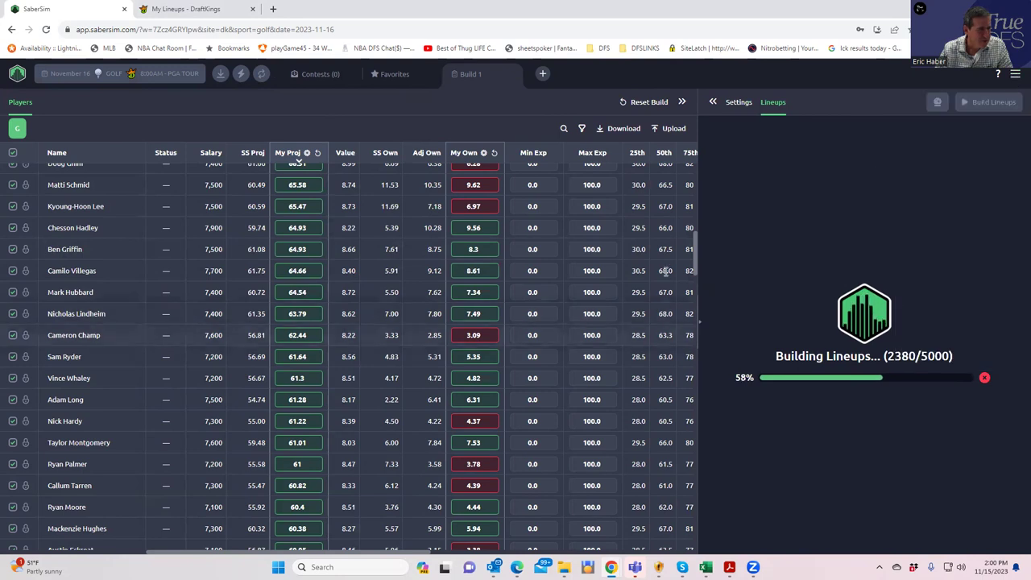
scroll(649, 316, "down", 3)
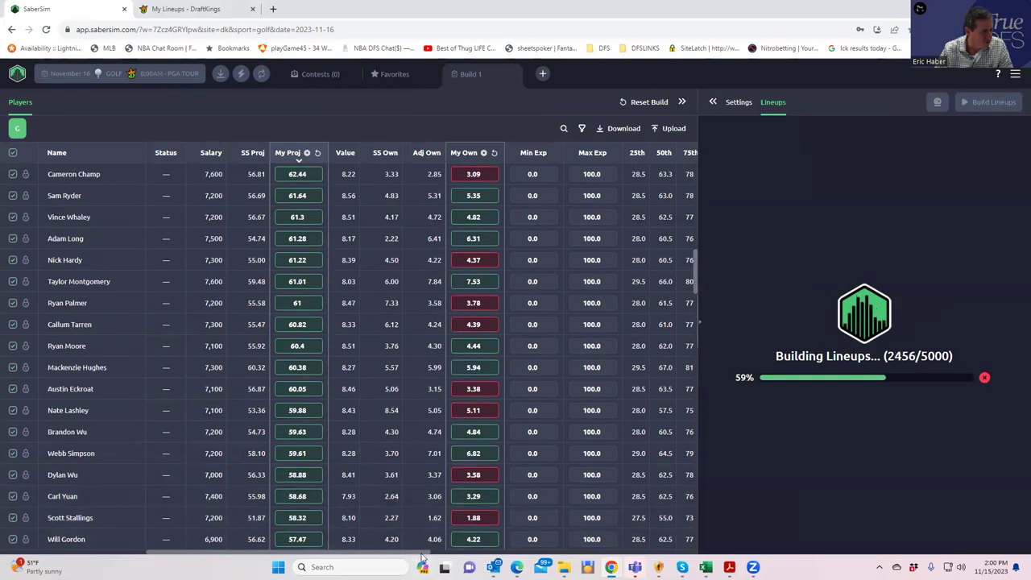
left_click_drag(423, 554, 488, 554)
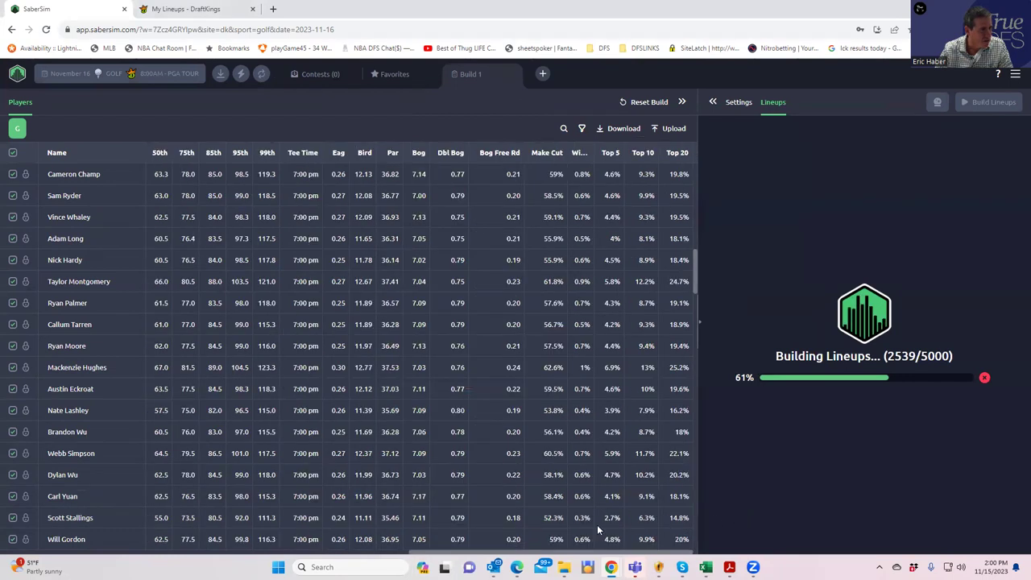
left_click(712, 101)
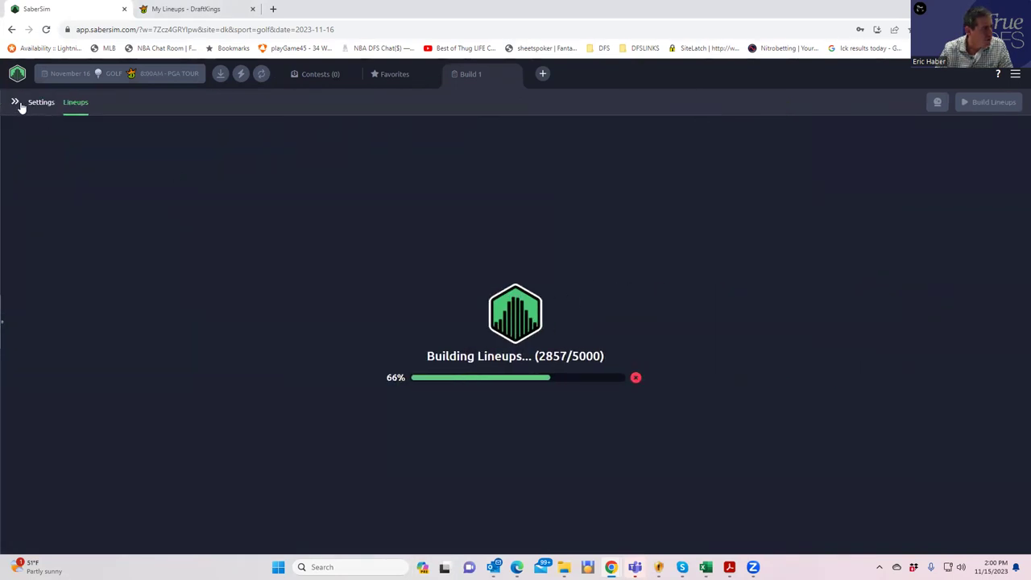
left_click(15, 102)
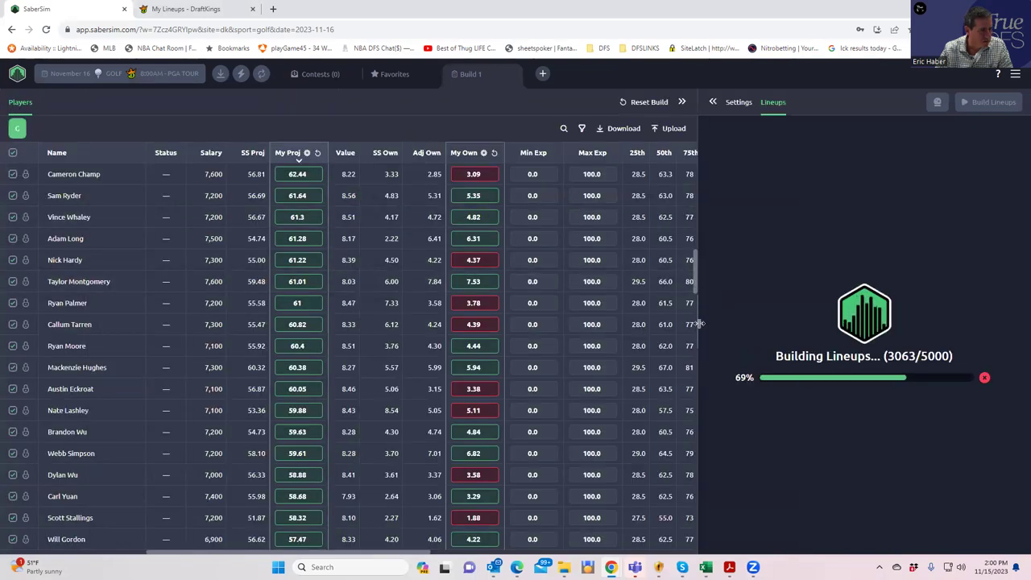
left_click_drag(697, 322, 634, 304)
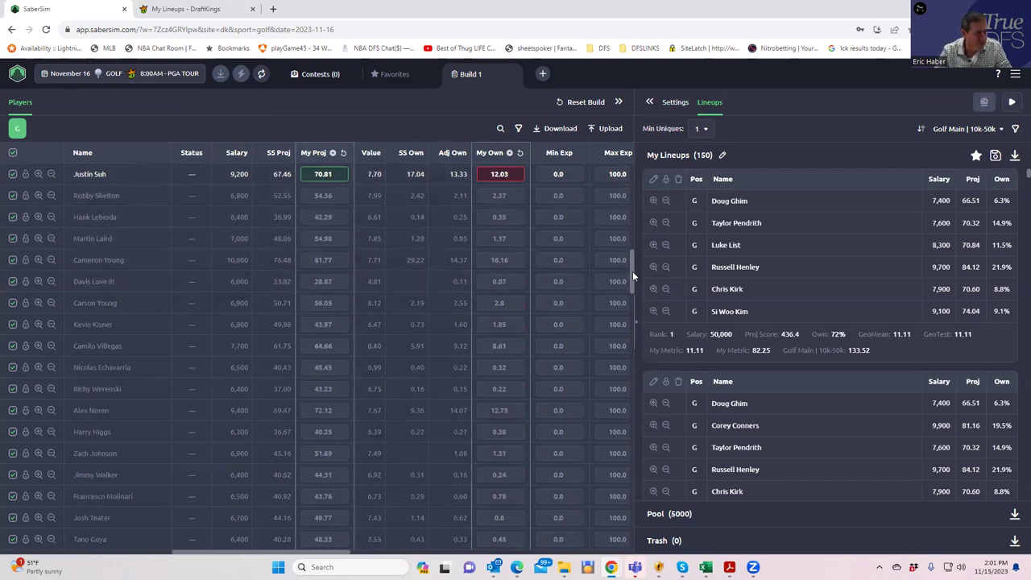
Step: Sort lineups by SaberScore Golf Main | 10k-50k and set Min Uniques to 3
left_click_drag(632, 270, 641, 107)
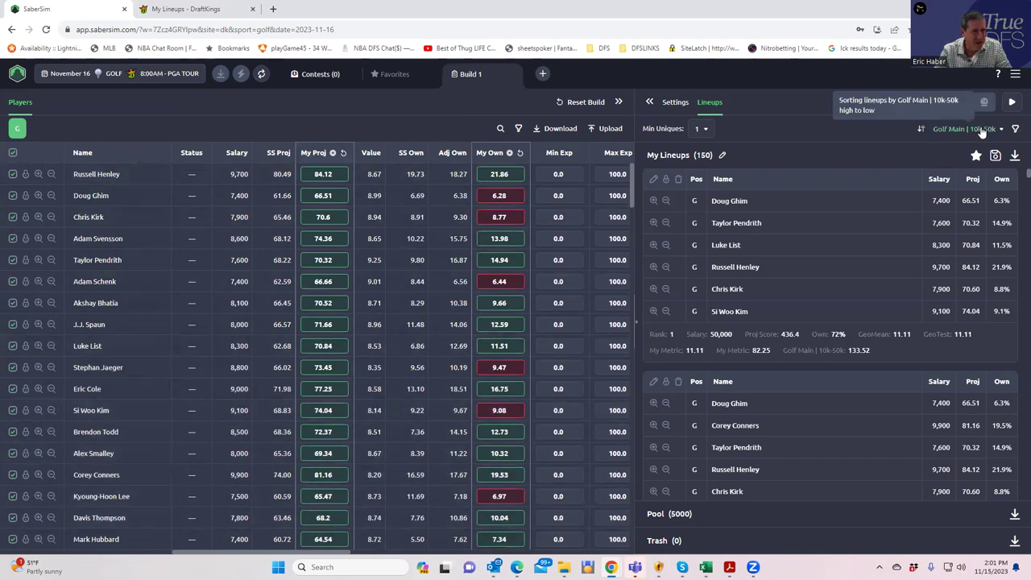
left_click(982, 129)
left_click(956, 154)
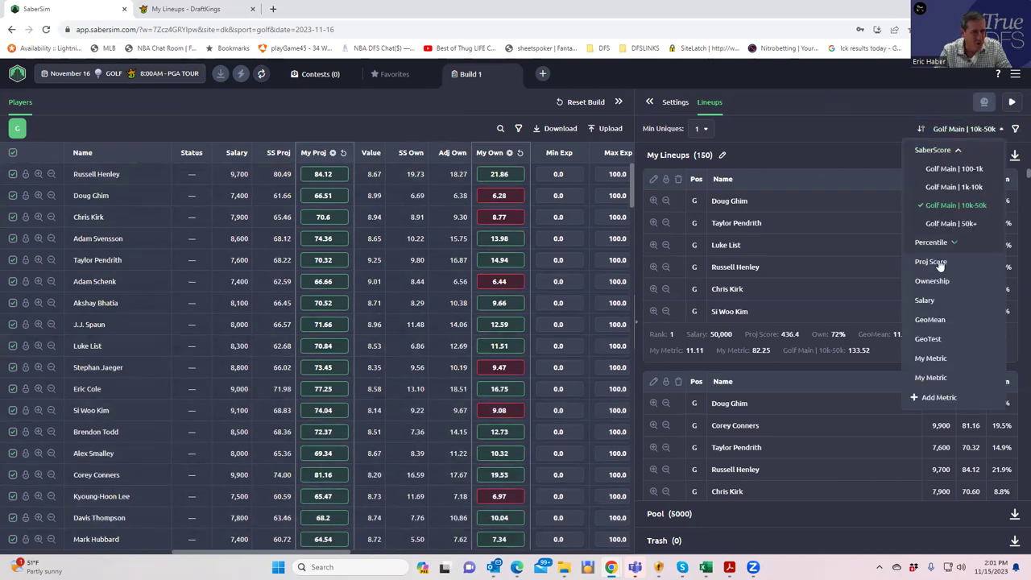
left_click(949, 206)
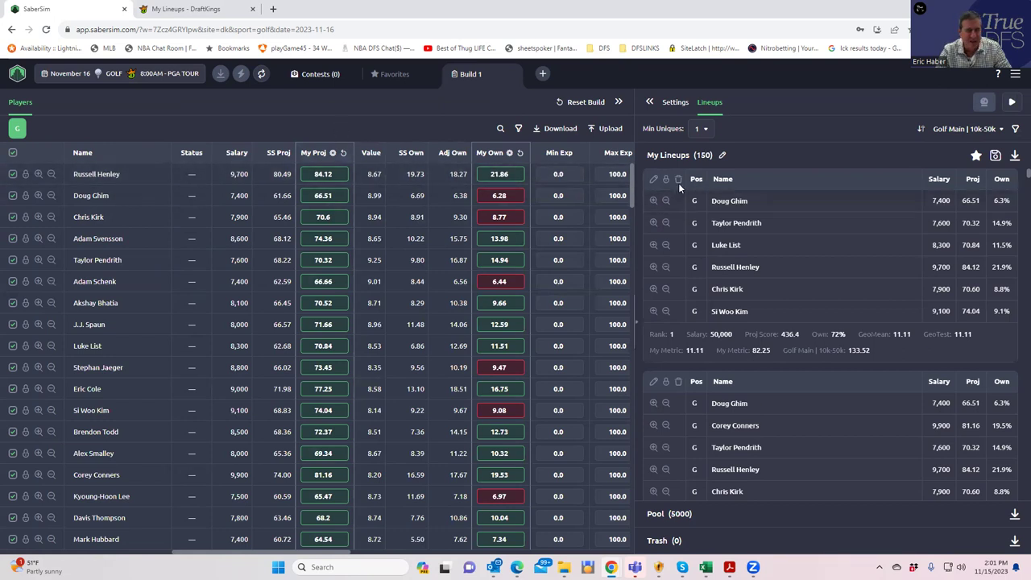
left_click(707, 130)
left_click(702, 196)
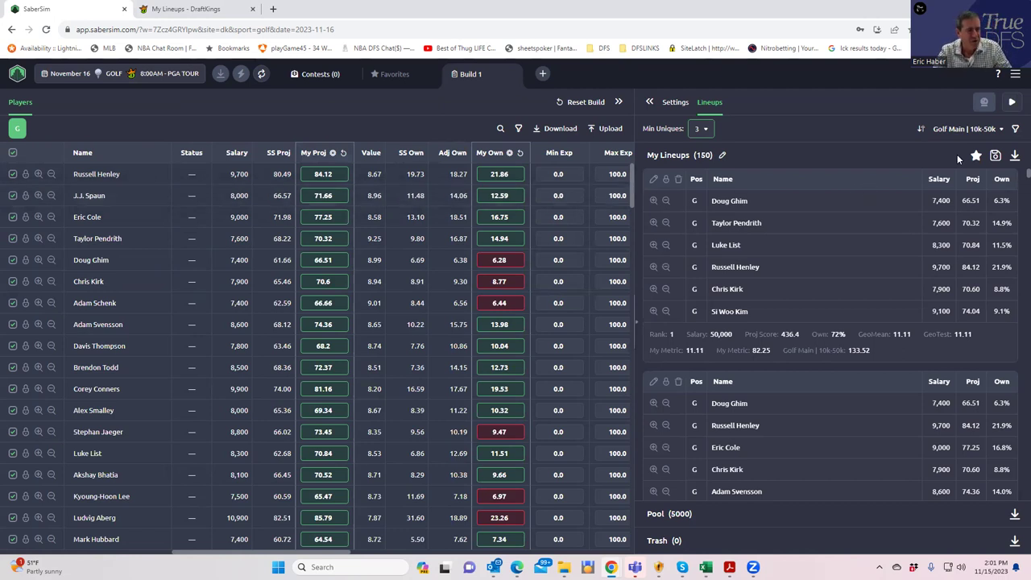
Step: Download the DraftKings entries template and load the DKEntries CSV from Downloads
left_click(994, 157)
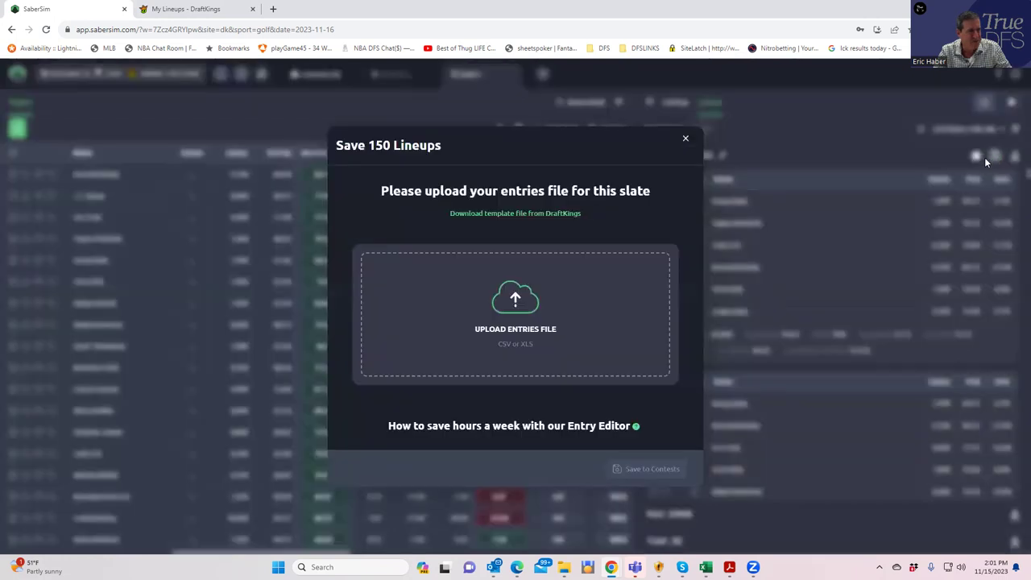
left_click(517, 212)
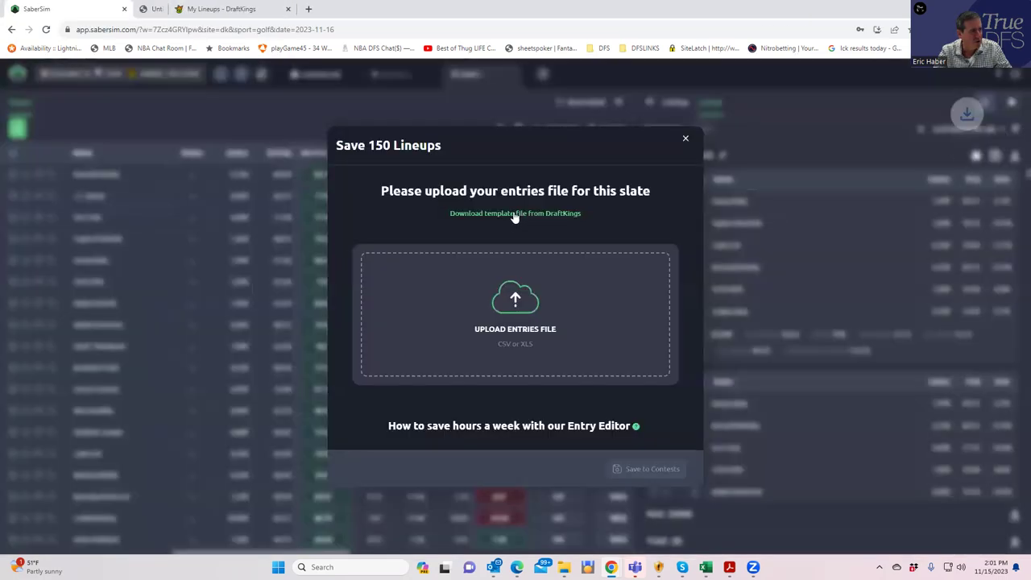
left_click(511, 318)
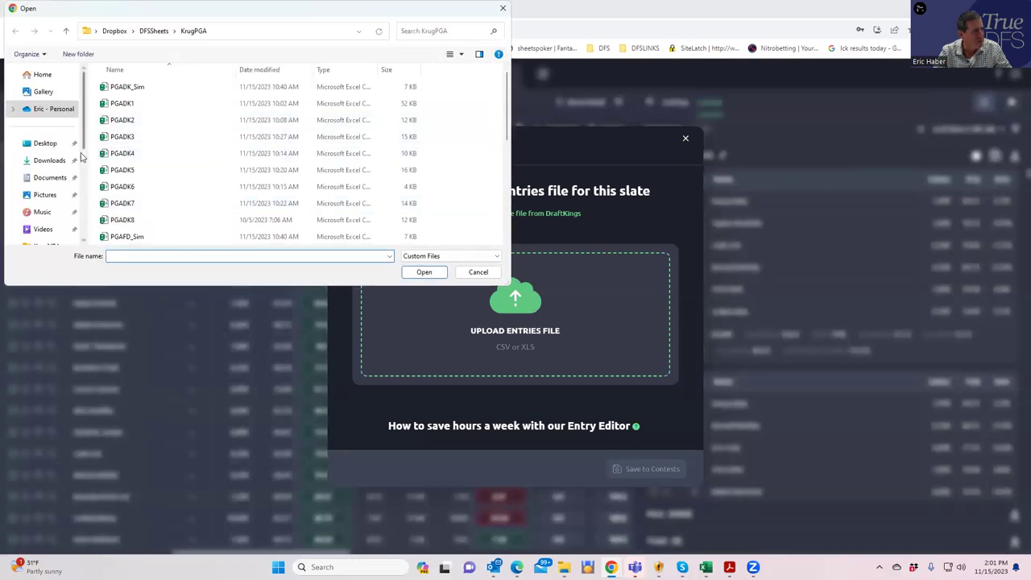
left_click(47, 160)
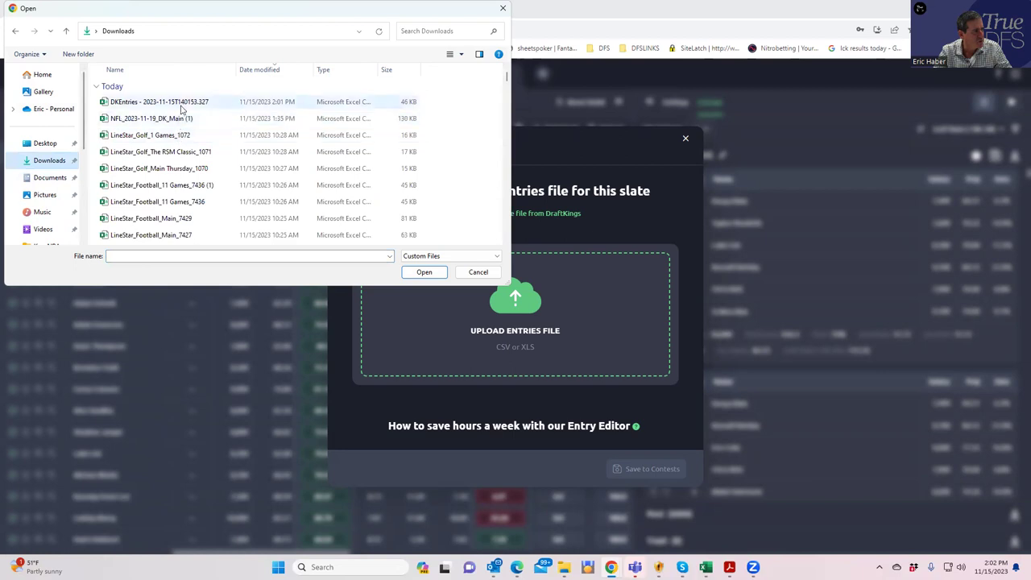
left_click(188, 106)
left_click(424, 271)
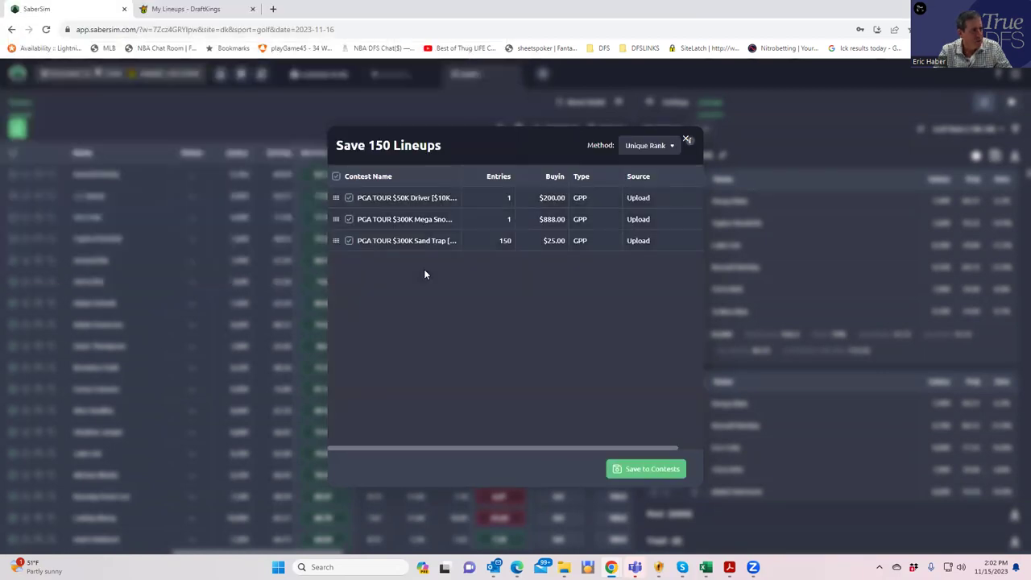
Step: Leave out the $888 and $200 contests and save lineups to the $300K Sand Trap contest
left_click(349, 219)
left_click(348, 197)
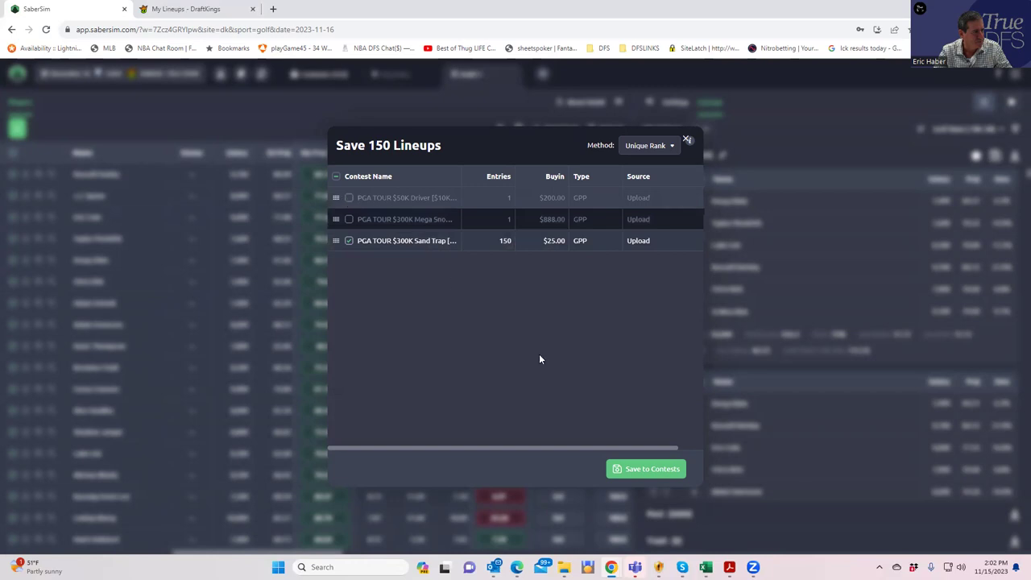
left_click(637, 469)
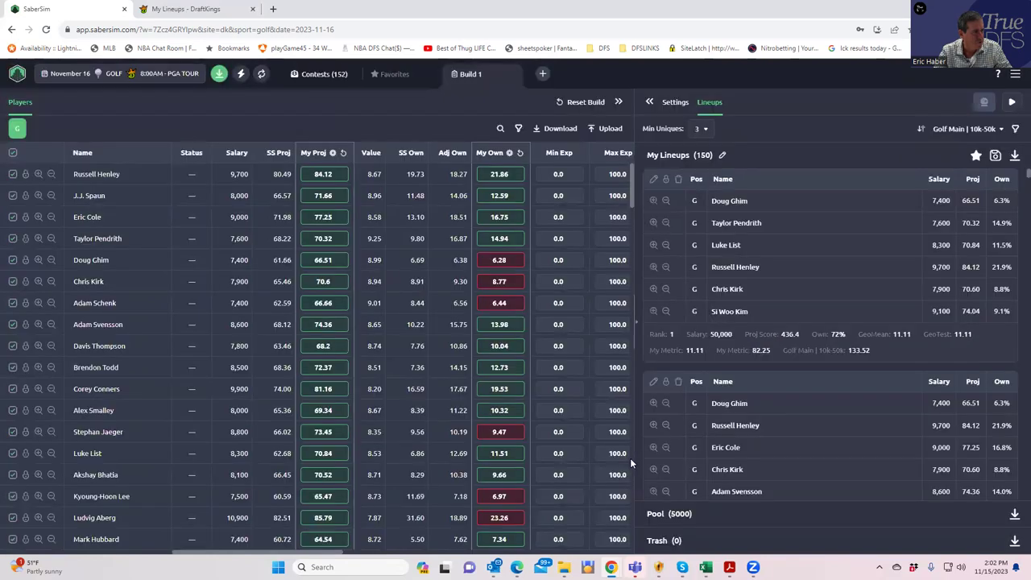
Step: Open the Contests (152) list and look over the options for each contest row
left_click(319, 74)
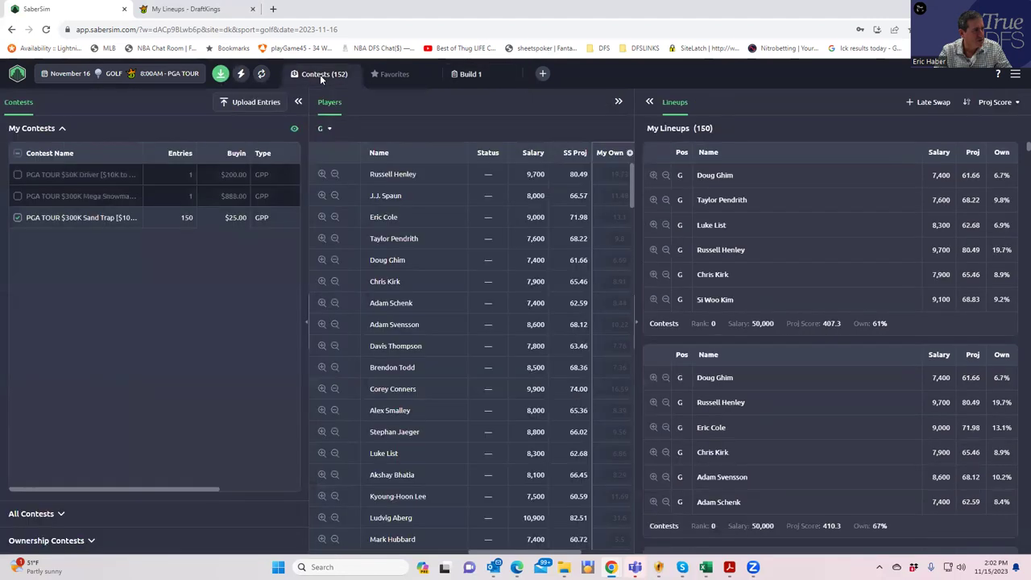
right_click(70, 177)
right_click(59, 171)
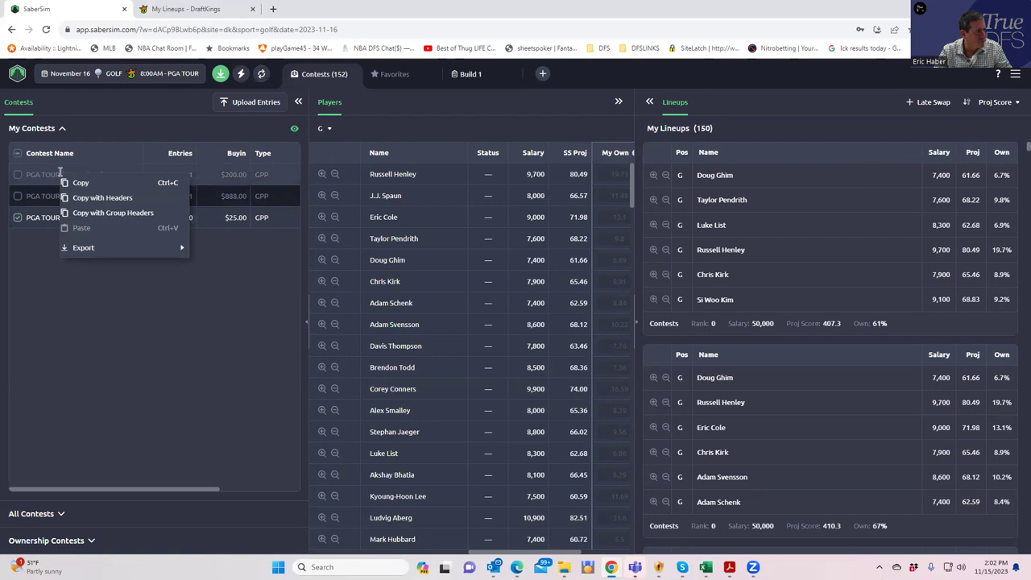
right_click(44, 199)
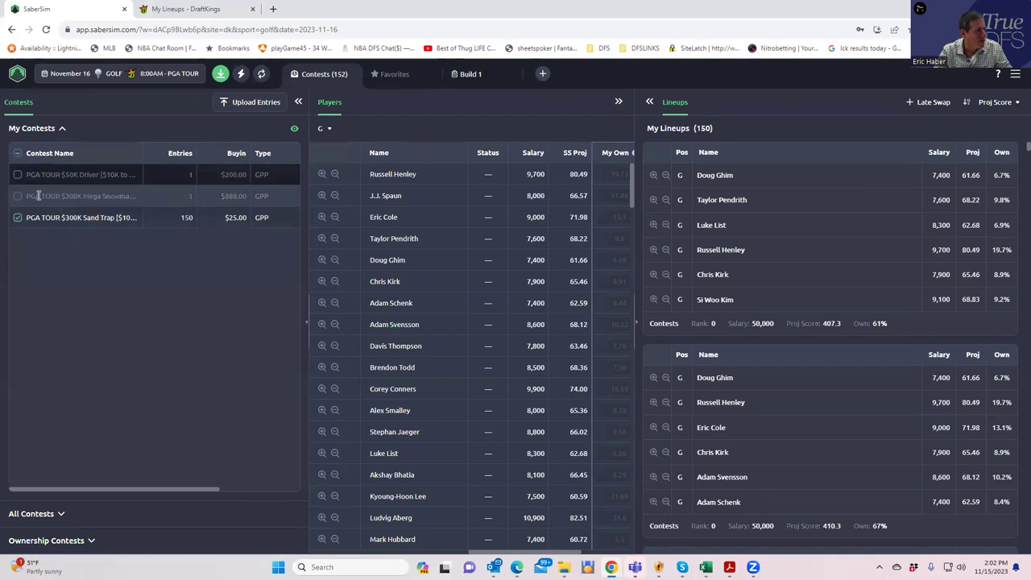
left_click(79, 328)
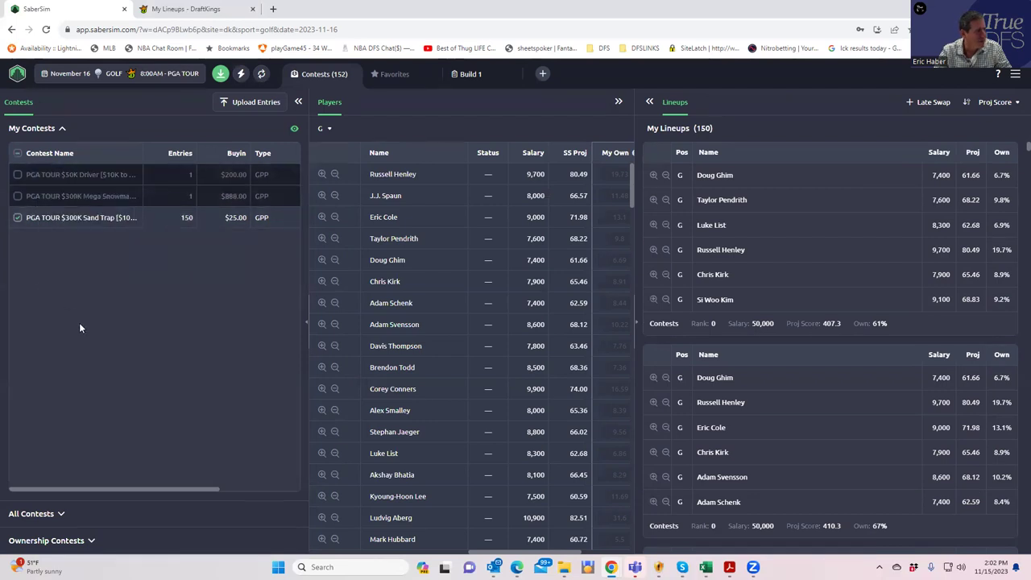
right_click(82, 219)
left_click(39, 223)
Step: Include the $888 and $200 contests alongside Sand Trap, then return to Build 1
left_click(18, 196)
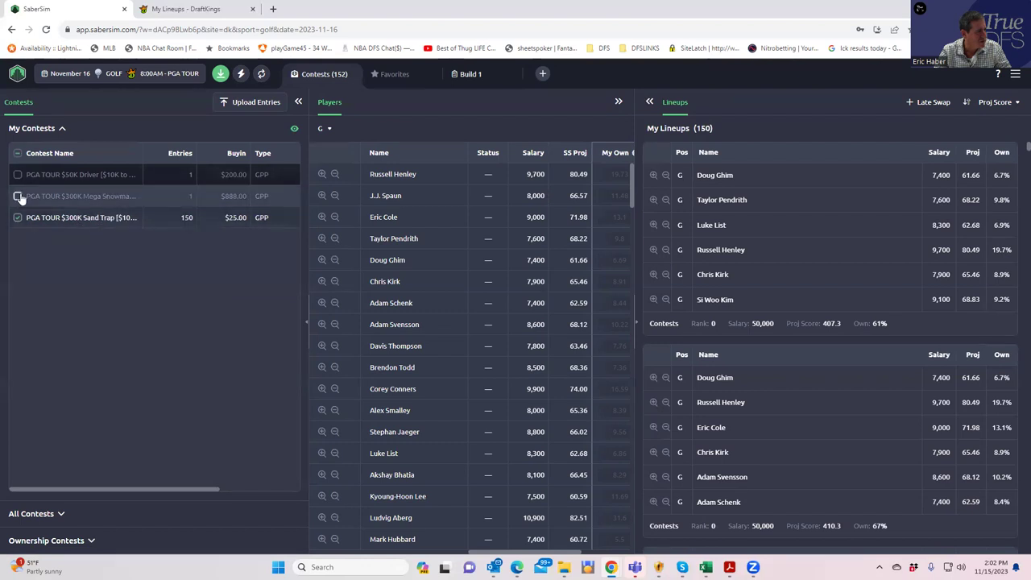
left_click(18, 175)
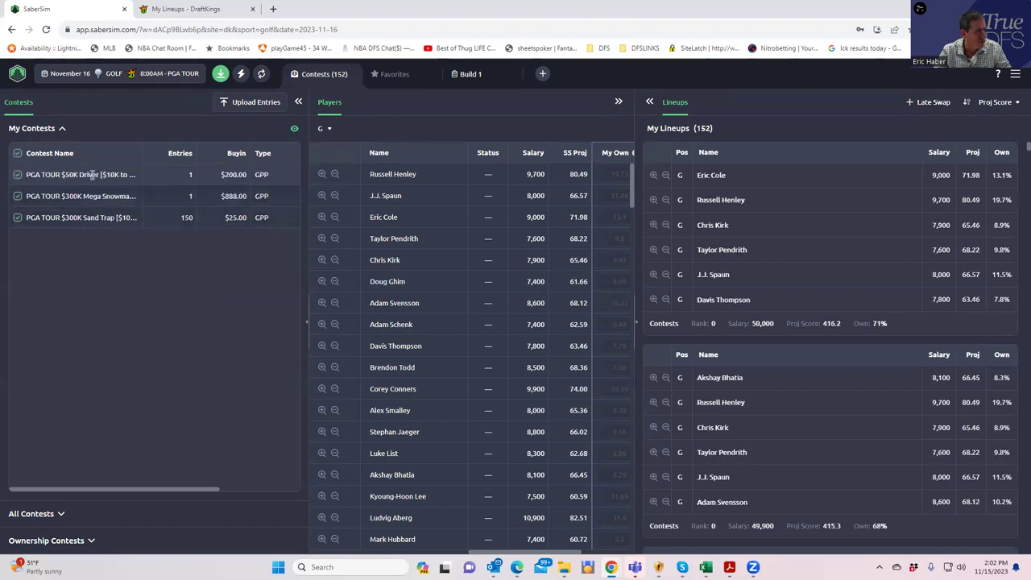
right_click(91, 173)
left_click(137, 340)
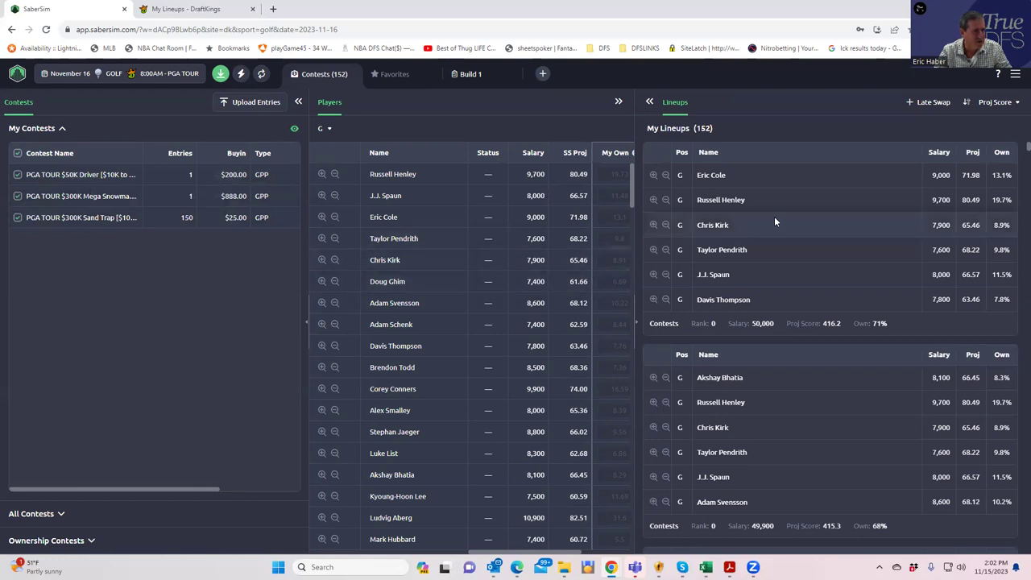
left_click(470, 74)
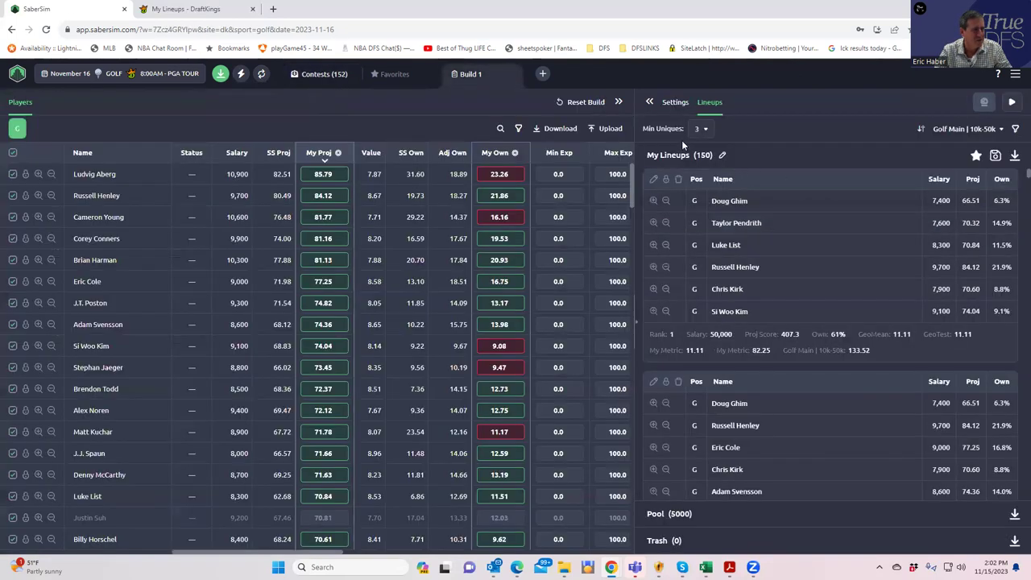
Step: Expand the lineups view and open Settings to the Contest Sim Settings section
left_click(649, 103)
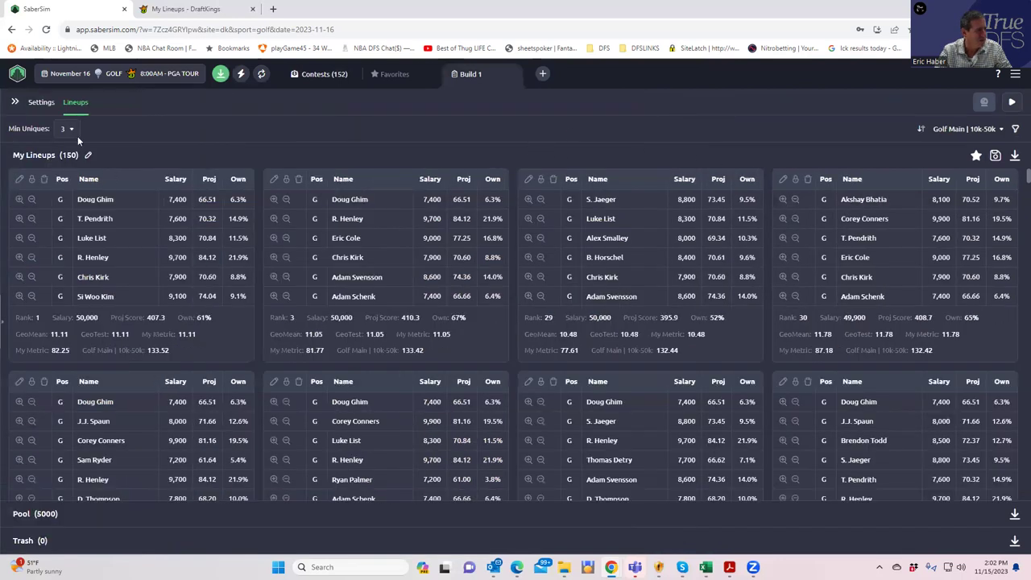
left_click(41, 103)
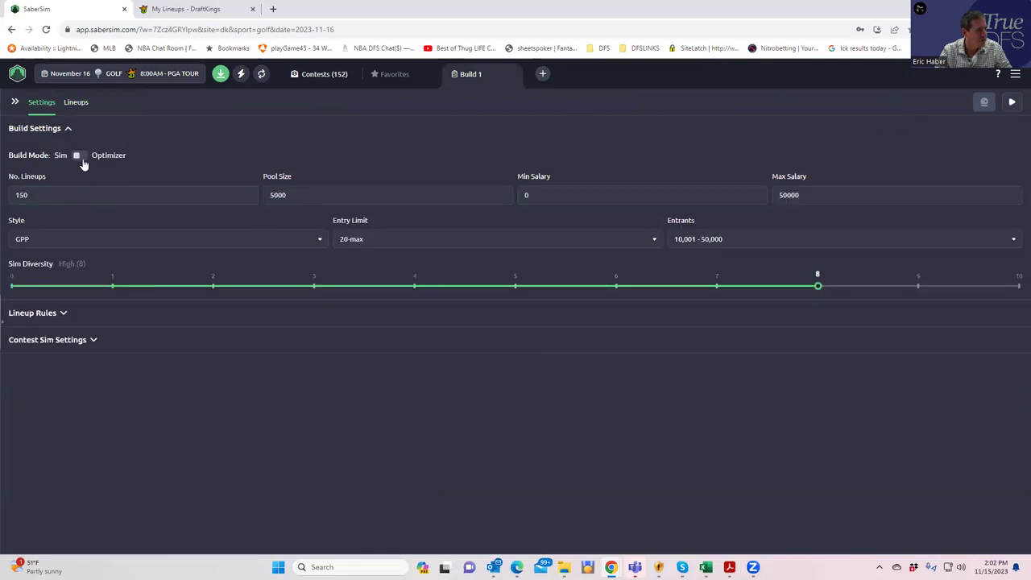
left_click(94, 343)
Step: Add a new contest sim with SaberSim Ownership as field lineups, then view DraftKings' Golf Classic lineups
left_click(12, 203)
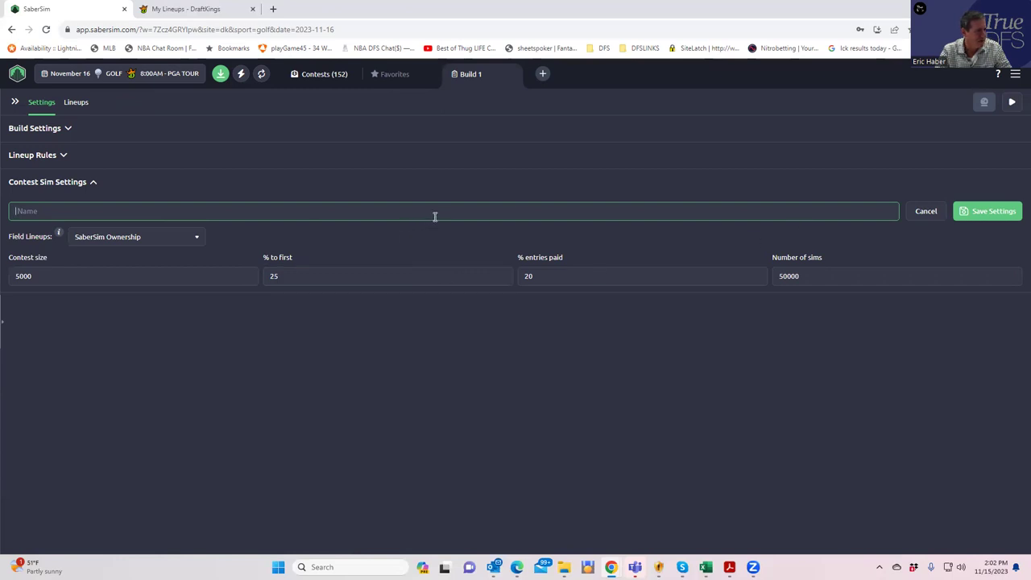
left_click(149, 239)
left_click(128, 223)
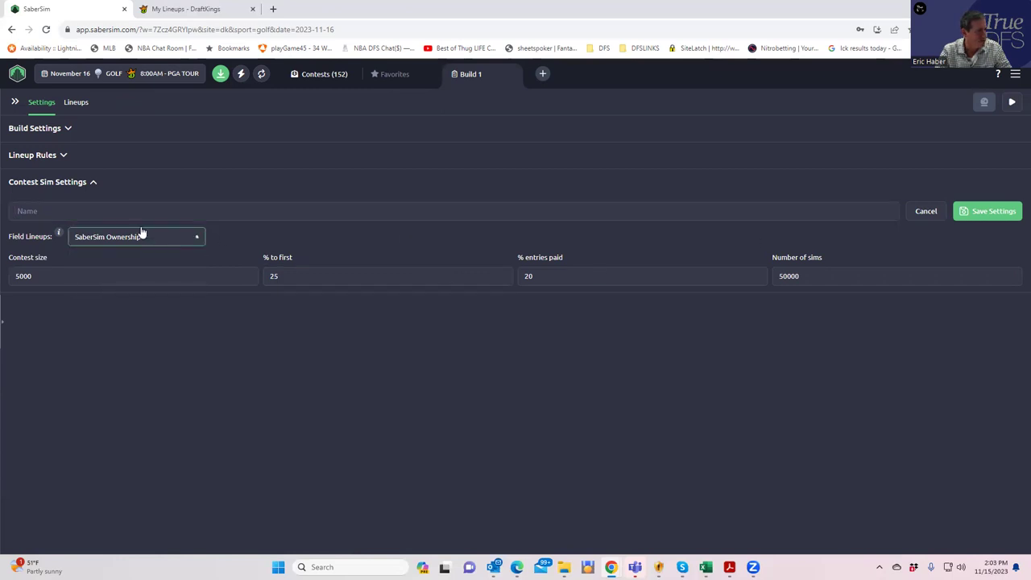
left_click(109, 213)
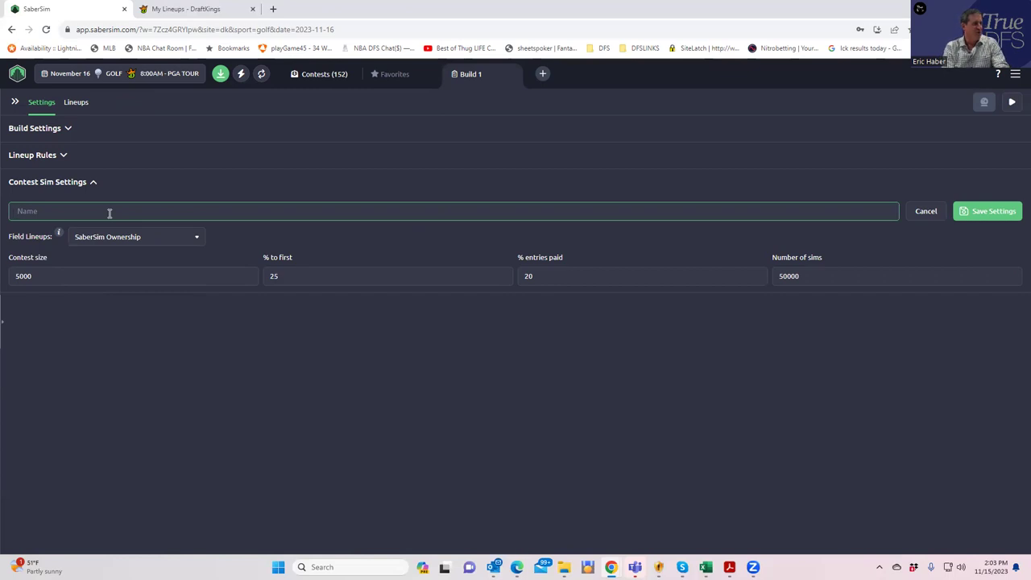
left_click(203, 10)
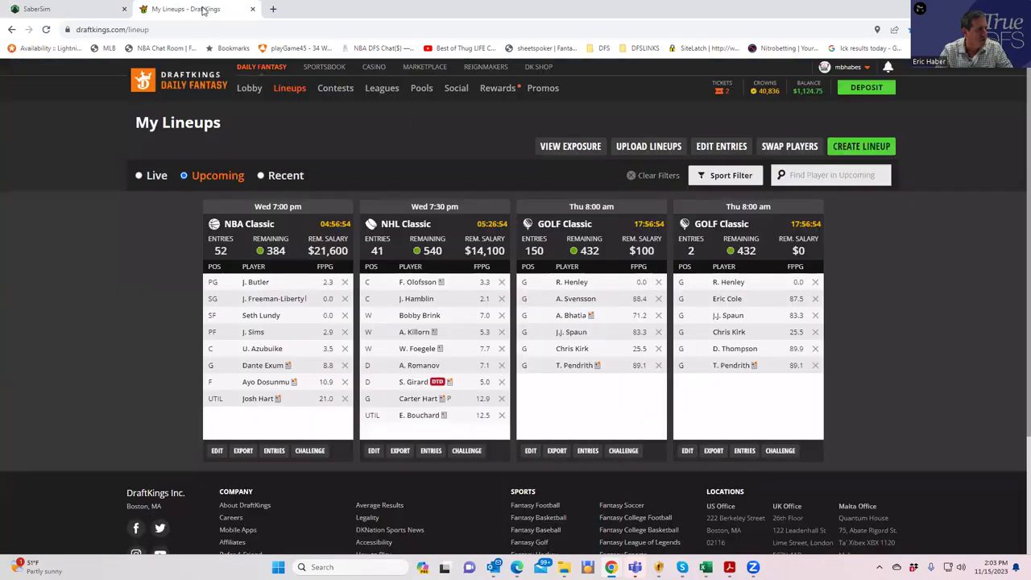
Step: List upcoming DraftKings contest entries grouped by Sport, collapsing NBA and NHL to reveal the GOLF contests
left_click(587, 450)
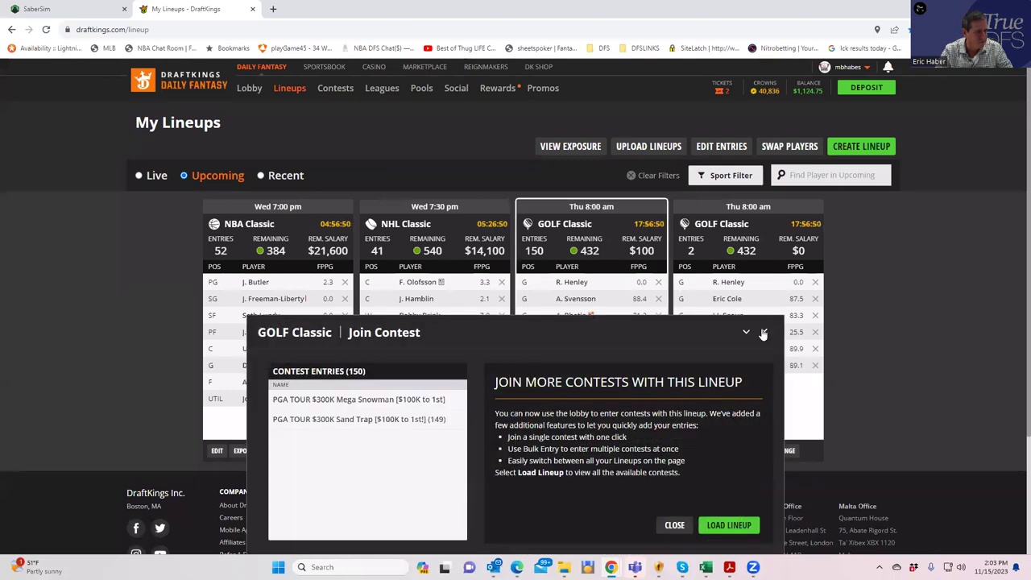
left_click(764, 332)
left_click(342, 89)
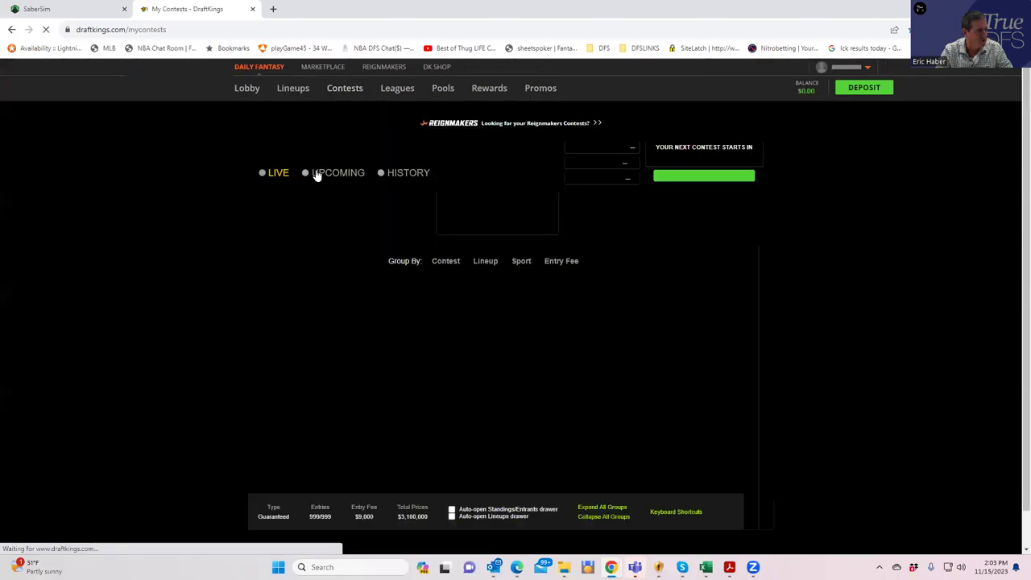
left_click(316, 175)
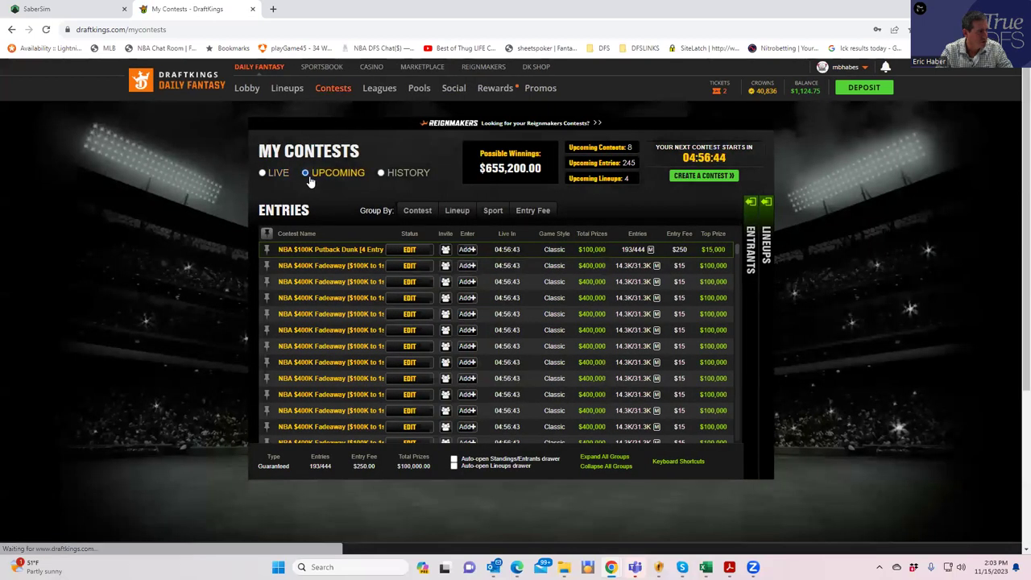
left_click(492, 211)
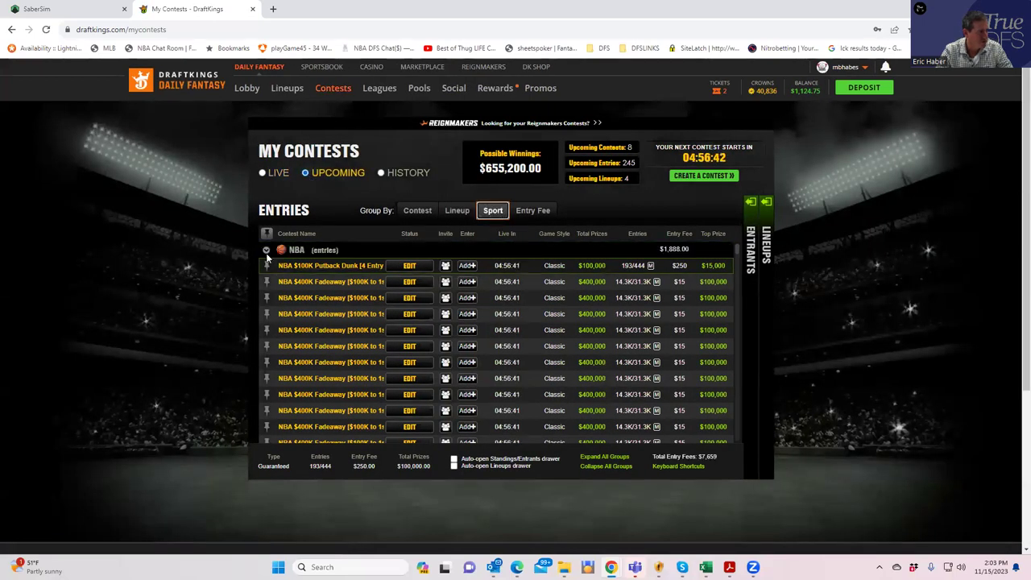
left_click(265, 251)
left_click(266, 267)
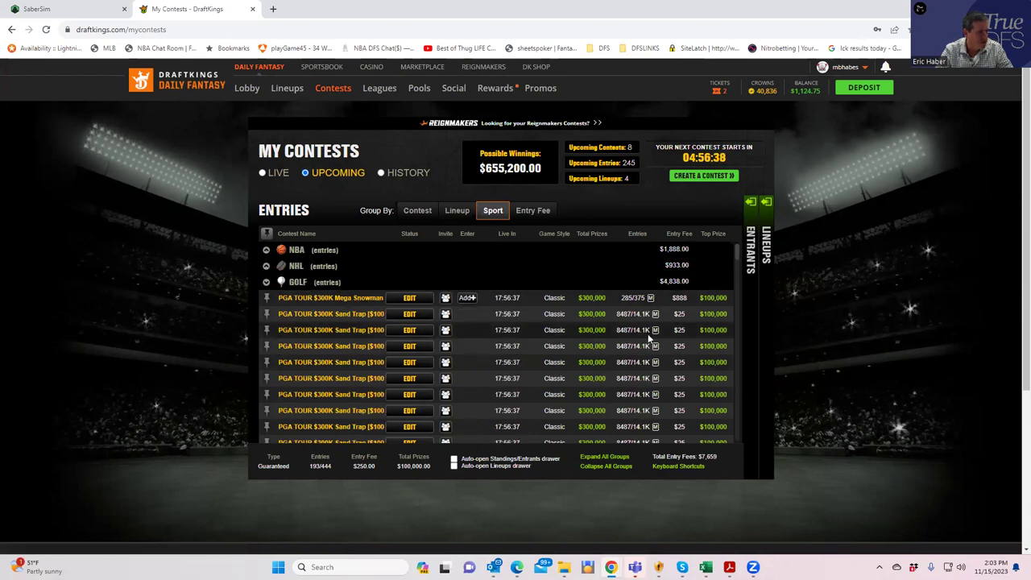
Step: Set the new contest sim's contest size to 14100, checking the contest details on DraftKings
key("ctrl+1")
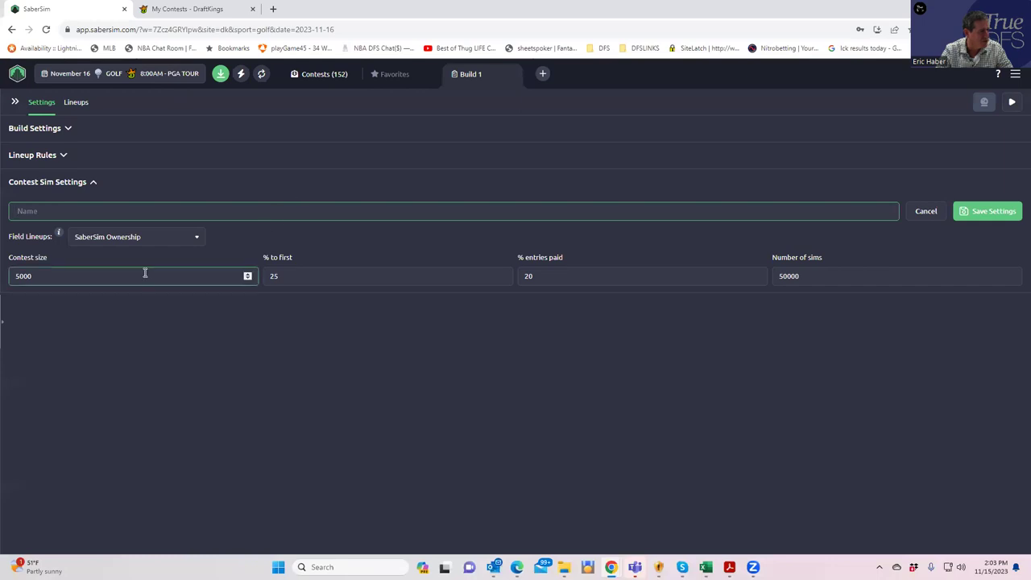
left_click_drag(97, 274, 4, 276)
type("141")
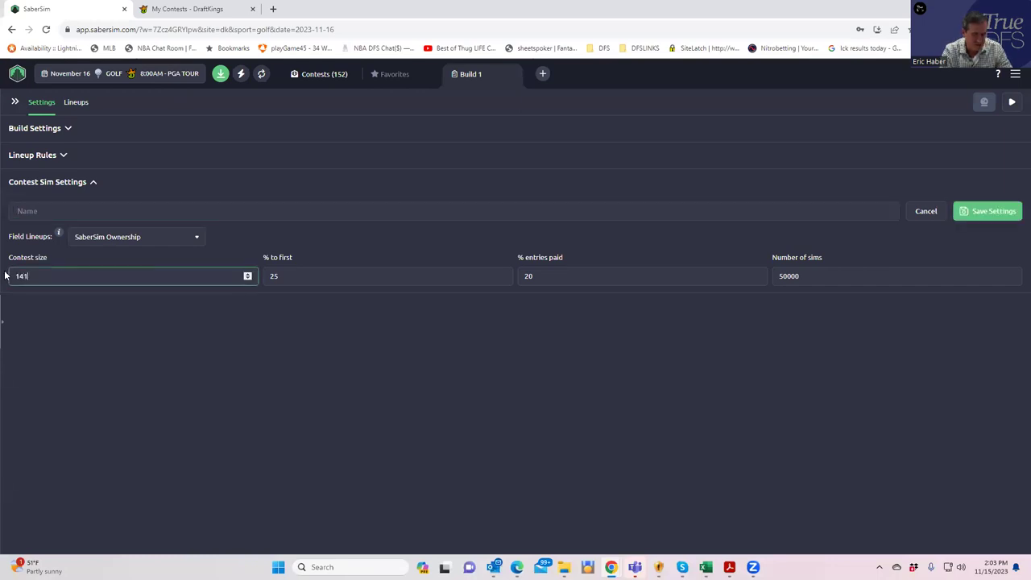
type("00")
left_click(270, 349)
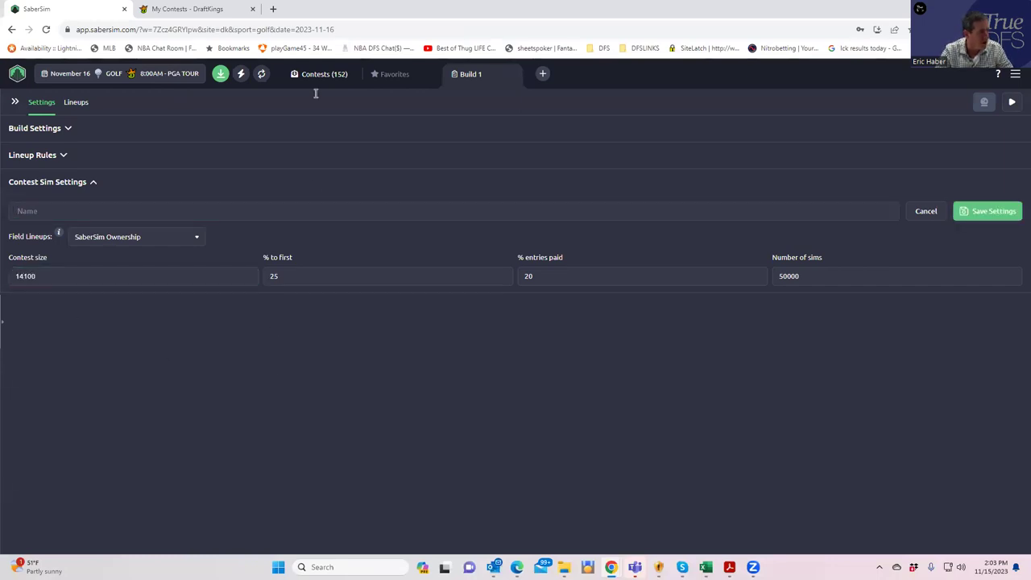
left_click(187, 9)
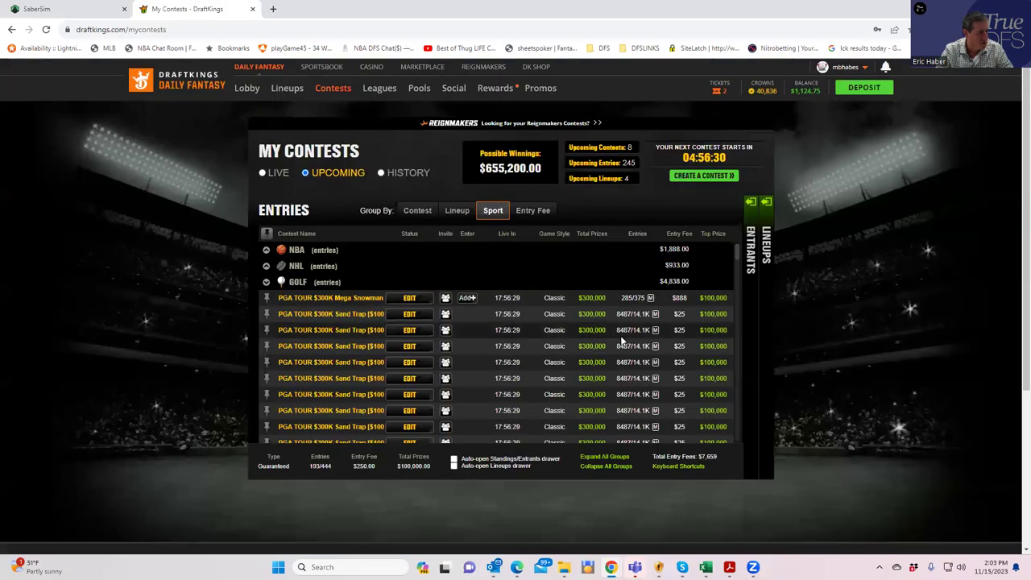
left_click(78, 14)
Step: Set 33% to first, name the sim 'sandtrap', and save the settings
left_click(292, 281)
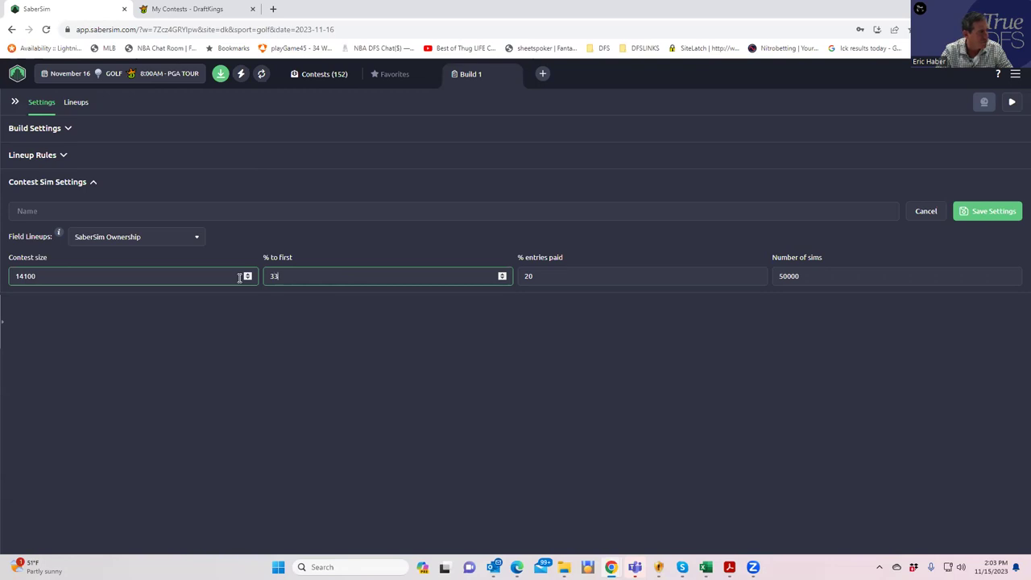
key("BackSpace")
key("BackSpace")
type("333")
key("BackSpace")
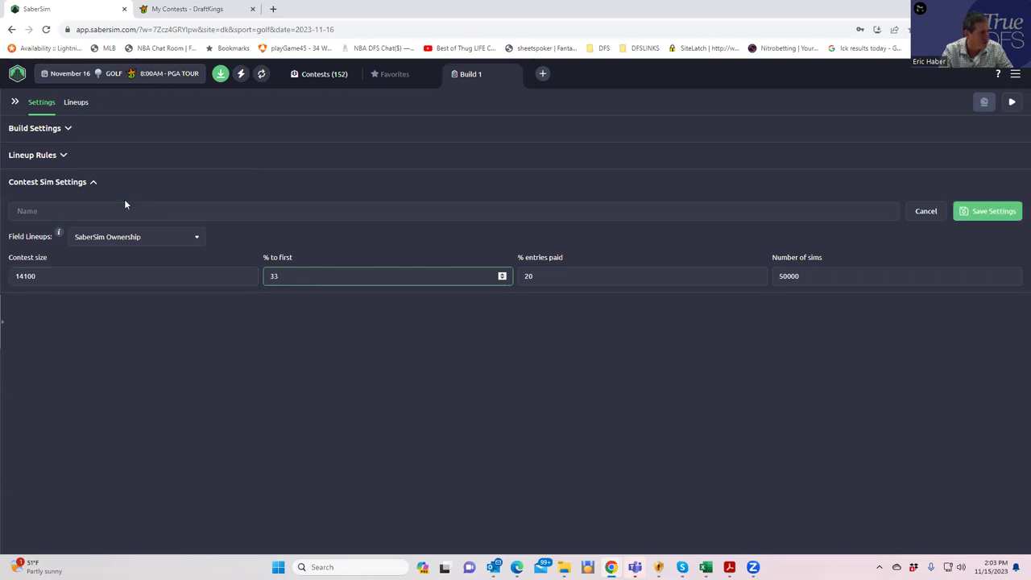
left_click(88, 211)
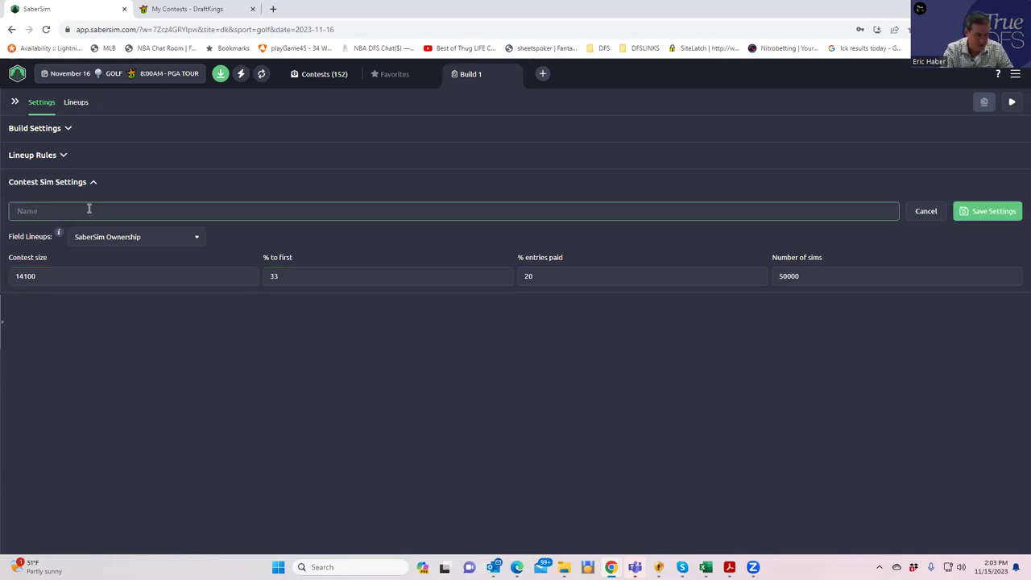
type("sandtrap")
left_click(985, 212)
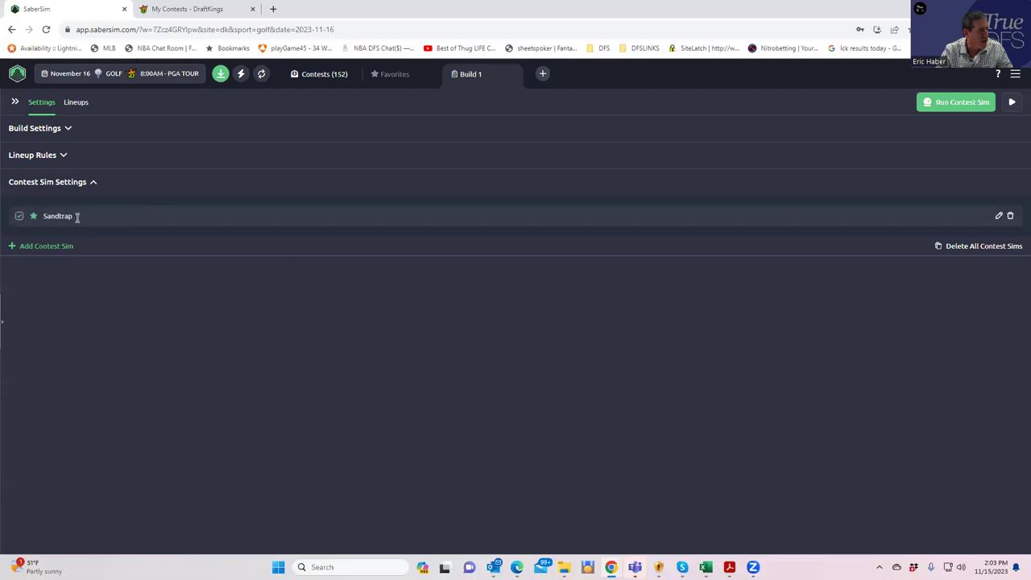
Step: Add a contest sim named 'Smowman' with contest size 375, confirmed on DraftKings, and save it
left_click(12, 248)
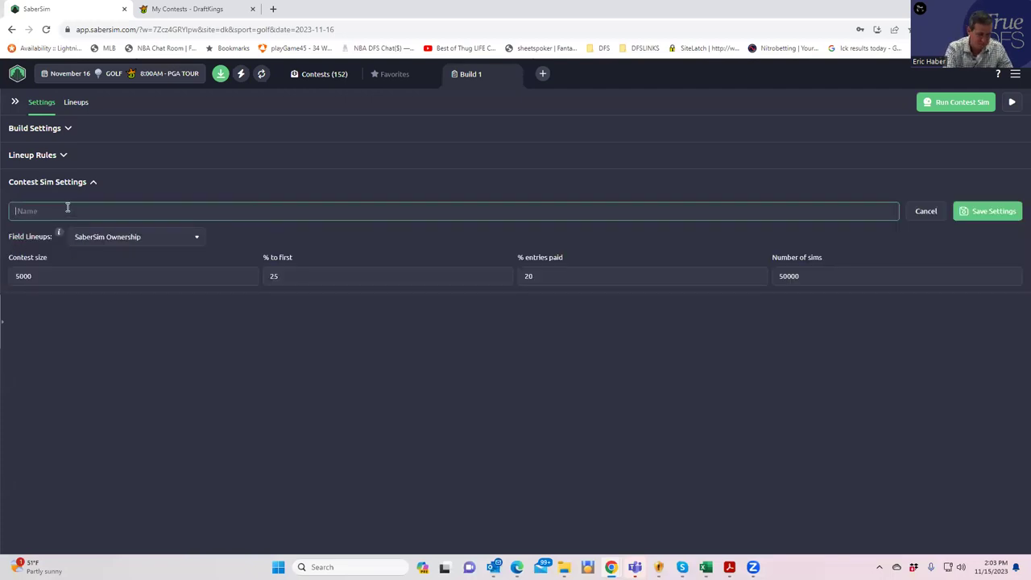
type("Smowman")
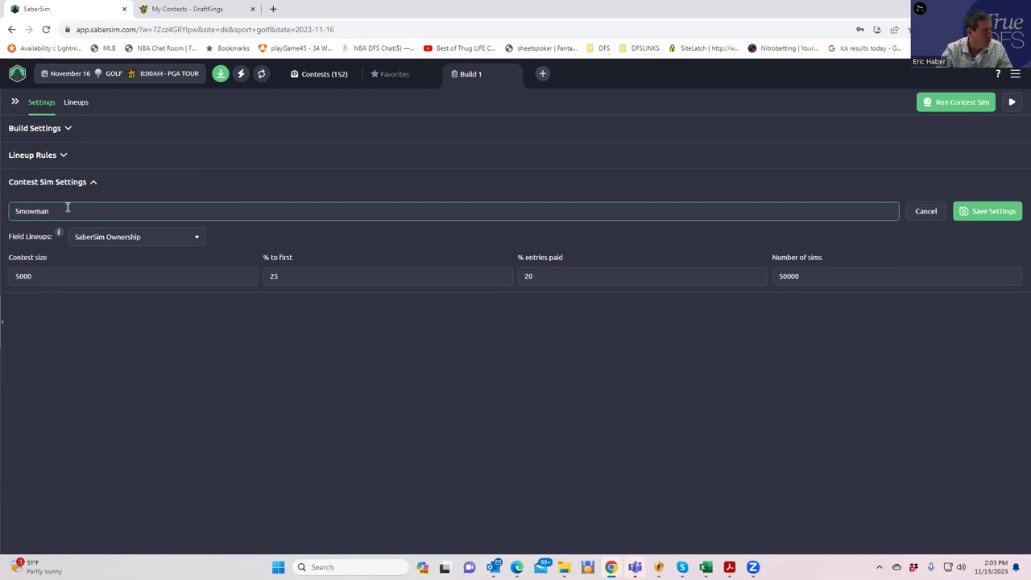
left_click(186, 9)
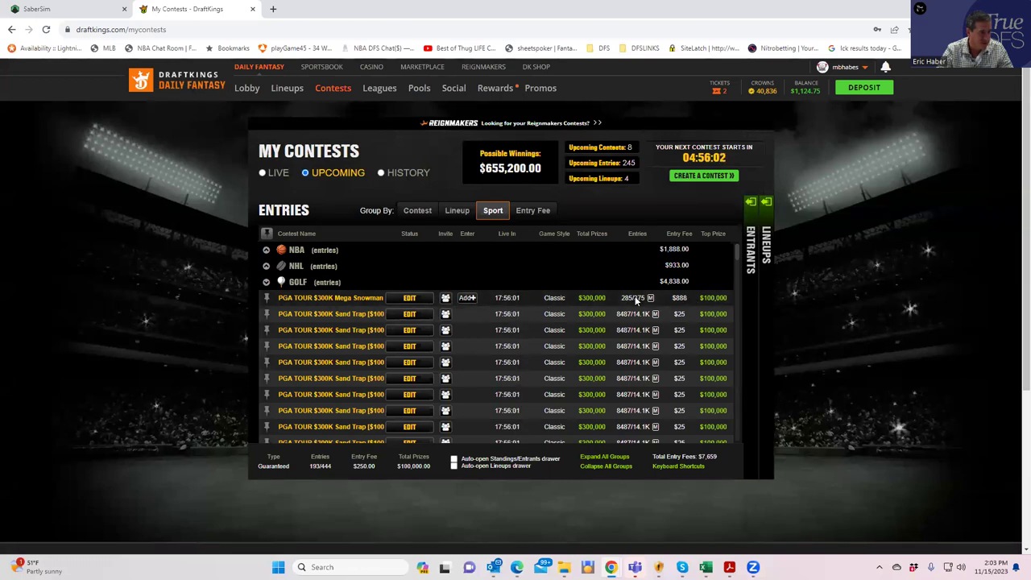
left_click(78, 15)
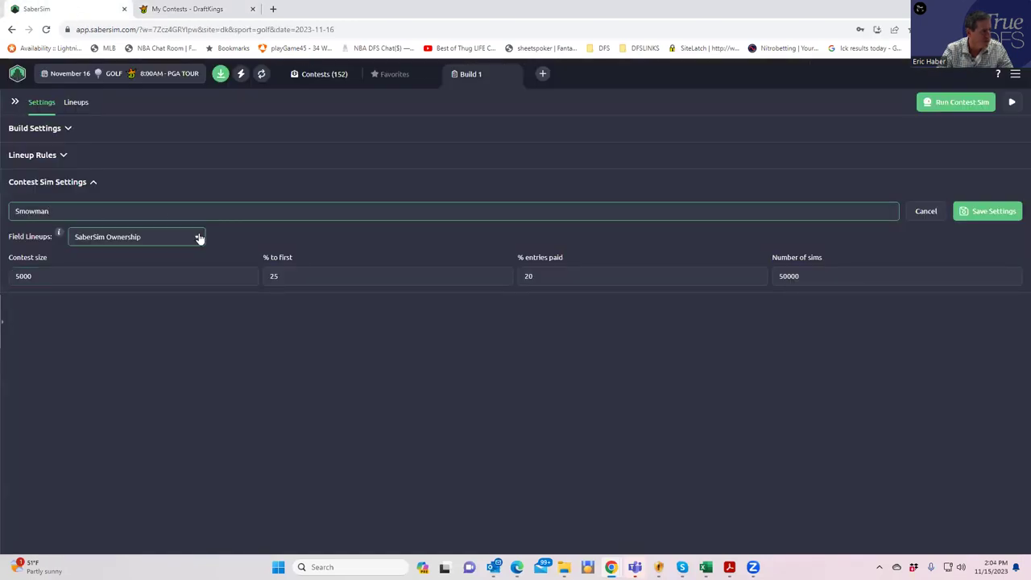
left_click(32, 275)
key("ctrl+a")
type("375")
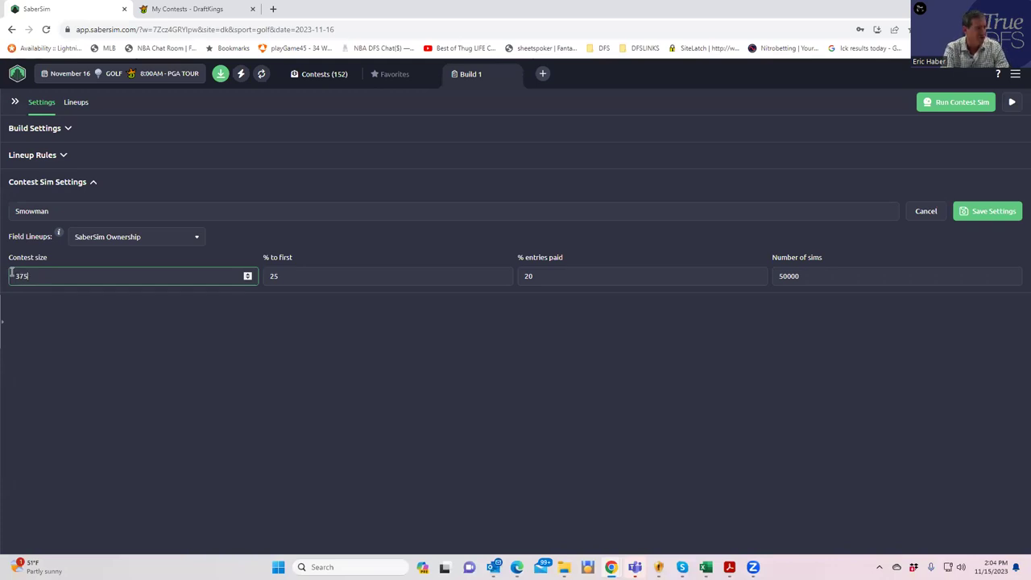
left_click(975, 213)
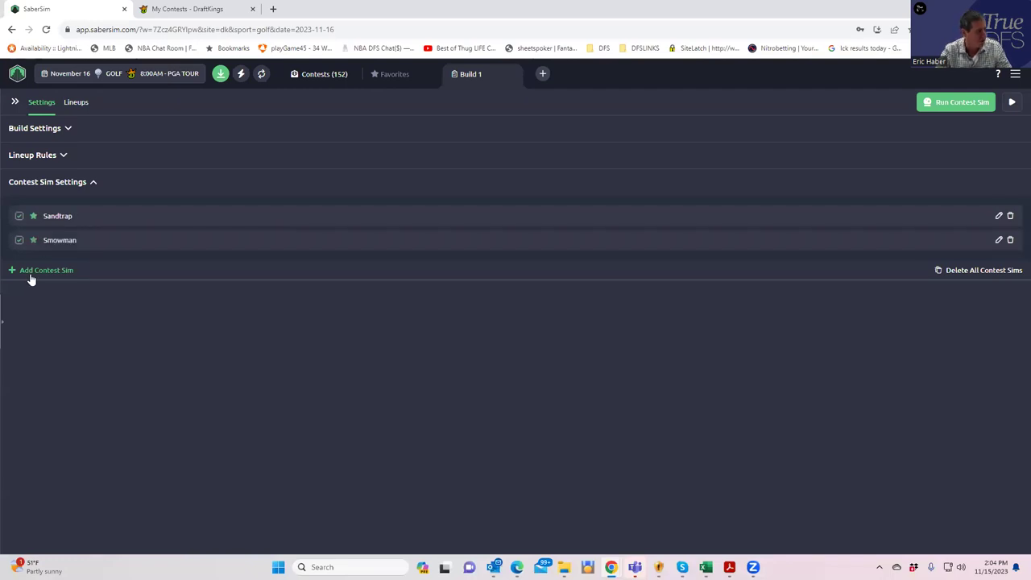
Step: Scroll DraftKings' My Contests list down to the $50K Driver contest with 277 entries
left_click(200, 9)
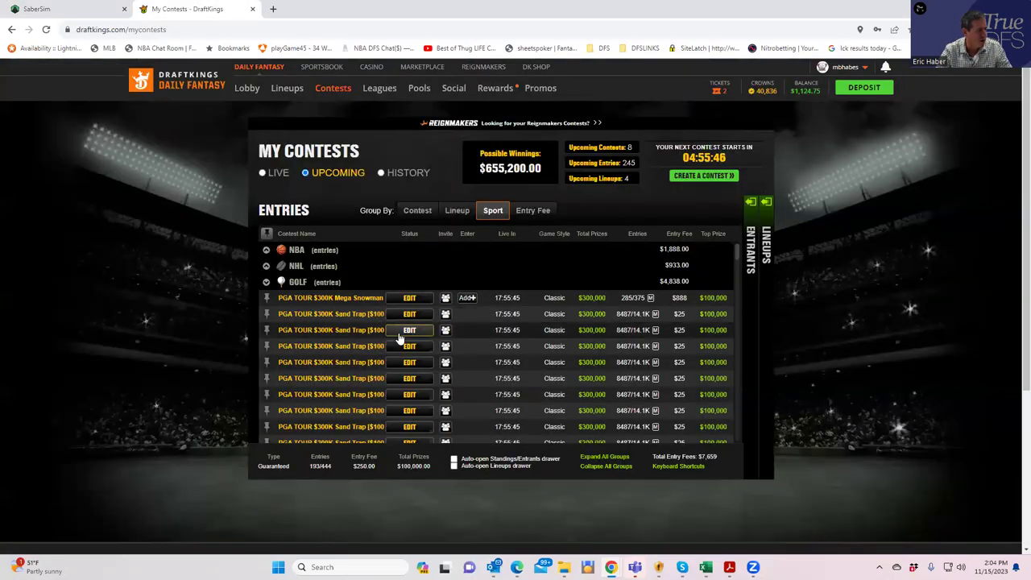
scroll(443, 353, "down", 3)
scroll(443, 353, "down", 10)
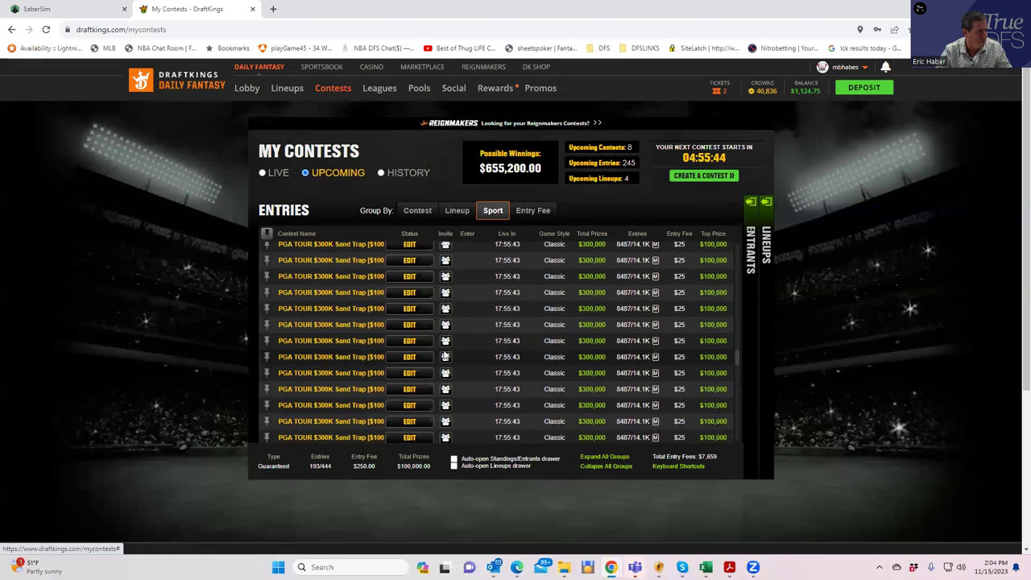
scroll(445, 348, "down", 6)
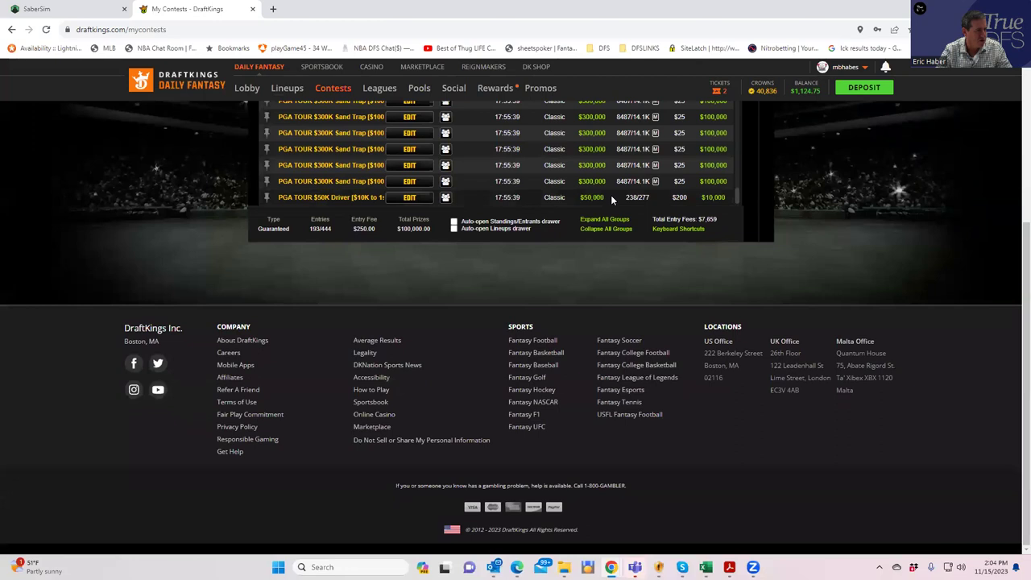
Step: Add a contest sim named 'Driver' with contest size 277 and save it
left_click(88, 10)
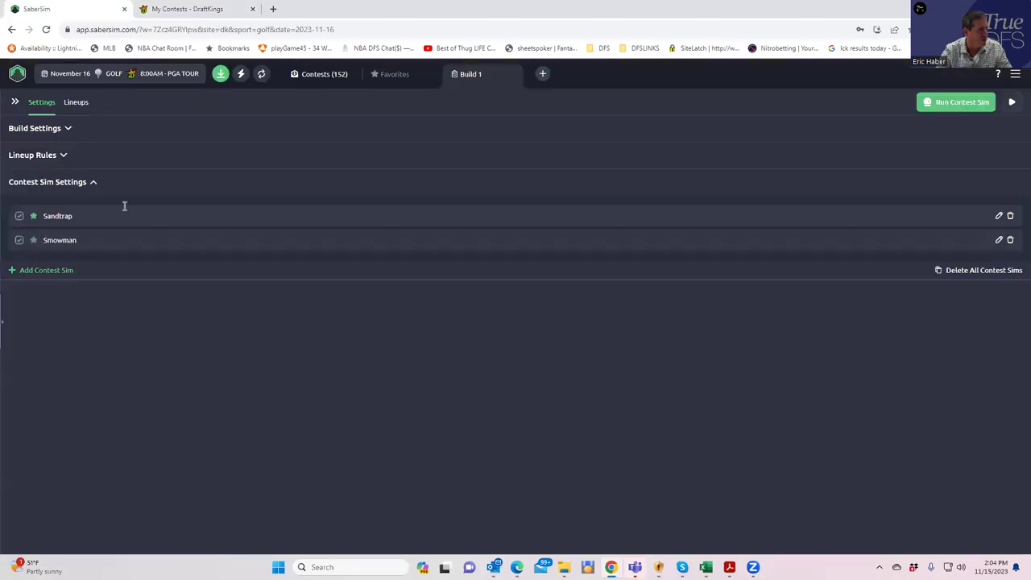
left_click(13, 271)
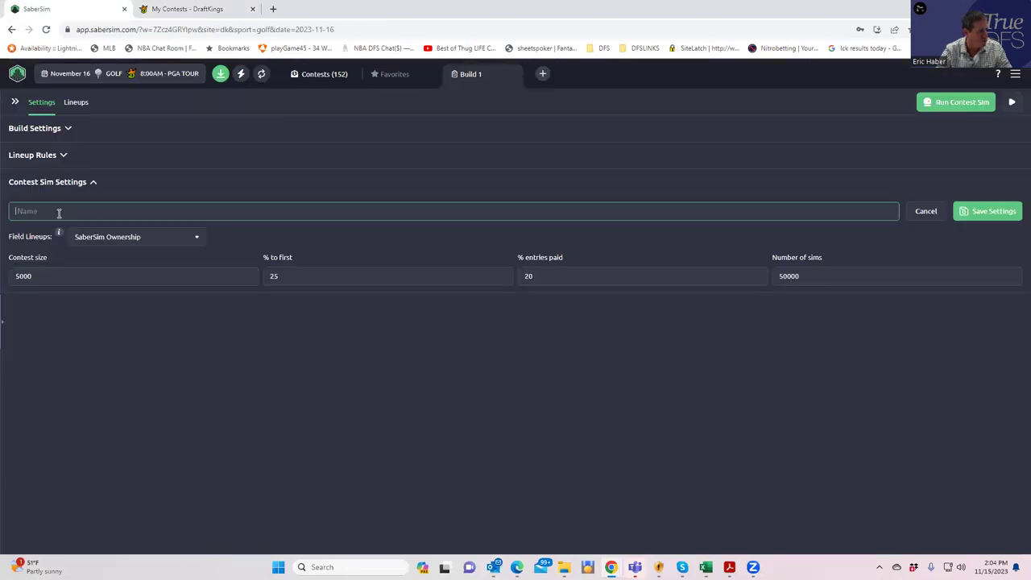
type("Driver")
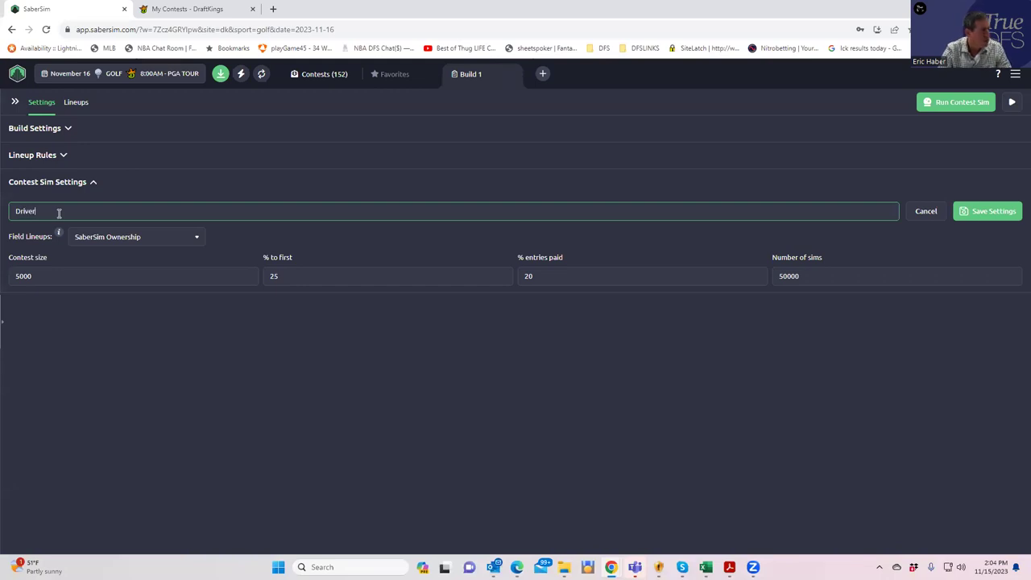
left_click(82, 280)
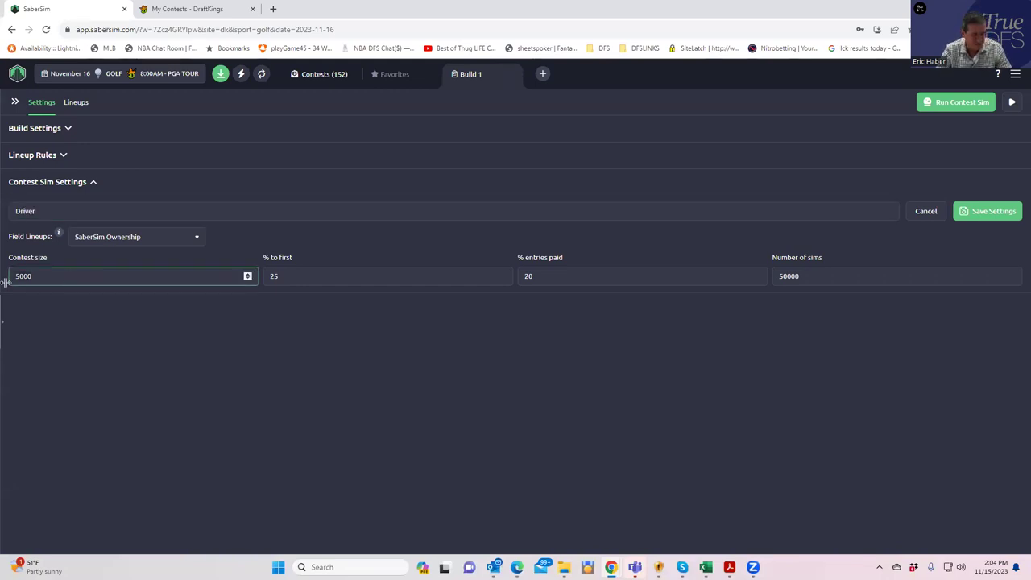
left_click(980, 216)
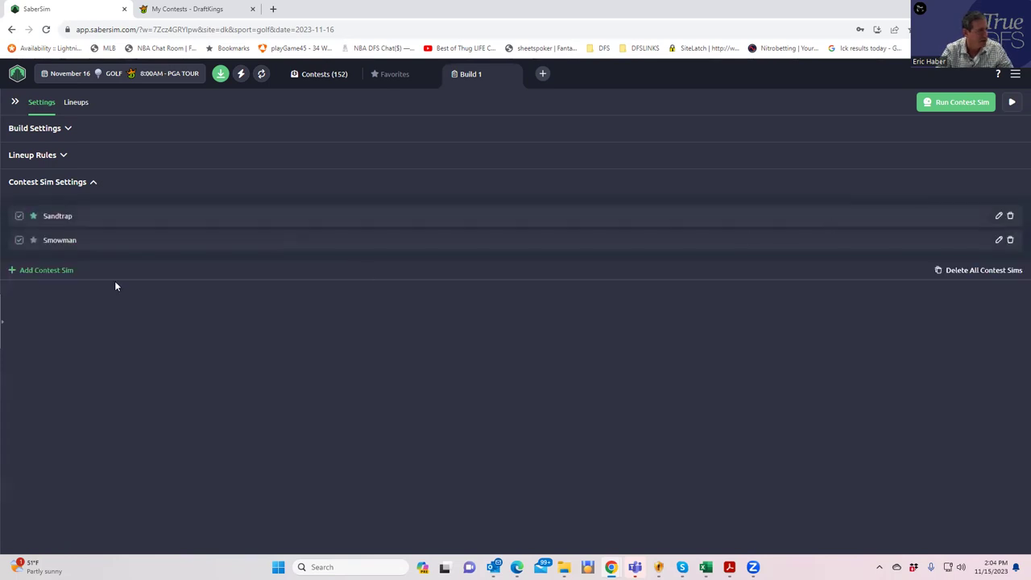
Step: Run all three contest sims, show the Players panel, and sort the lineups by sandtrap Roi
left_click(949, 108)
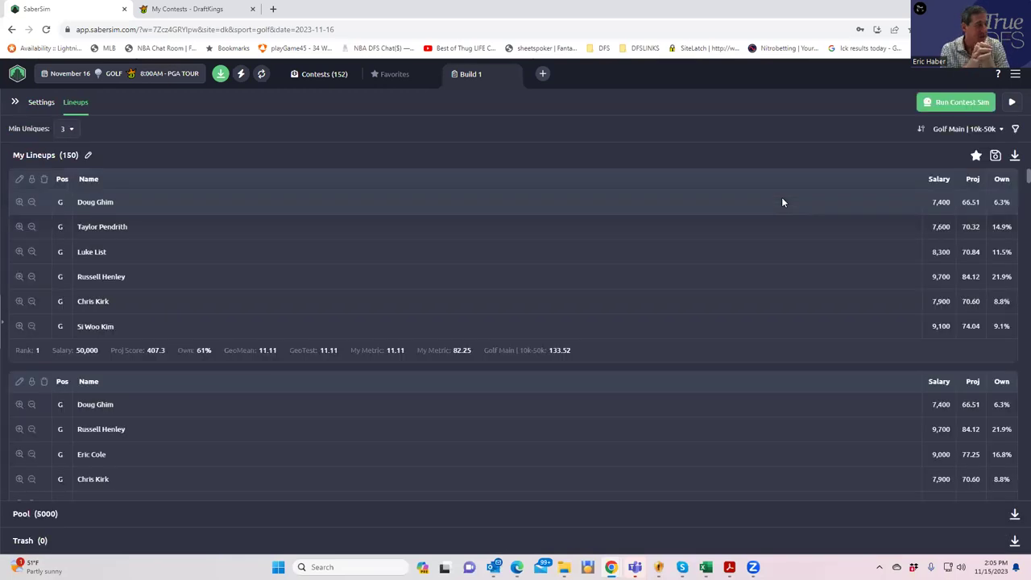
left_click(13, 103)
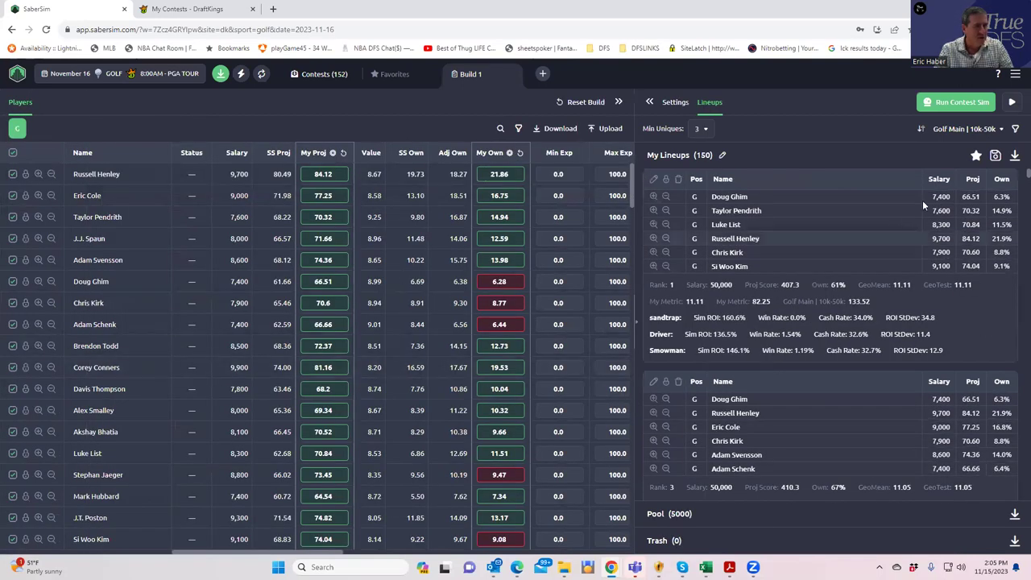
left_click(967, 130)
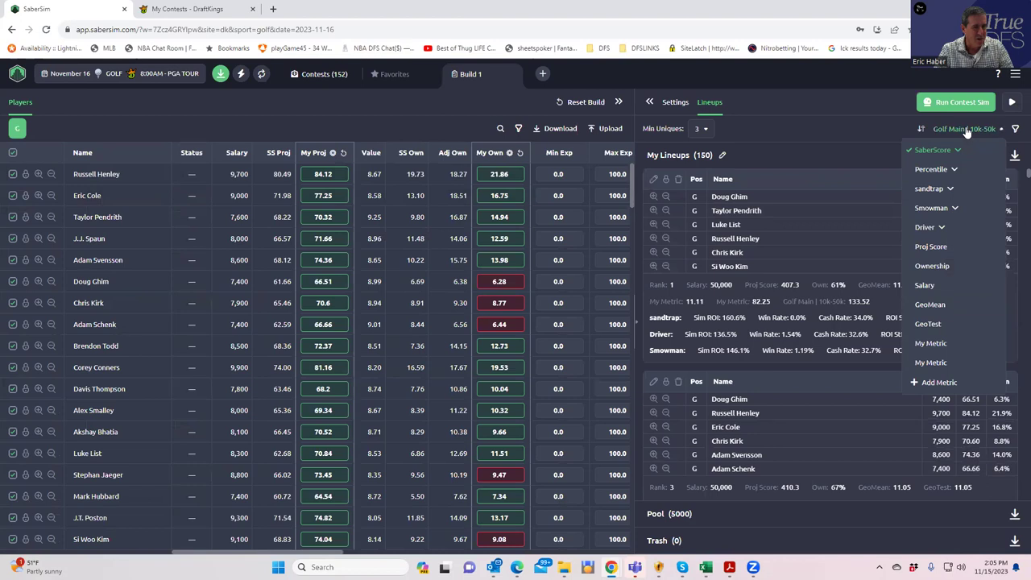
left_click(939, 191)
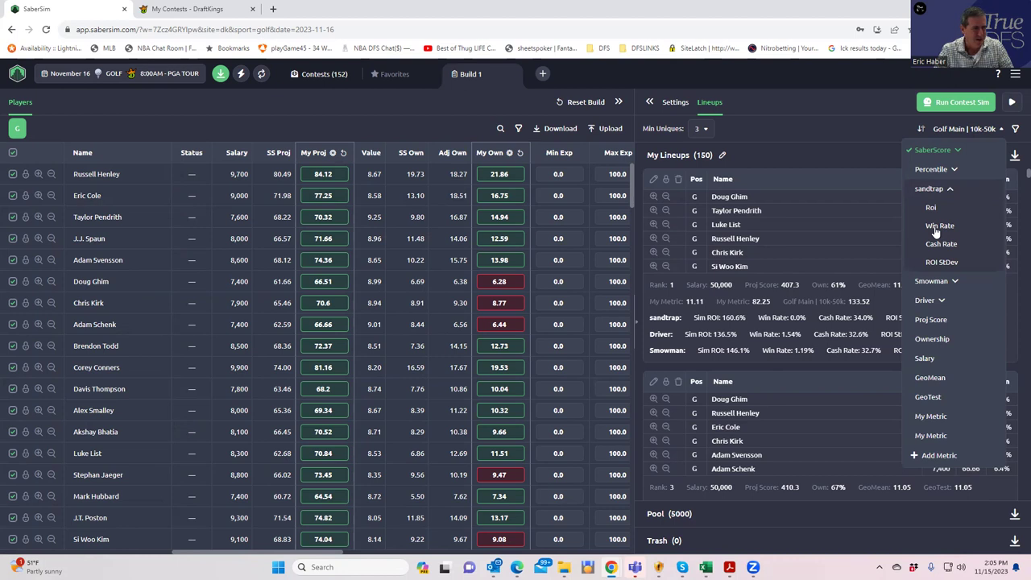
left_click(935, 208)
left_click(966, 129)
left_click(930, 208)
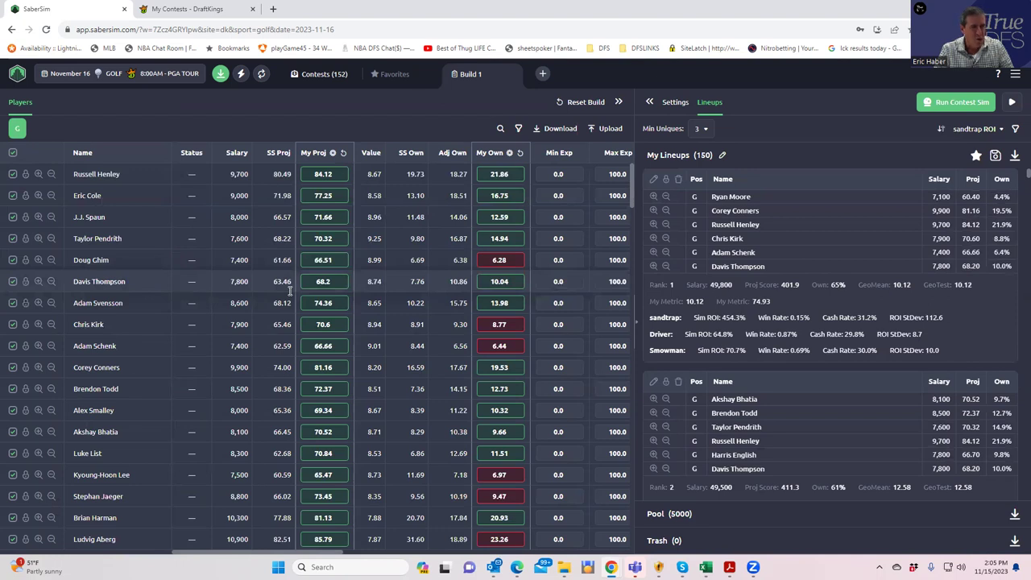
Step: Save the 150 lineups to the Sand Trap contest only, excluding $50K Driver and $300K Mega
left_click(997, 158)
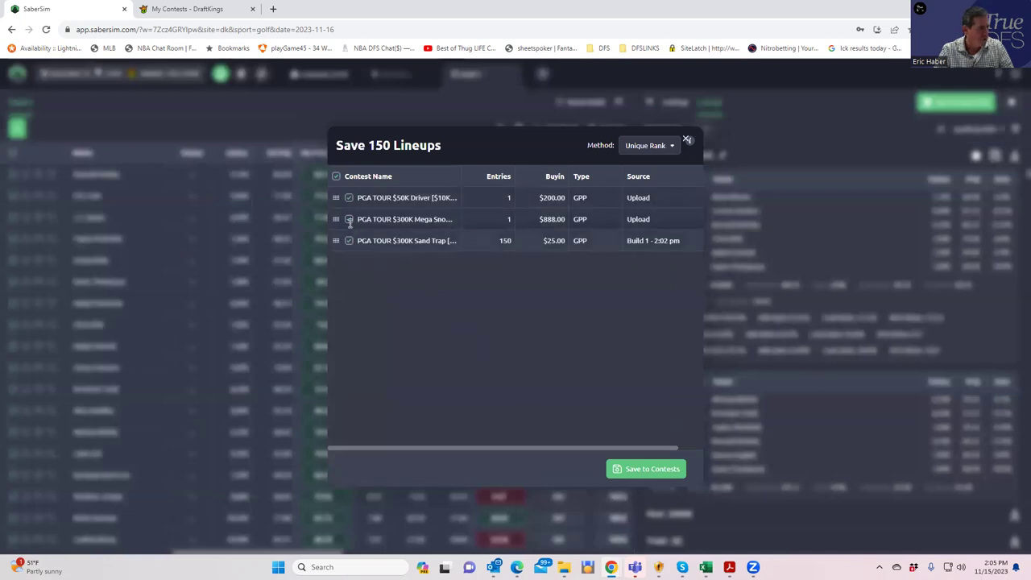
left_click(348, 197)
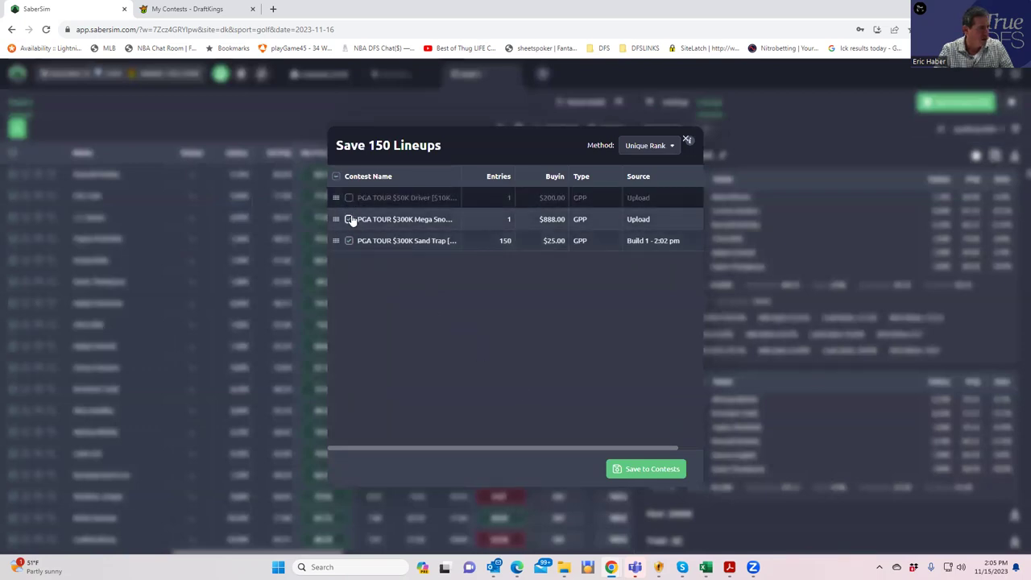
left_click(349, 220)
left_click(633, 471)
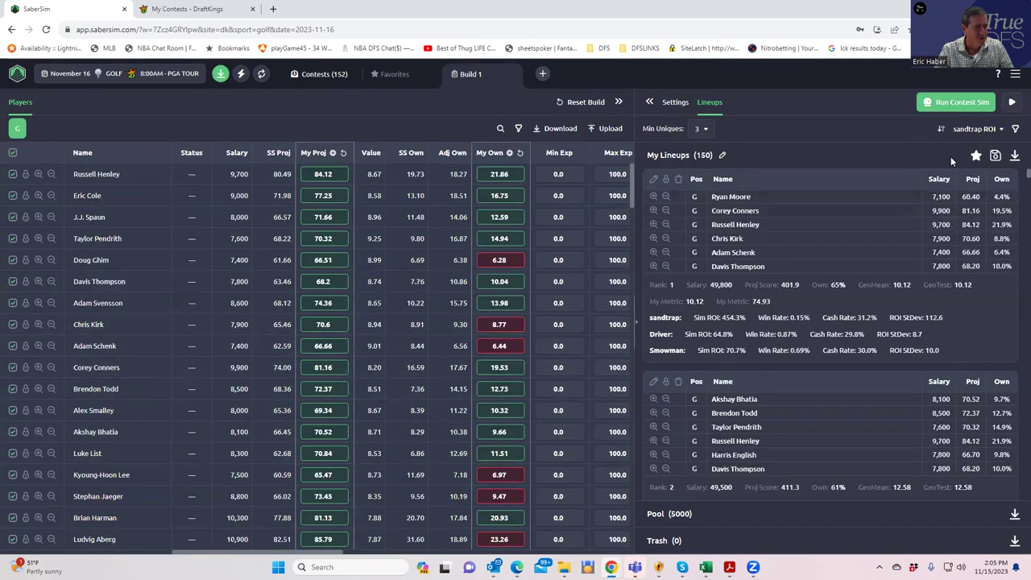
Step: Rank lineups by Snowman win rate and save them to the $50K Driver and $300K Mega contests
left_click(974, 129)
left_click(955, 282)
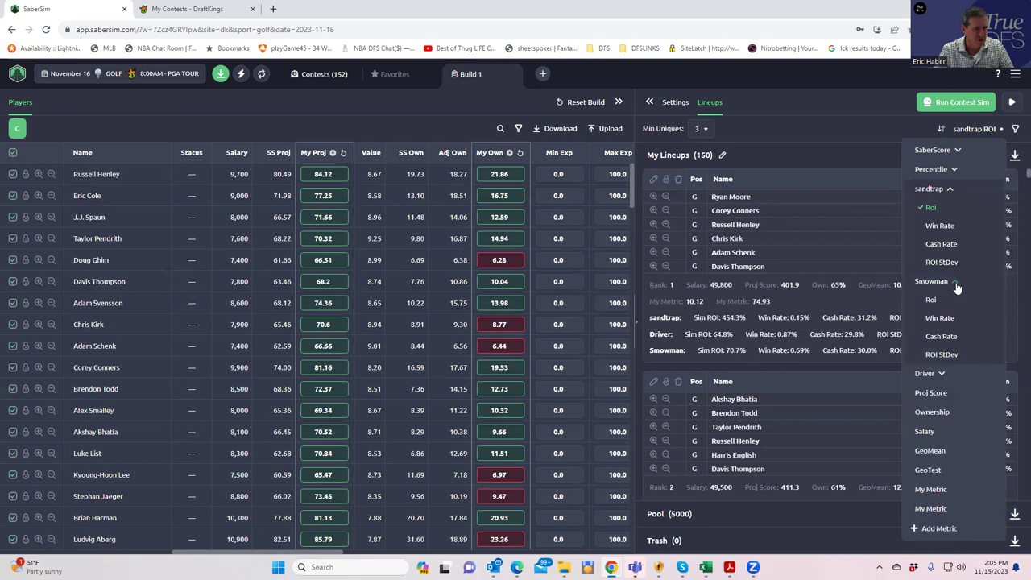
left_click(936, 318)
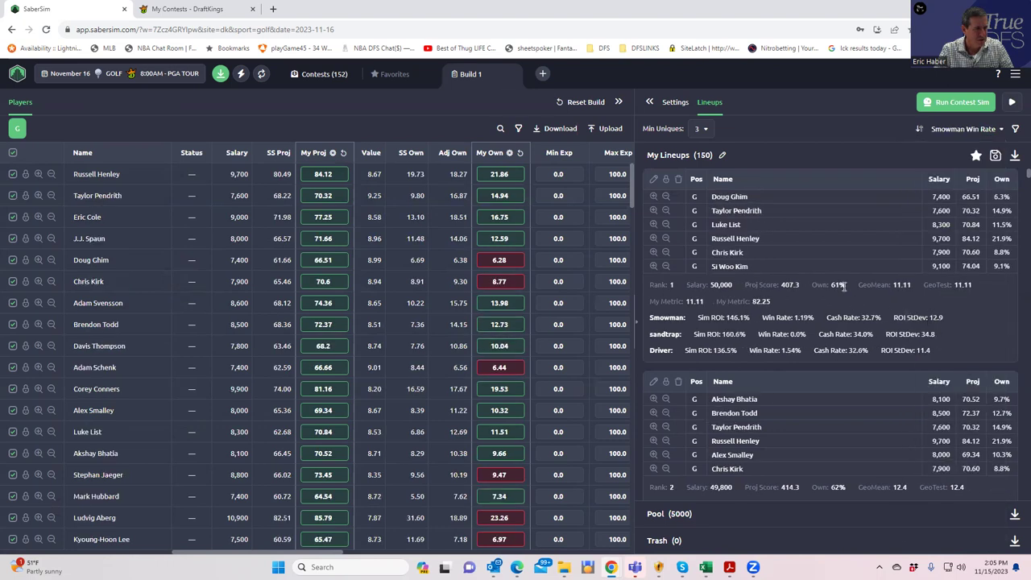
left_click(996, 155)
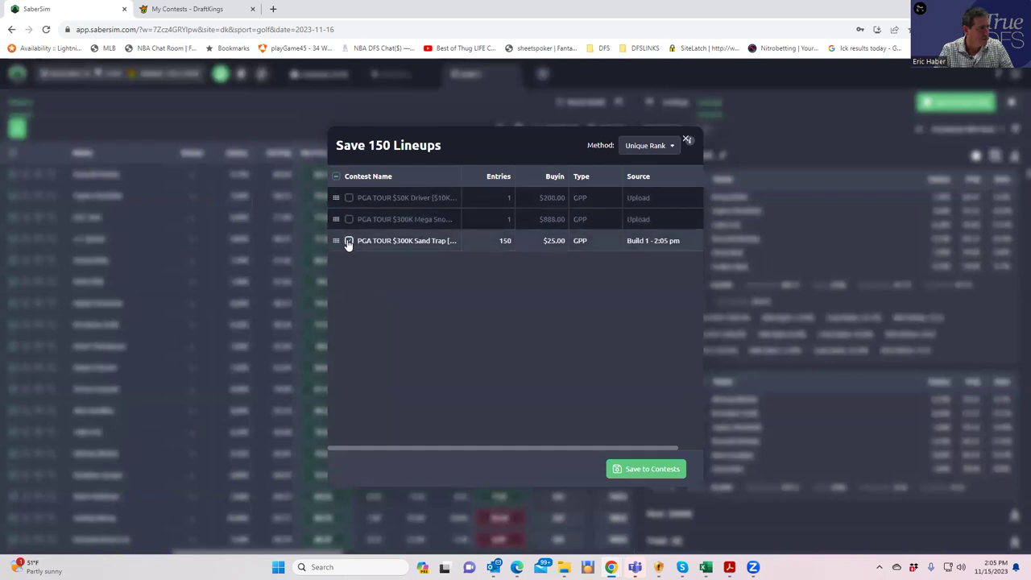
left_click(349, 240)
left_click(349, 197)
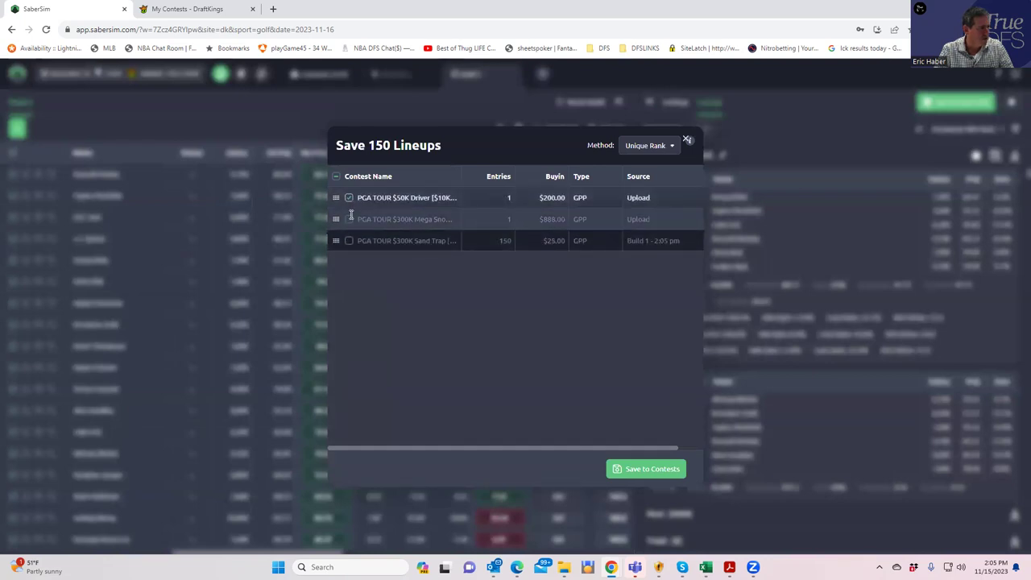
left_click(349, 219)
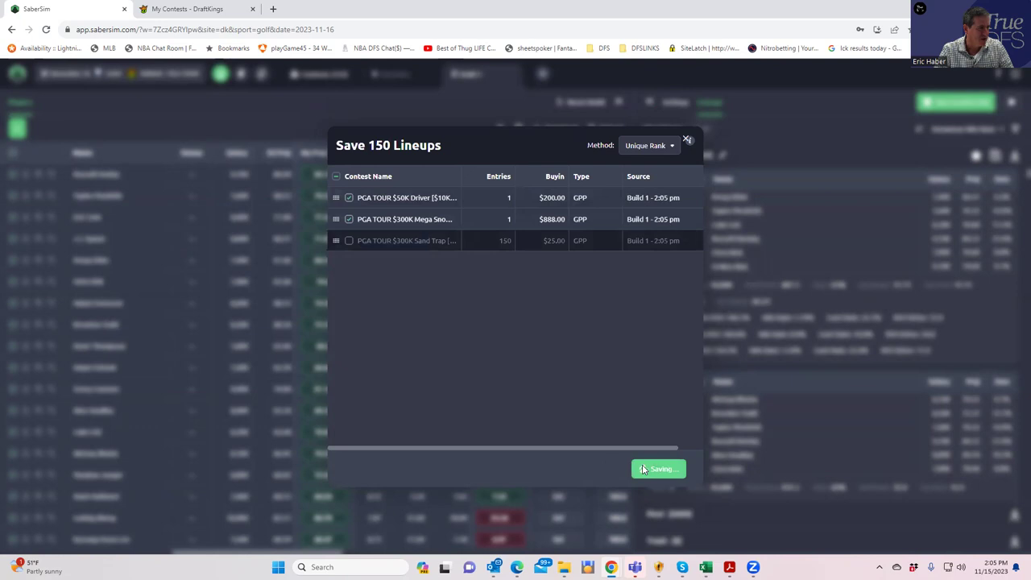
left_click(642, 468)
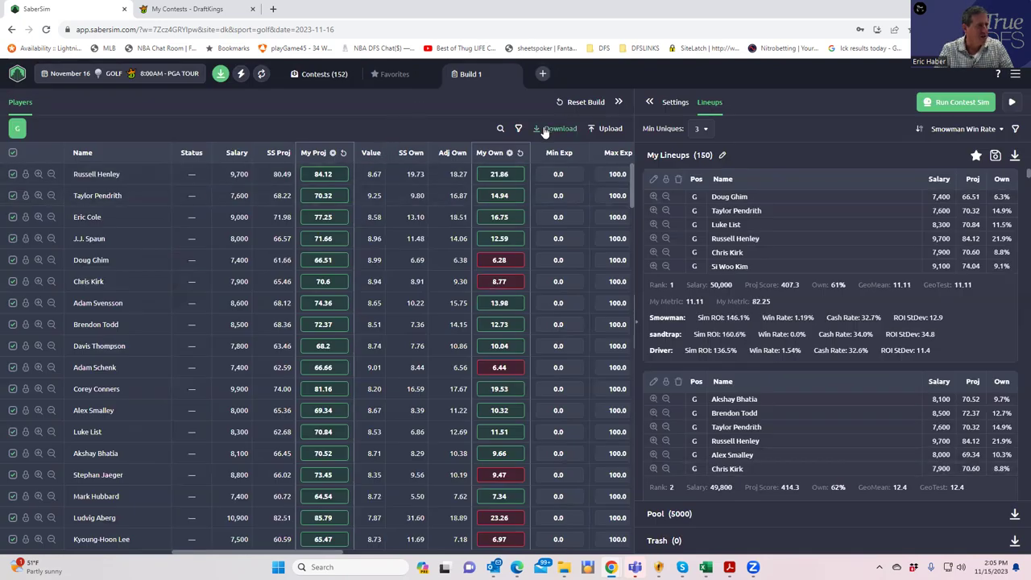
Step: Save lineups to all three golf contests with 2 duplicates filling entries, and download the DraftKings entry file
left_click(220, 75)
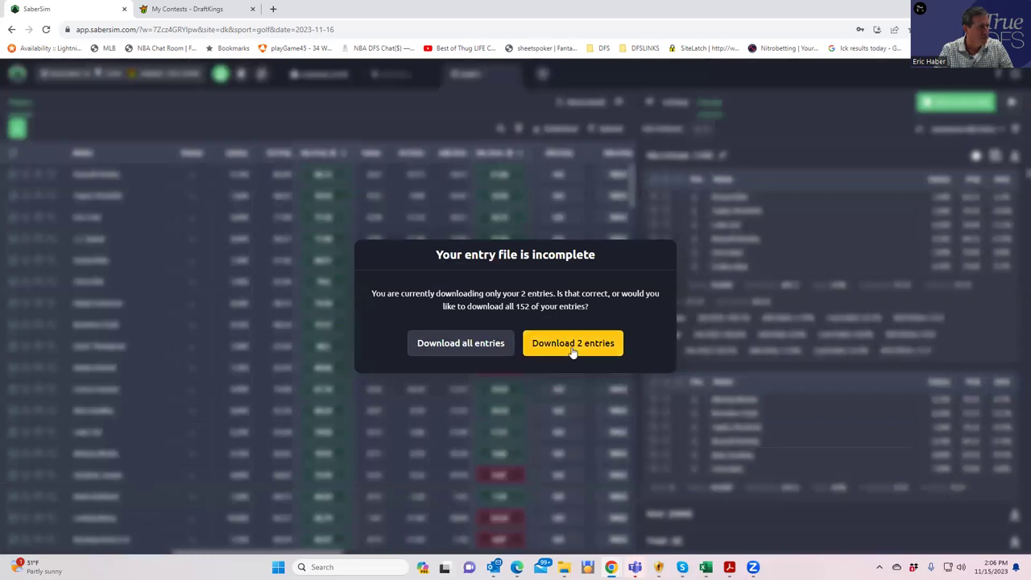
left_click(476, 348)
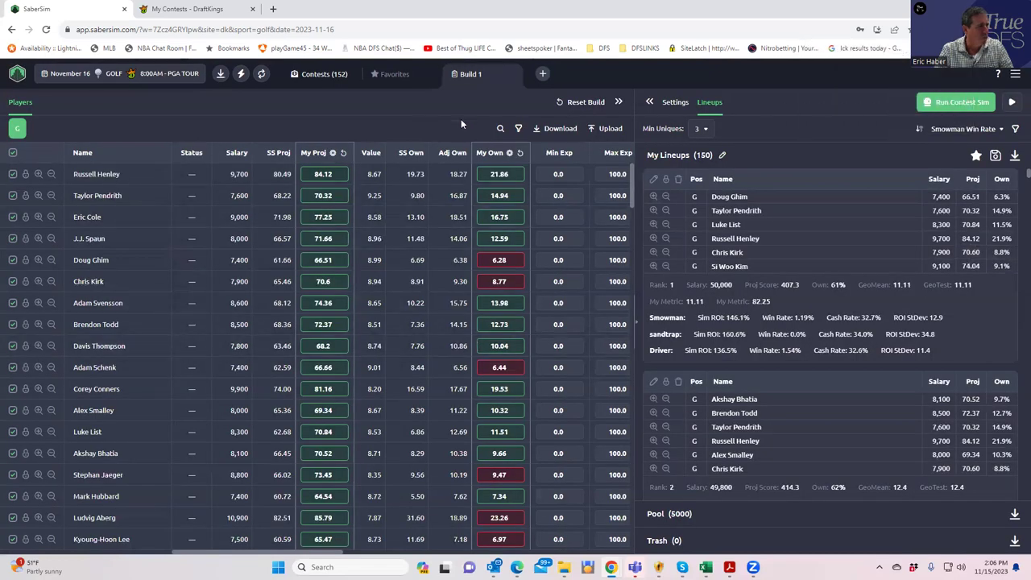
left_click(995, 156)
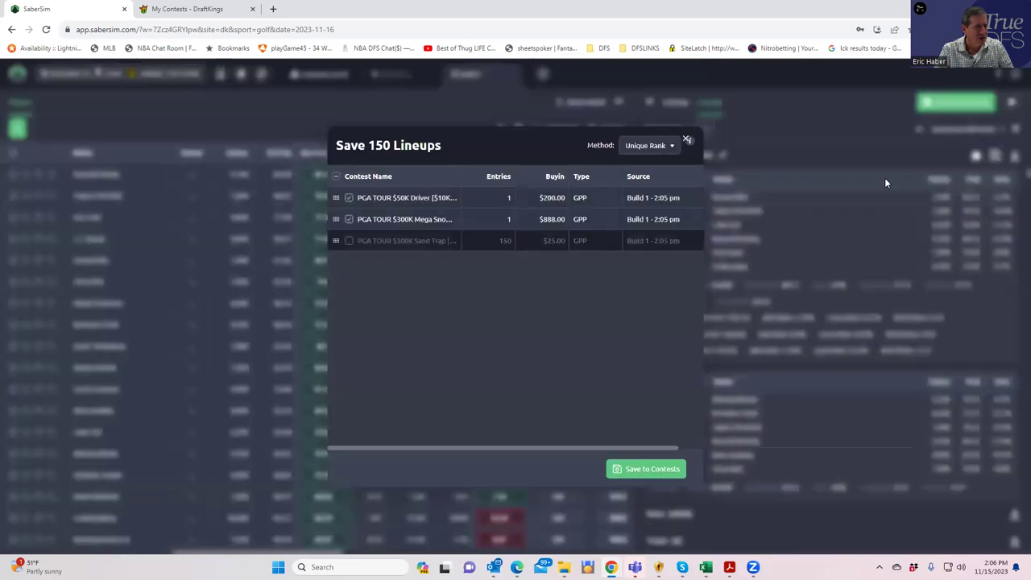
left_click(349, 243)
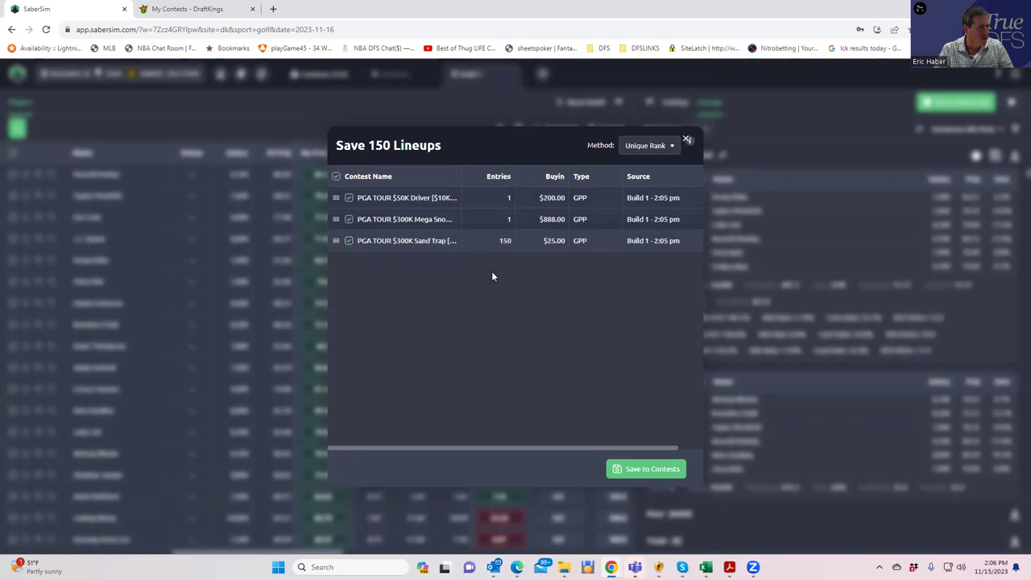
left_click(635, 470)
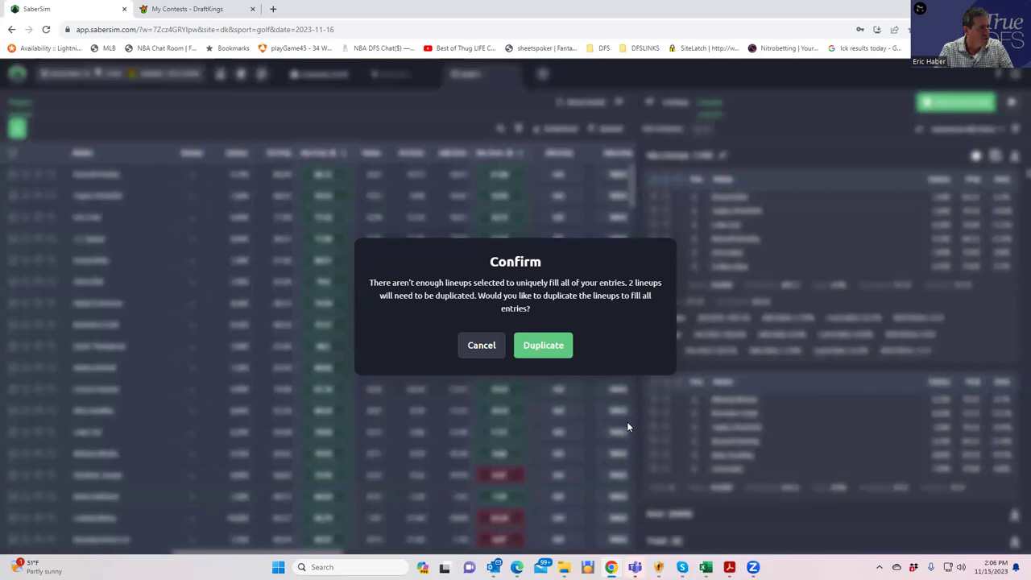
left_click(543, 345)
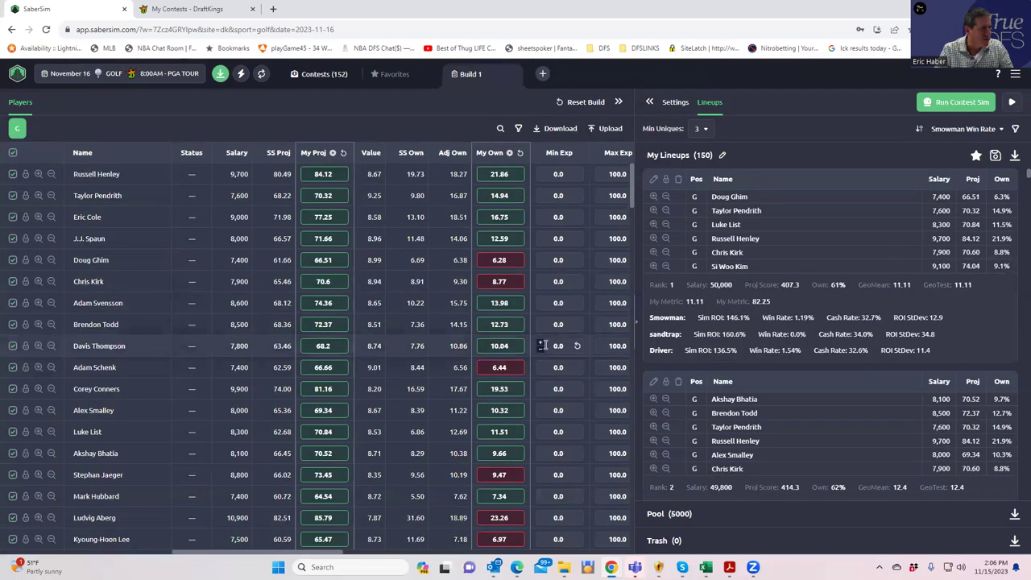
left_click(223, 74)
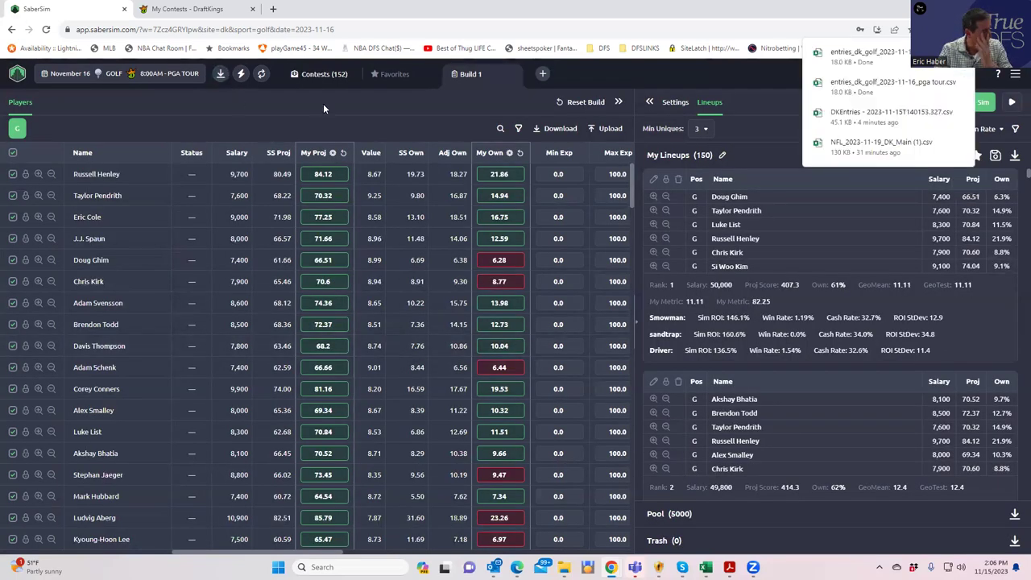
Step: Upload the downloaded entries CSV on DraftKings' Edit Entries page
left_click(224, 9)
scroll(538, 147, "up", 2)
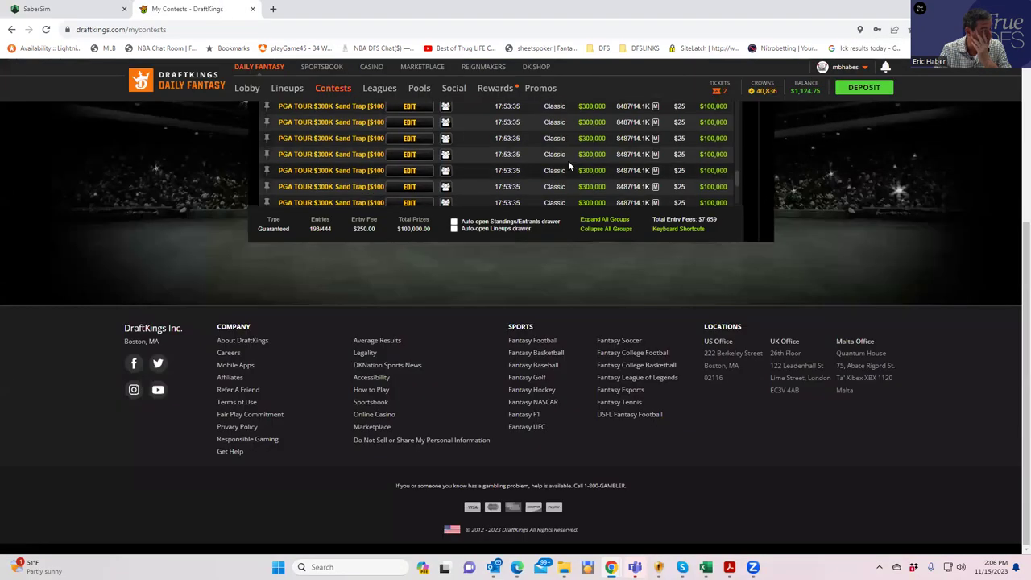
scroll(1014, 272, "up", 3)
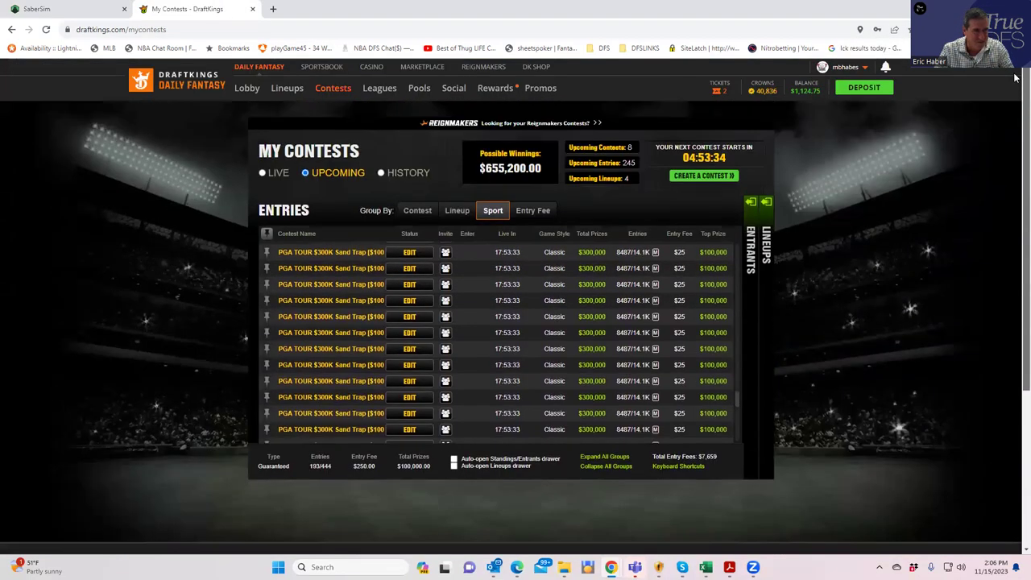
left_click(279, 90)
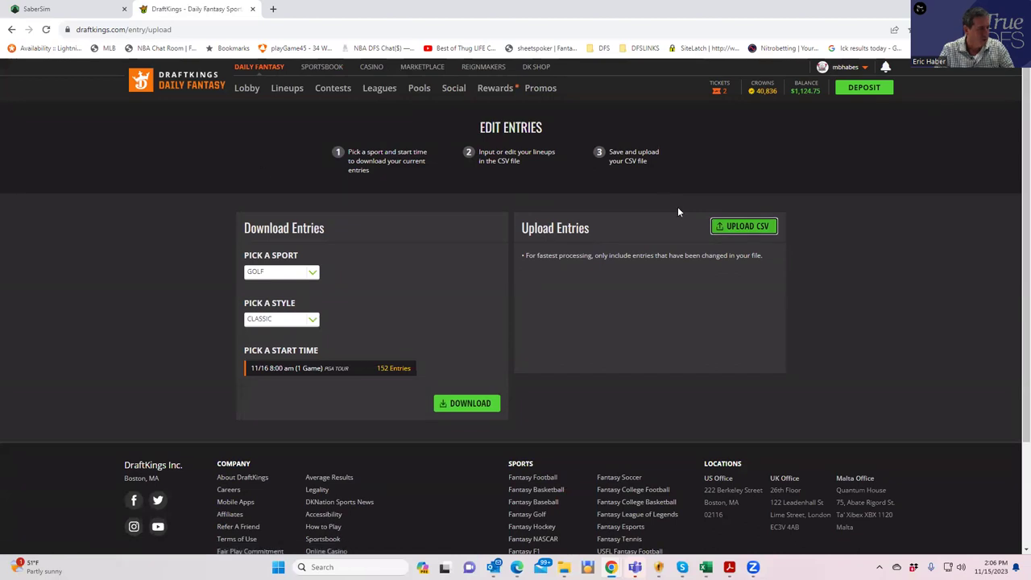
left_click(739, 226)
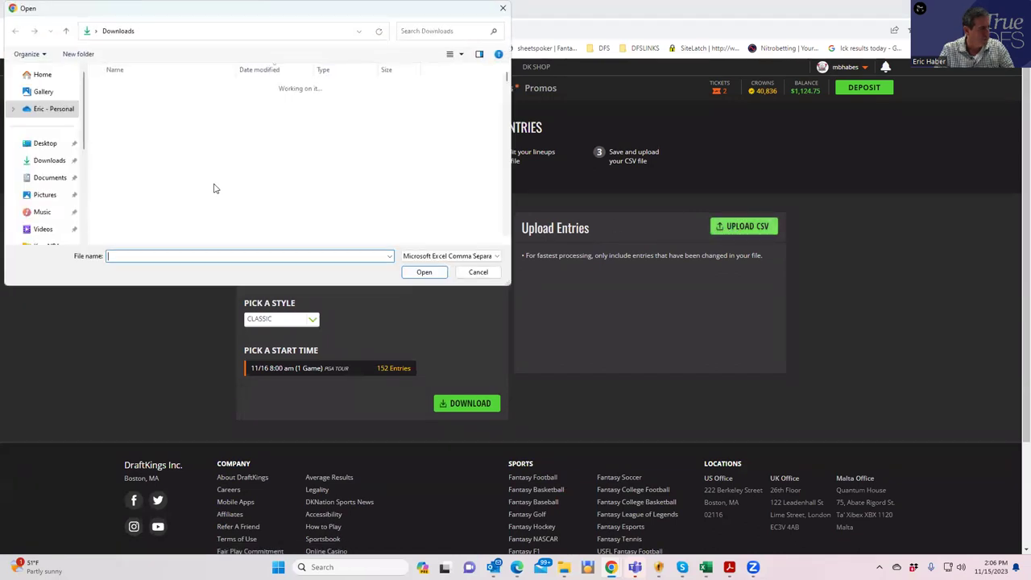
left_click(165, 102)
left_click(418, 271)
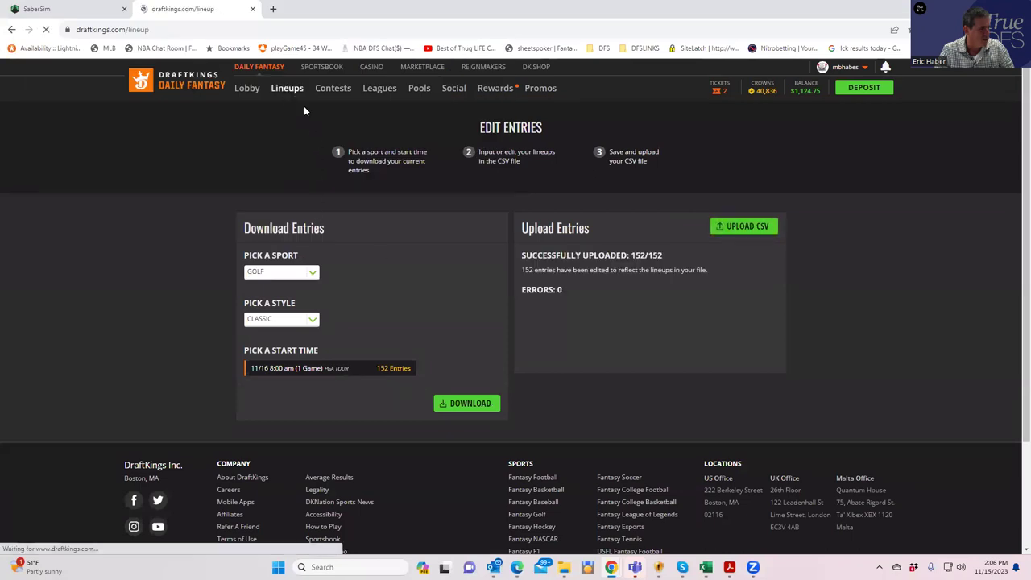
Step: Review the updated Golf Classic lineups in DraftKings My Lineups, comparing exposures against SaberSim
left_click(287, 90)
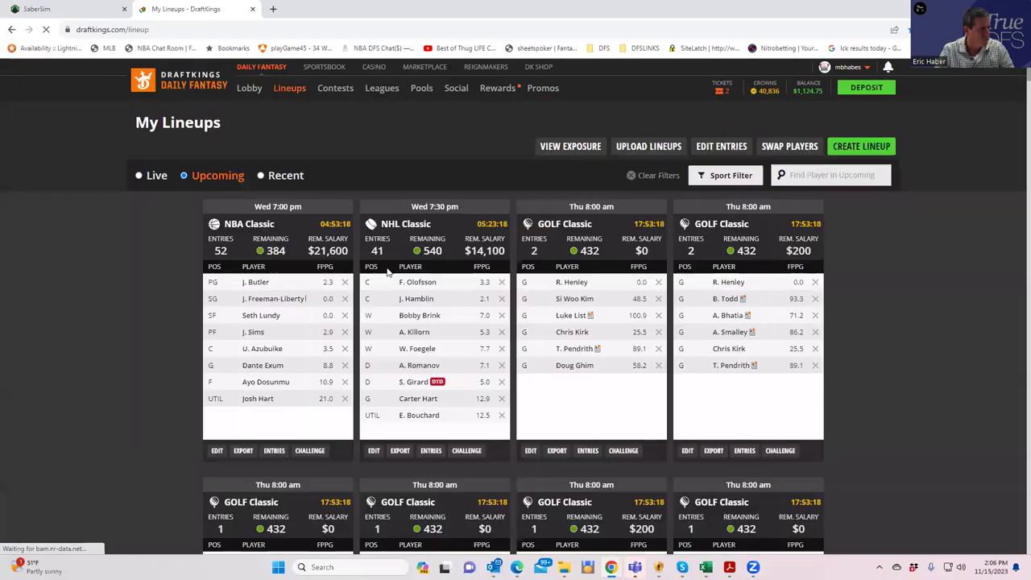
scroll(640, 347, "down", 2)
scroll(691, 358, "down", 3)
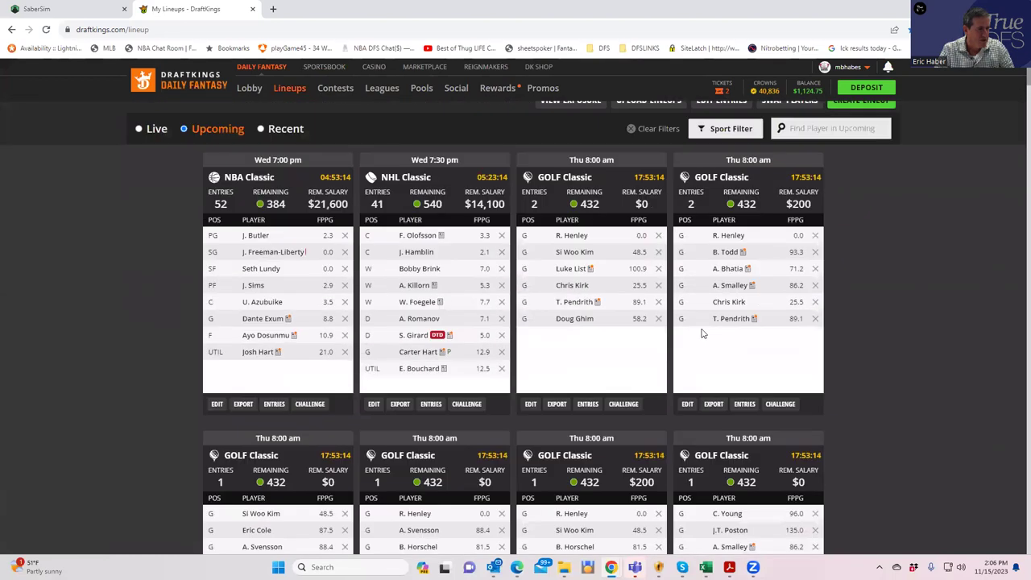
left_click(59, 11)
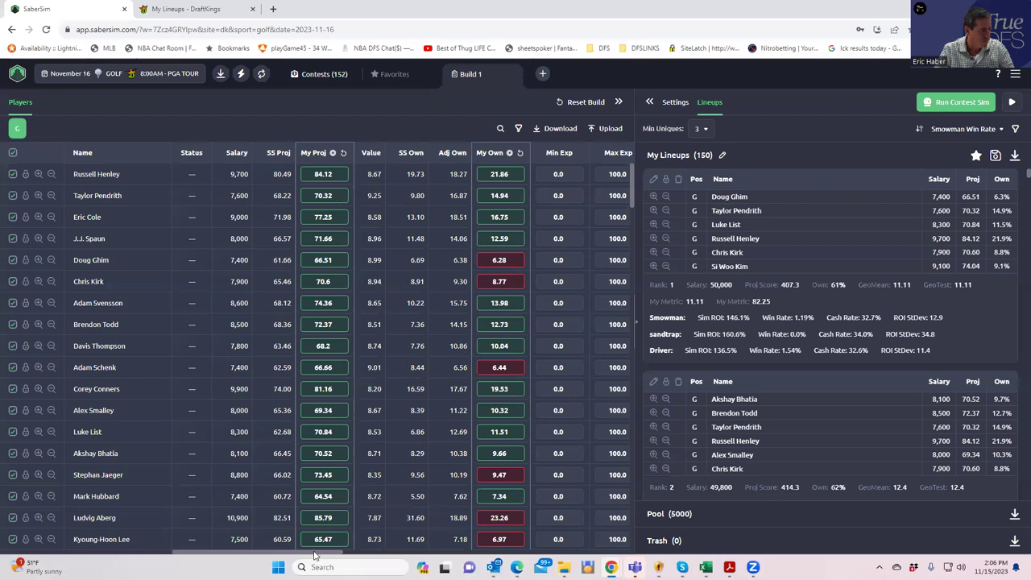
left_click_drag(314, 556, 427, 551)
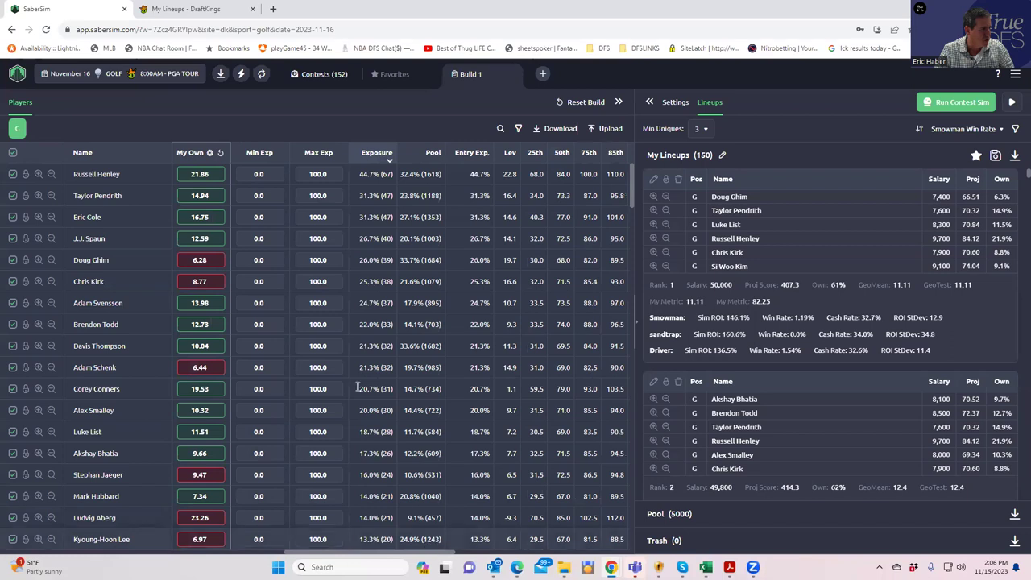
left_click(188, 11)
Step: View DraftKings player exposure filtered to GOLF, then return to the SaberSim tab
left_click(570, 146)
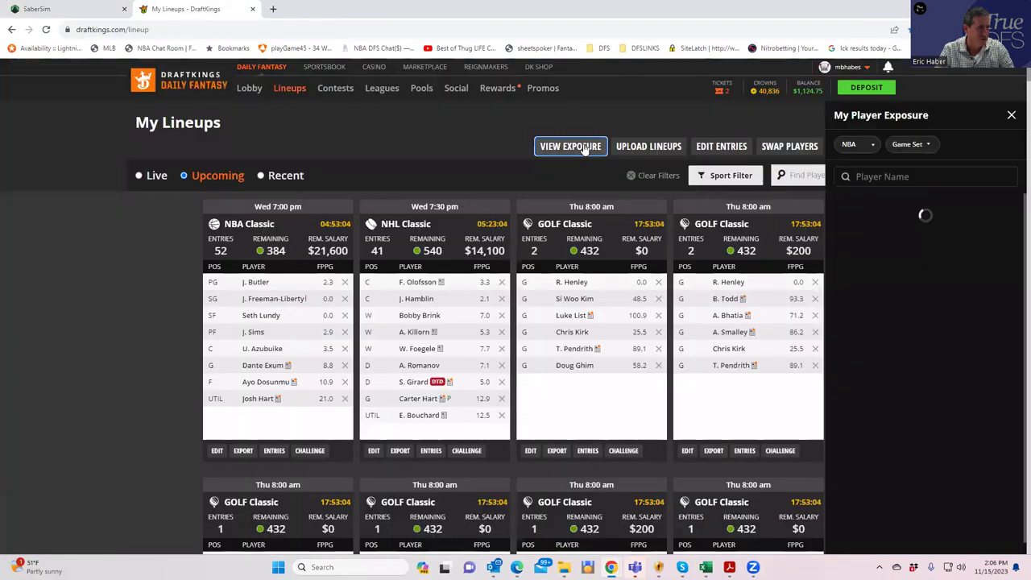
left_click(860, 147)
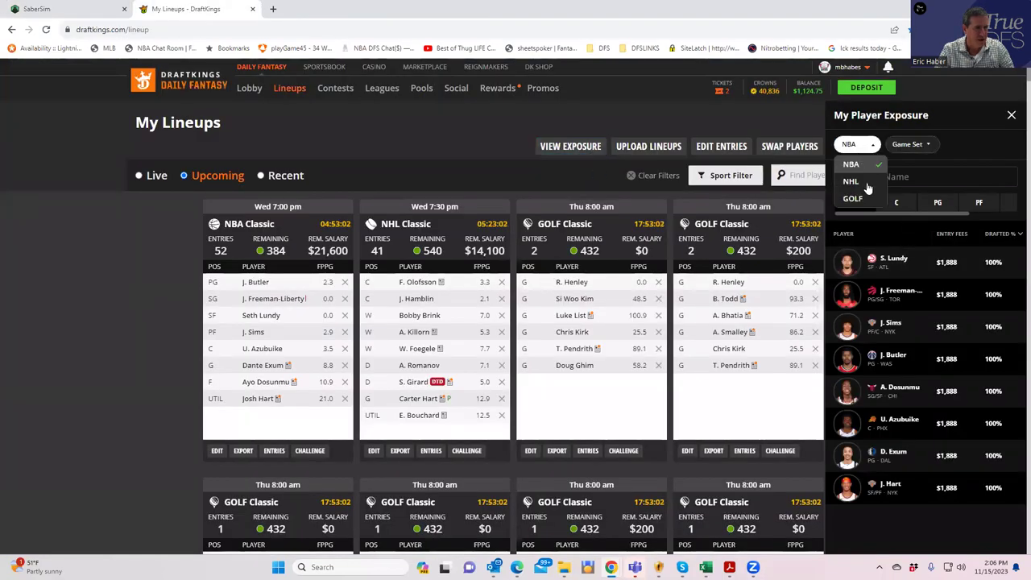
left_click(852, 197)
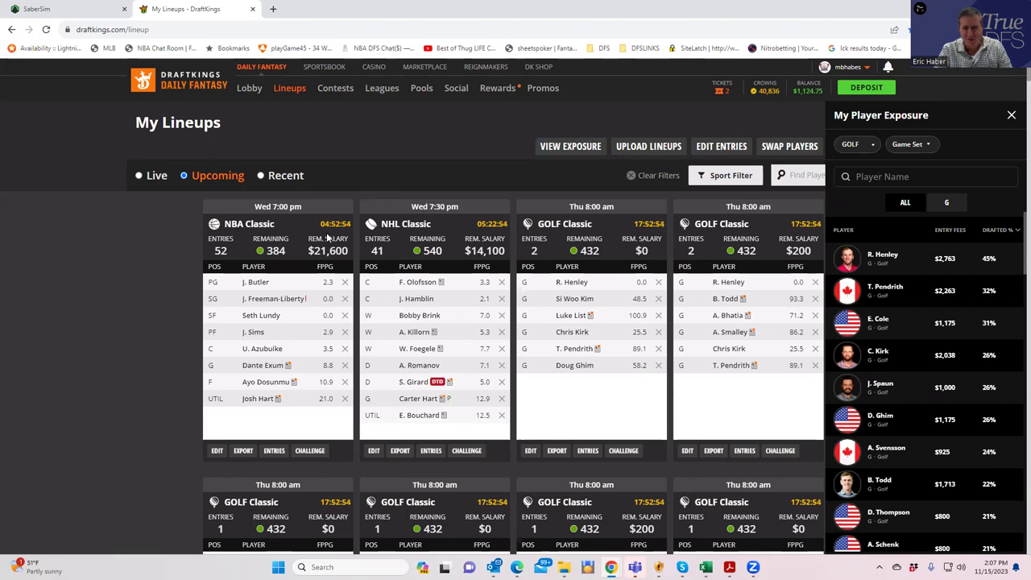
left_click(66, 10)
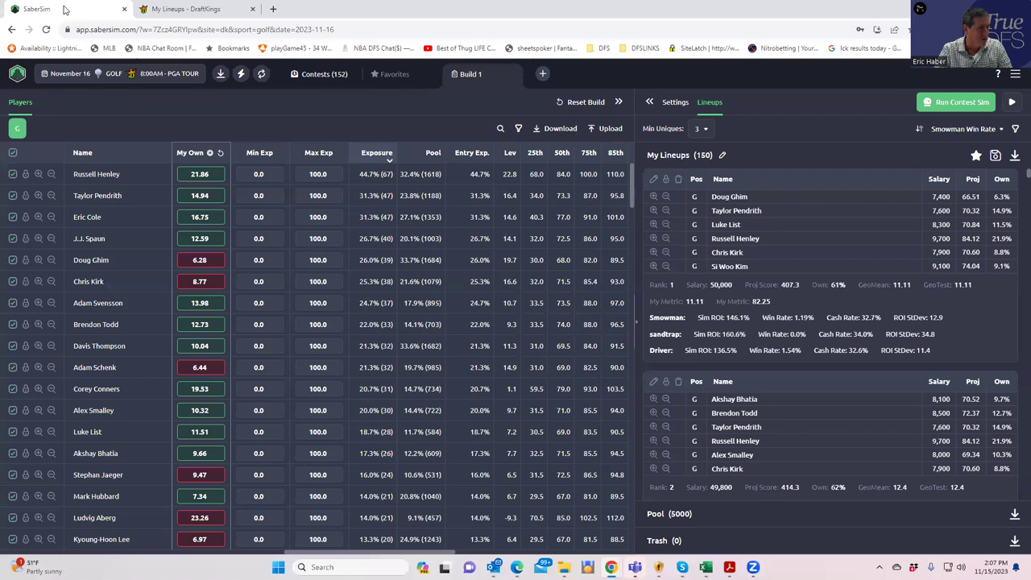